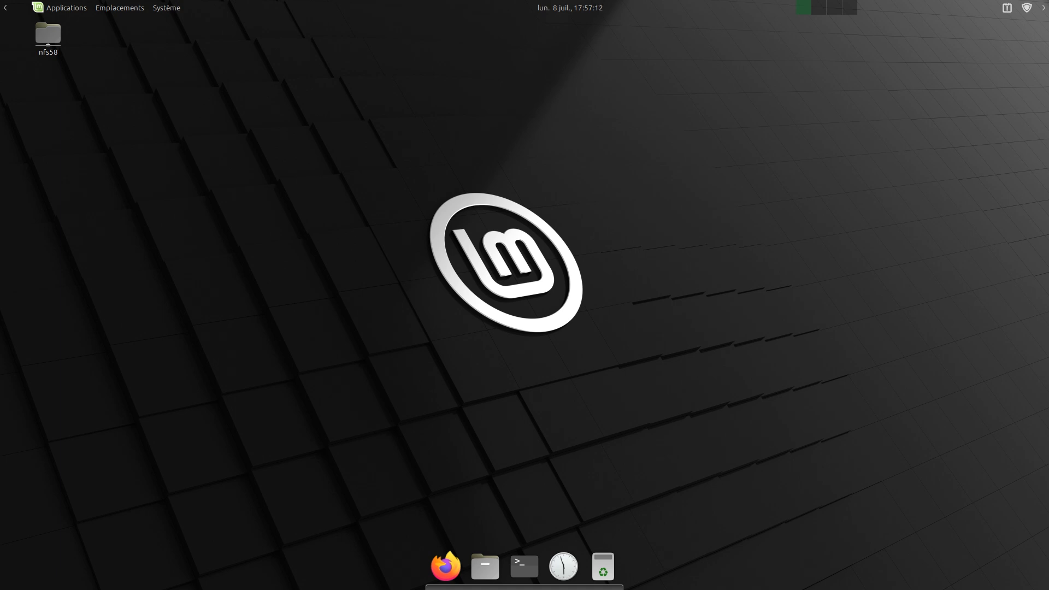
# Hide the desktop's main panel and show it again
pyautogui.click(6, 7)
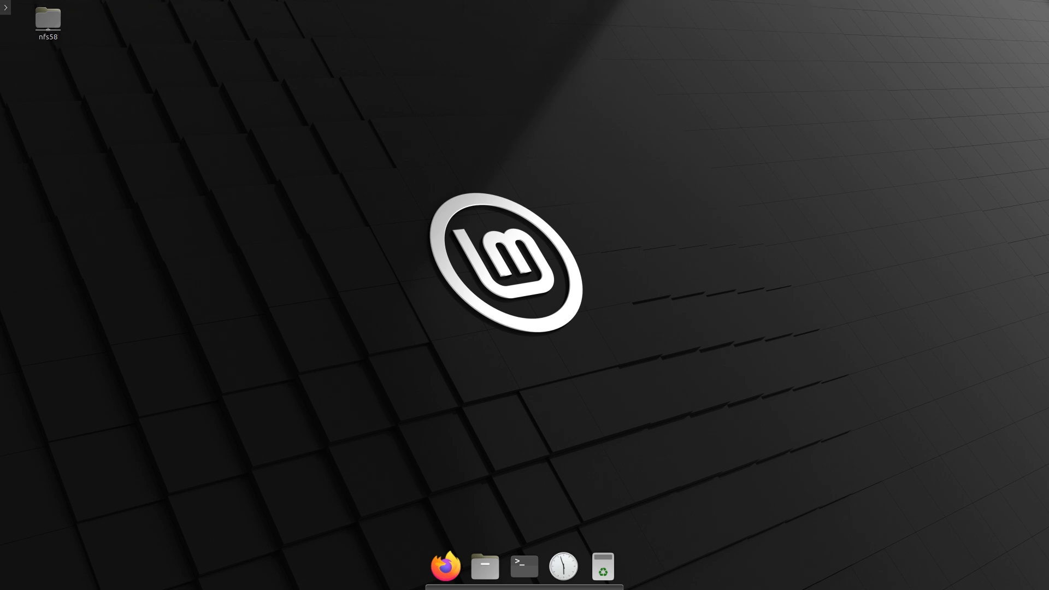
pyautogui.click(5, 8)
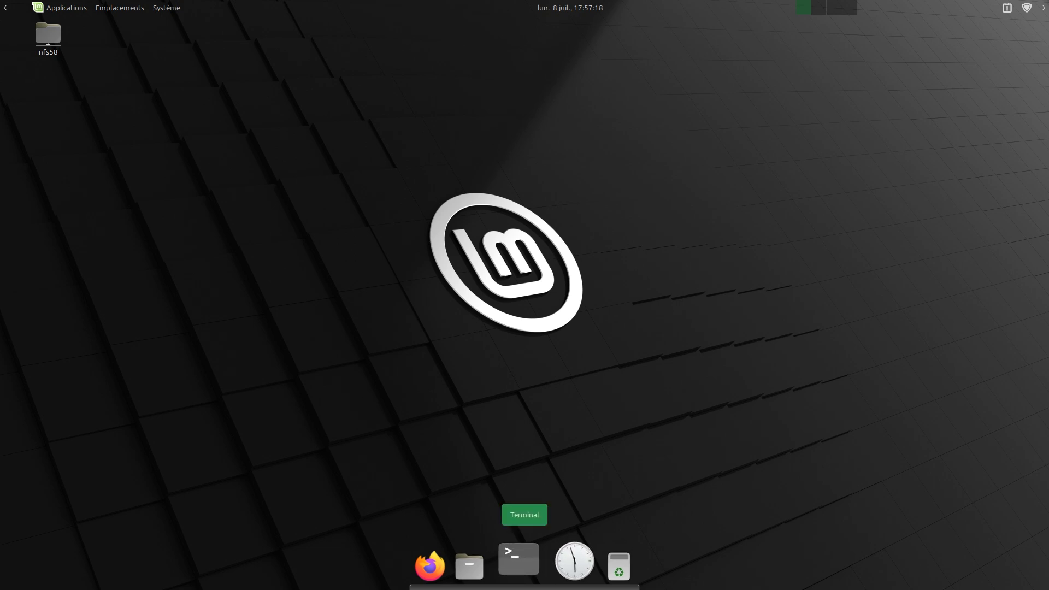
# Open a terminal window, move it around the desktop to show the window effects, and close it
pyautogui.click(524, 557)
pyautogui.moveTo(283, 18); pyautogui.dragTo(545, 310)
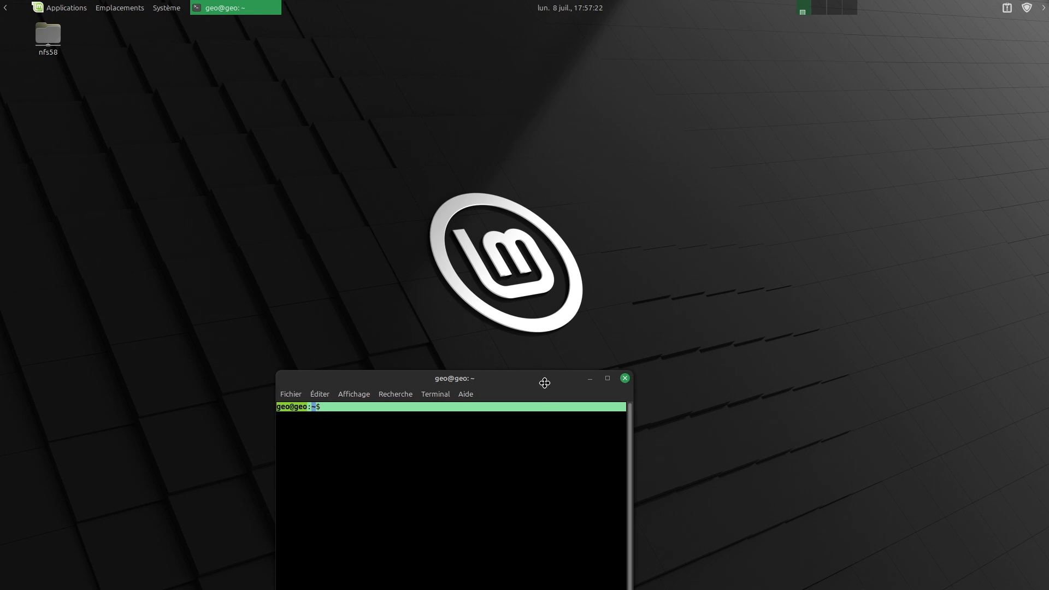
pyautogui.moveTo(544, 383); pyautogui.dragTo(583, 90)
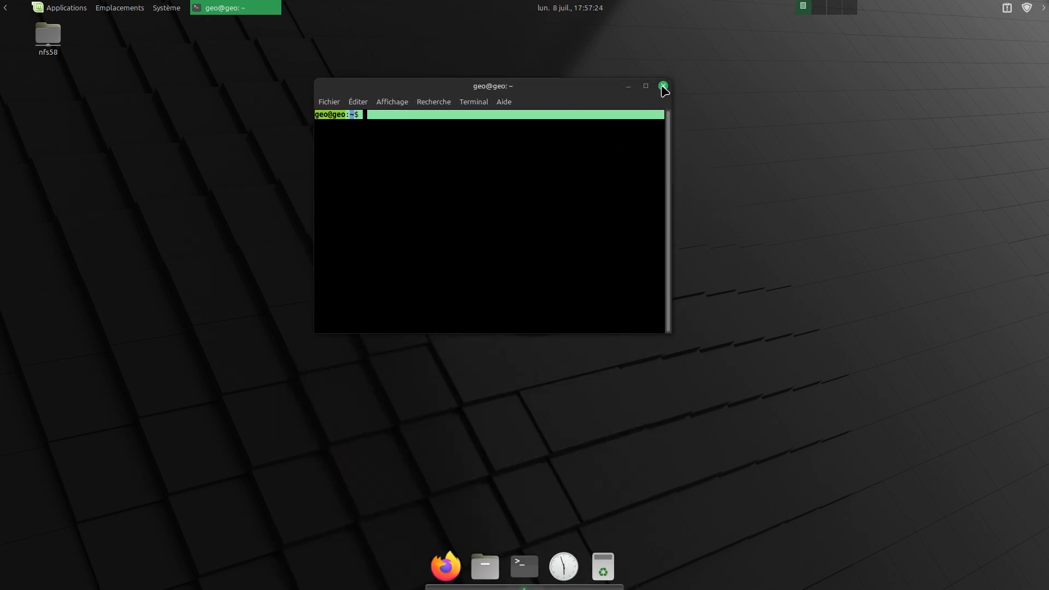
pyautogui.click(663, 86)
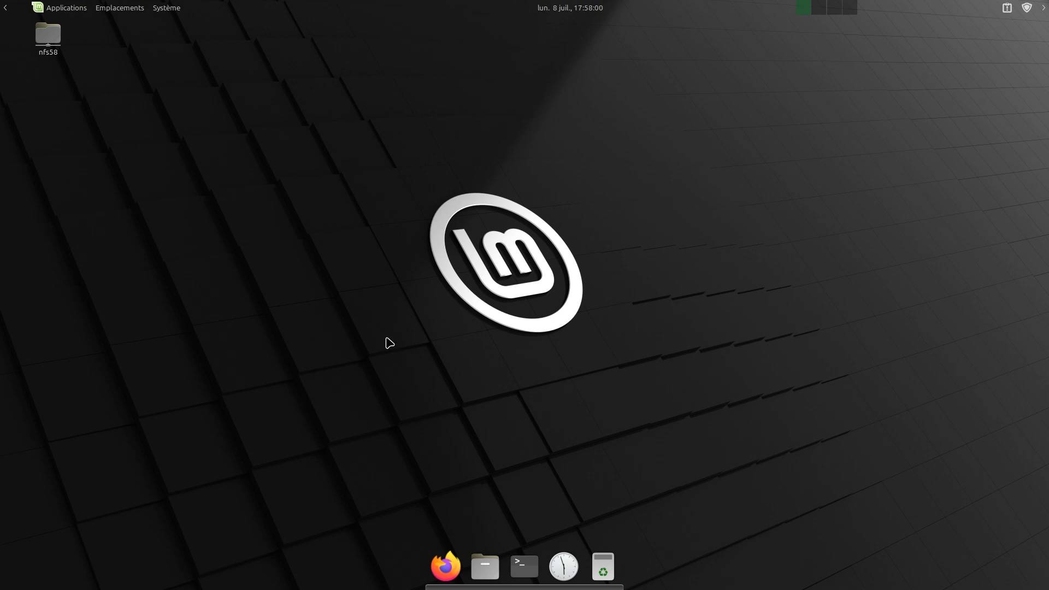
# Open MATE Tweak from the appearance preferences and view the available panel layouts without choosing one
pyautogui.click(167, 8)
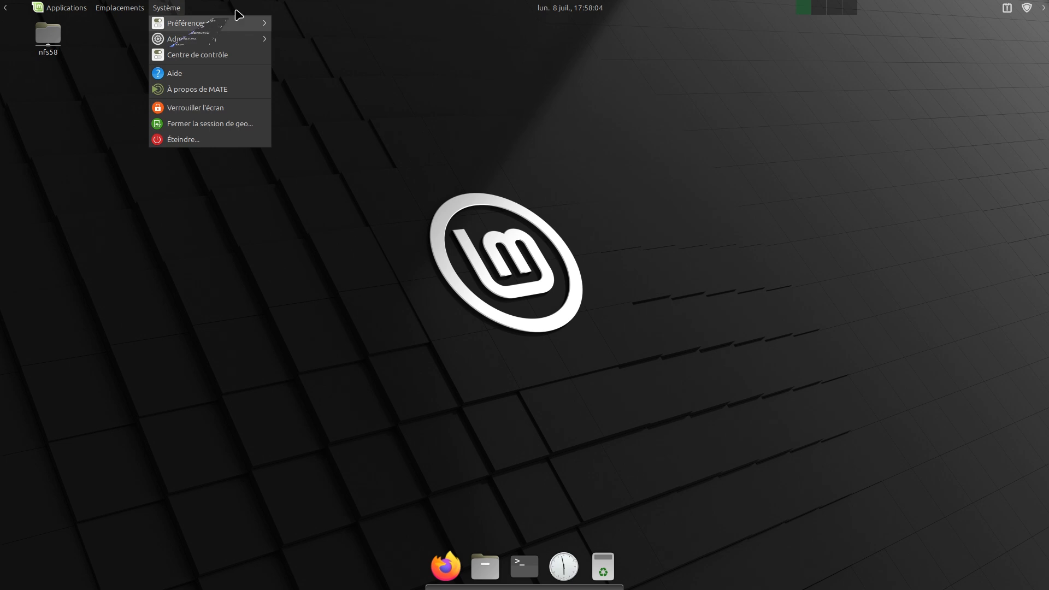
pyautogui.moveTo(240, 23)
pyautogui.moveTo(316, 24)
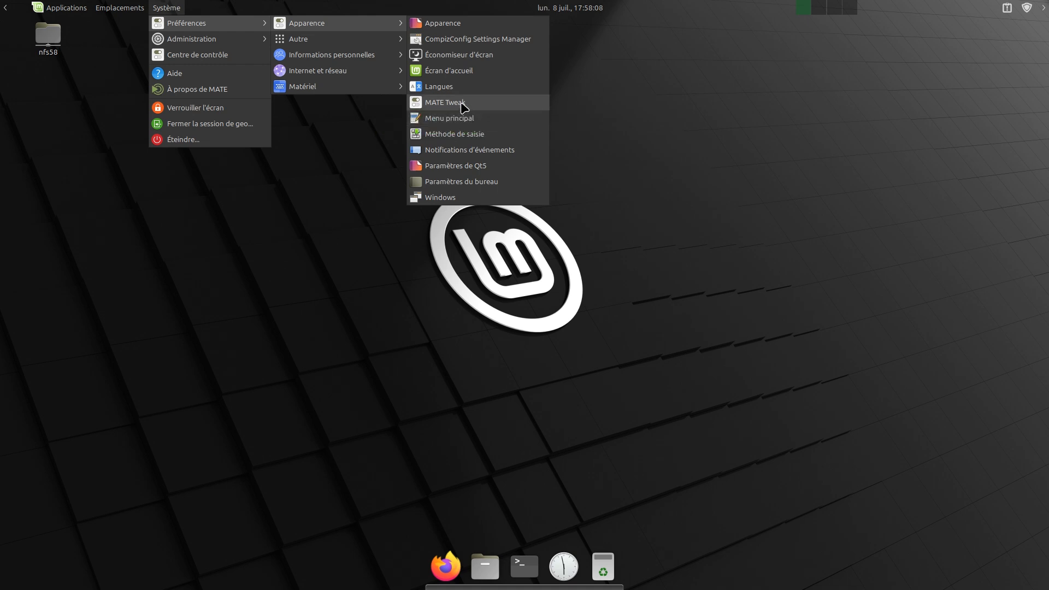
pyautogui.click(444, 103)
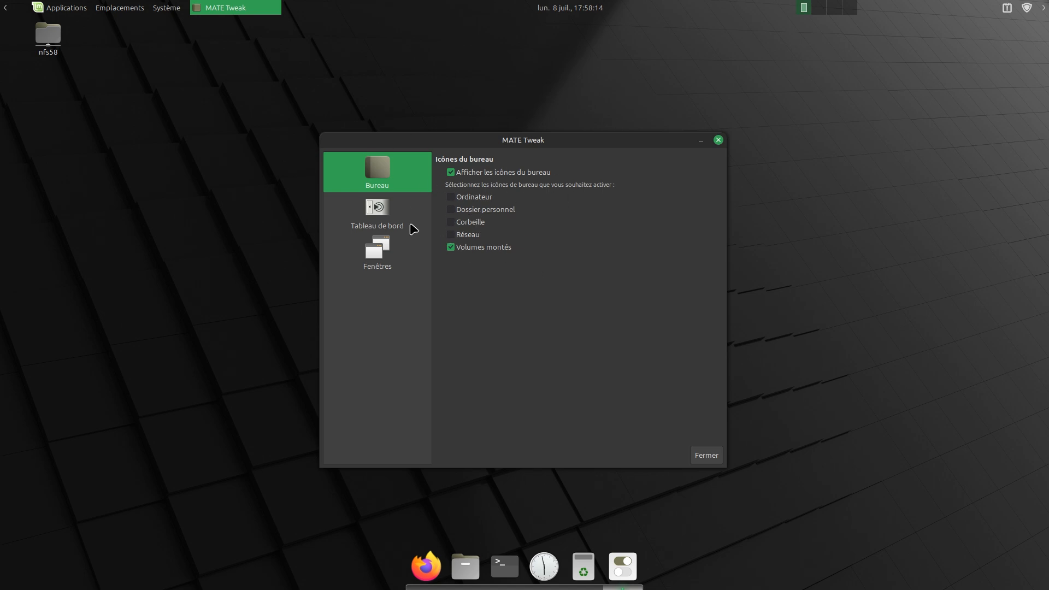
pyautogui.click(386, 212)
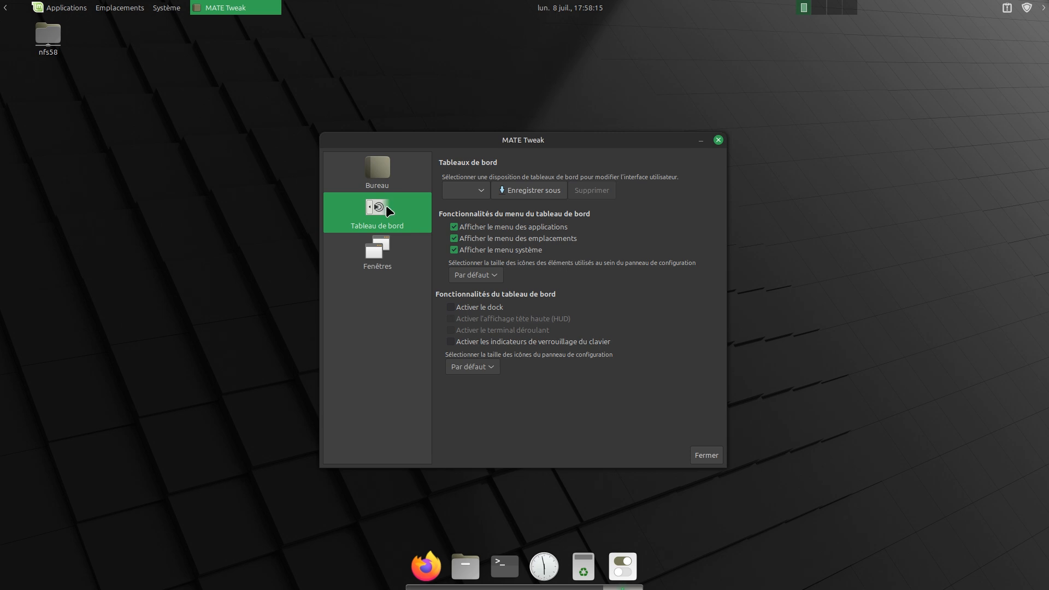
pyautogui.click(481, 190)
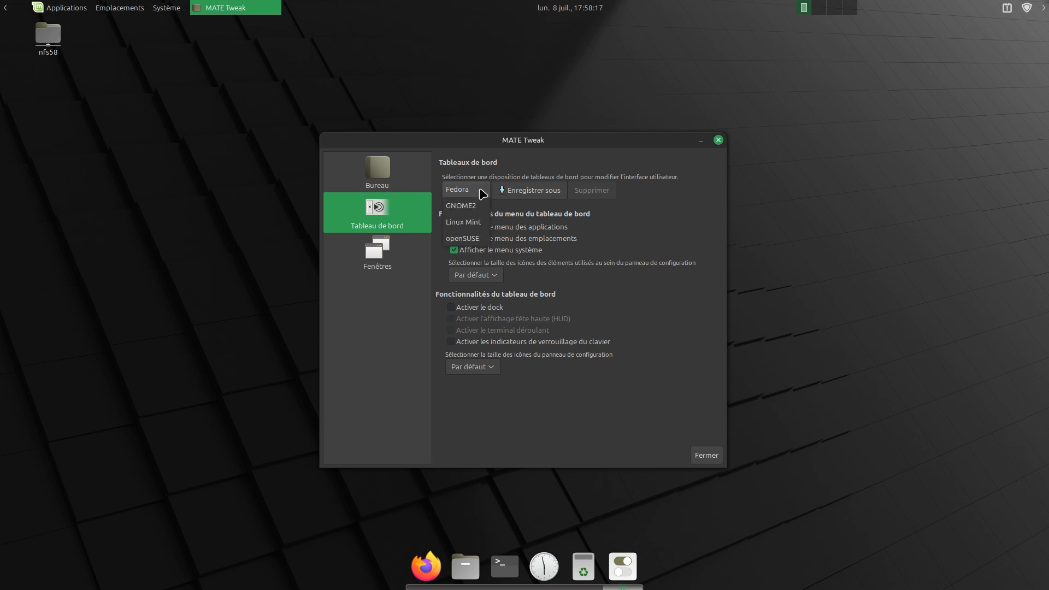
pyautogui.click(573, 108)
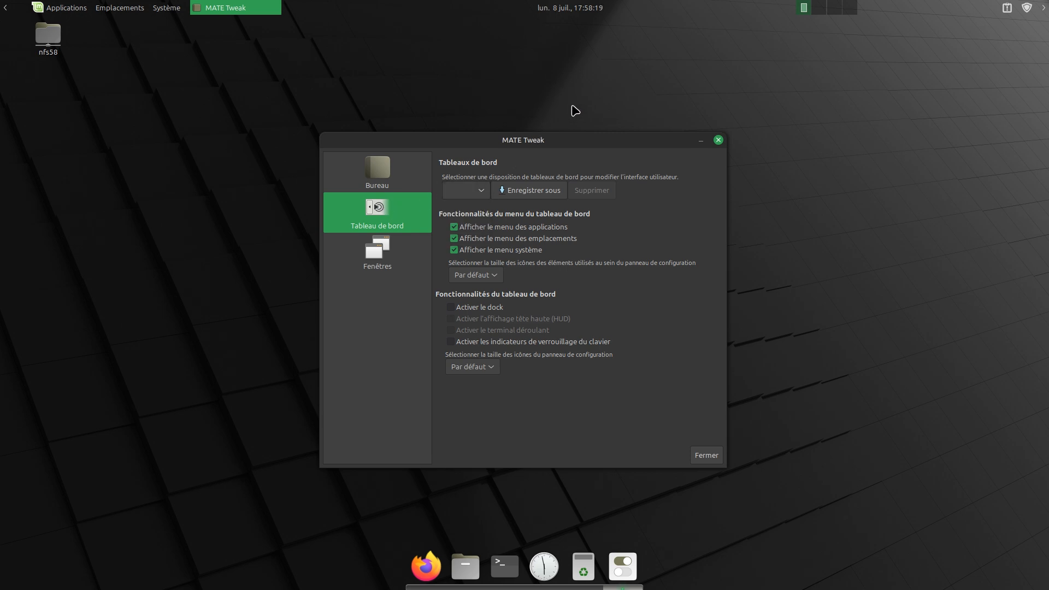
# View the list of elements that can be added to the main panel, and close it without adding any
pyautogui.rightClick(475, 6)
pyautogui.click(516, 23)
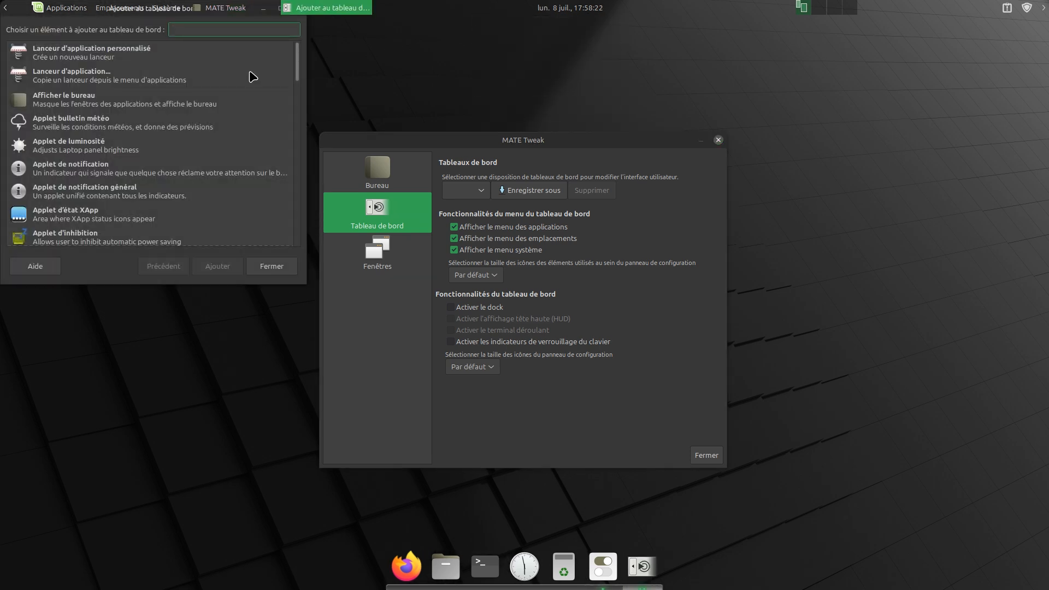
pyautogui.click(273, 268)
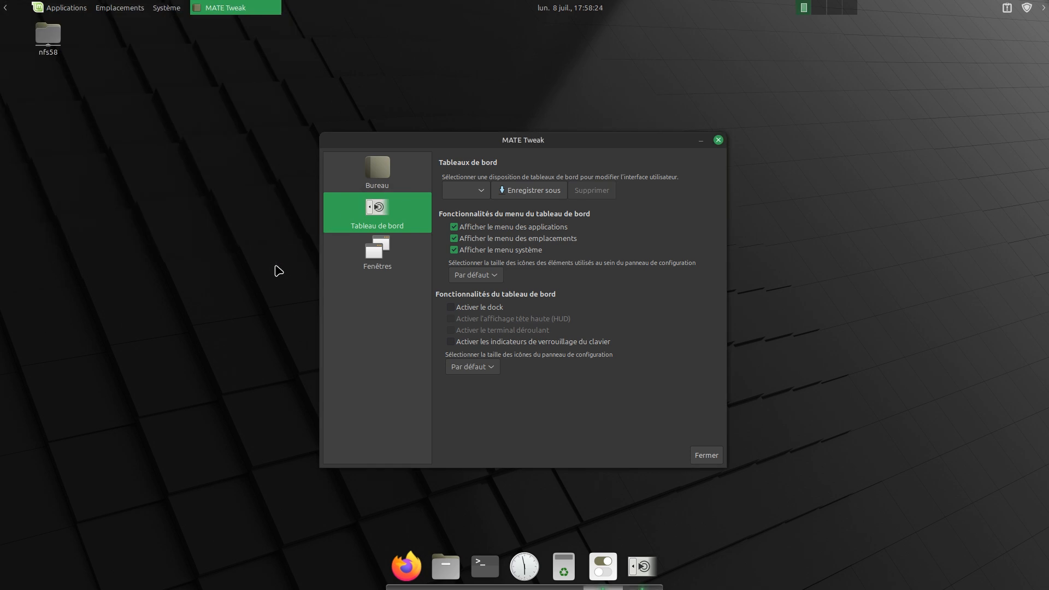
# Browse the contents of the Applications, Emplacements and Système menus on the panel
pyautogui.click(164, 7)
pyautogui.moveTo(126, 8)
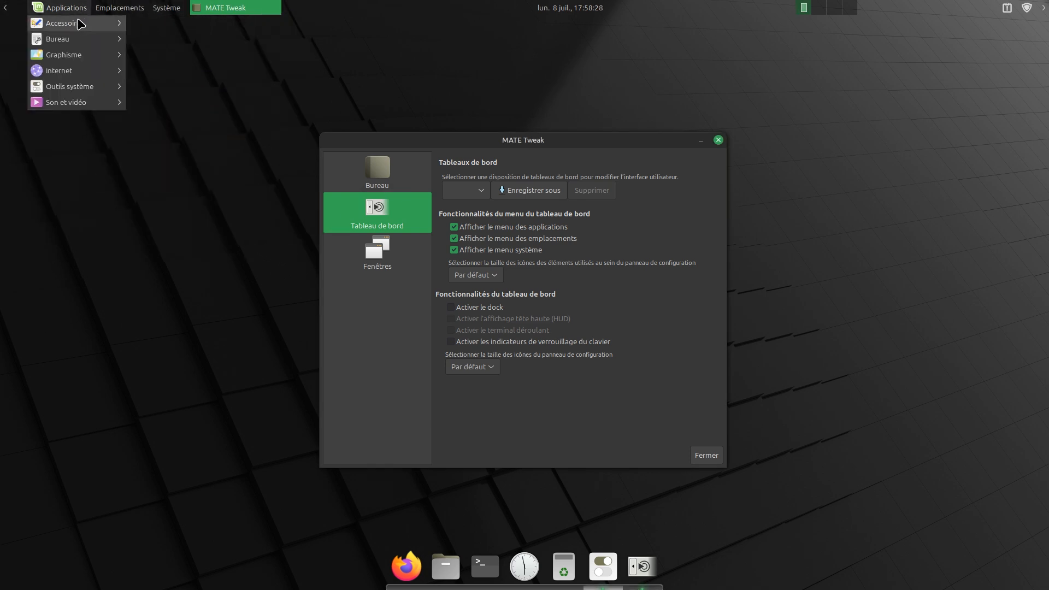
pyautogui.moveTo(167, 8)
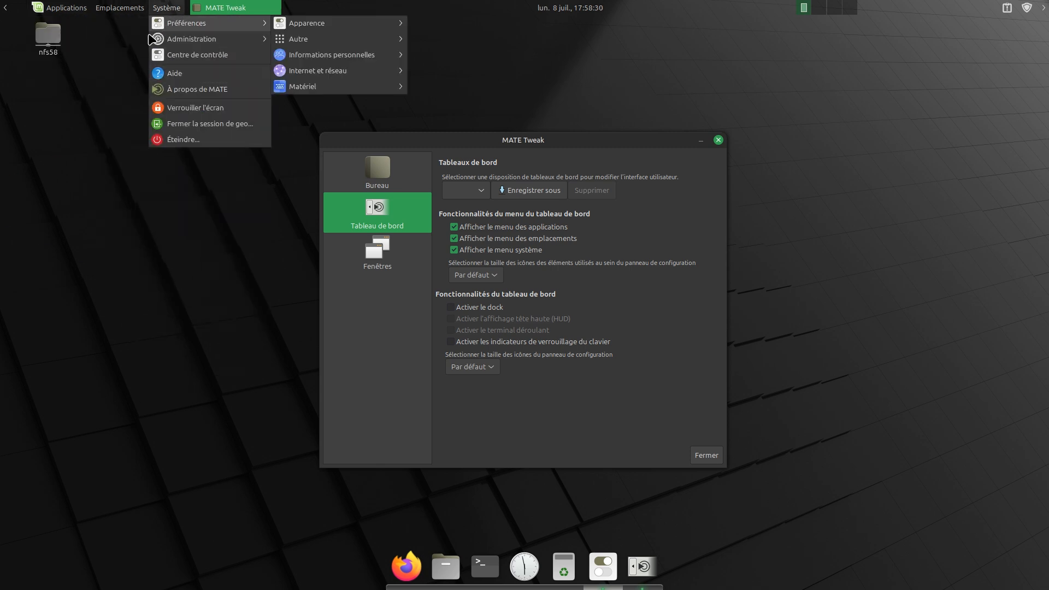
pyautogui.click(119, 162)
pyautogui.click(130, 9)
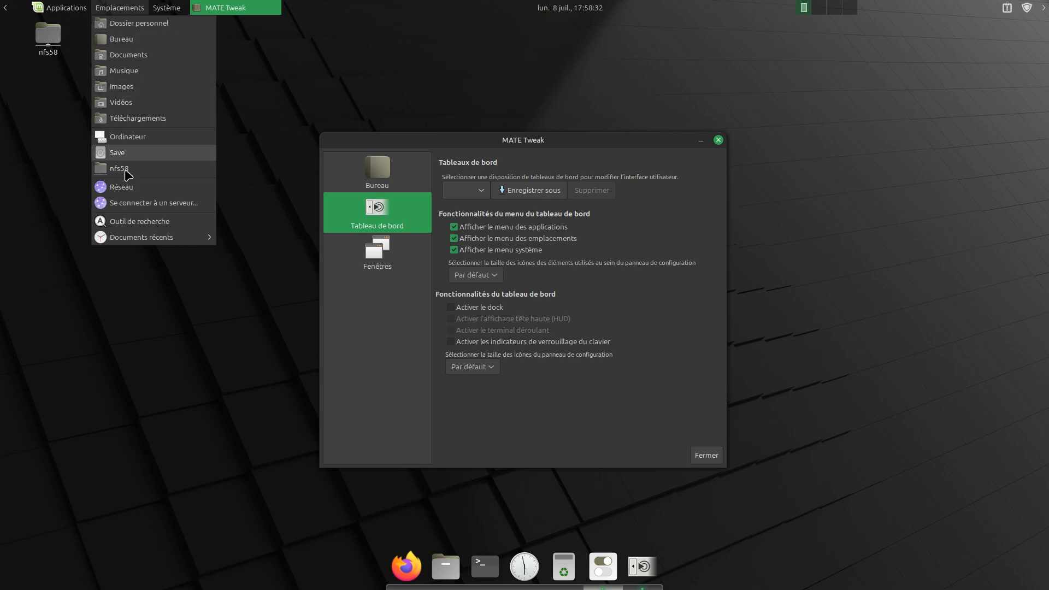
pyautogui.click(240, 65)
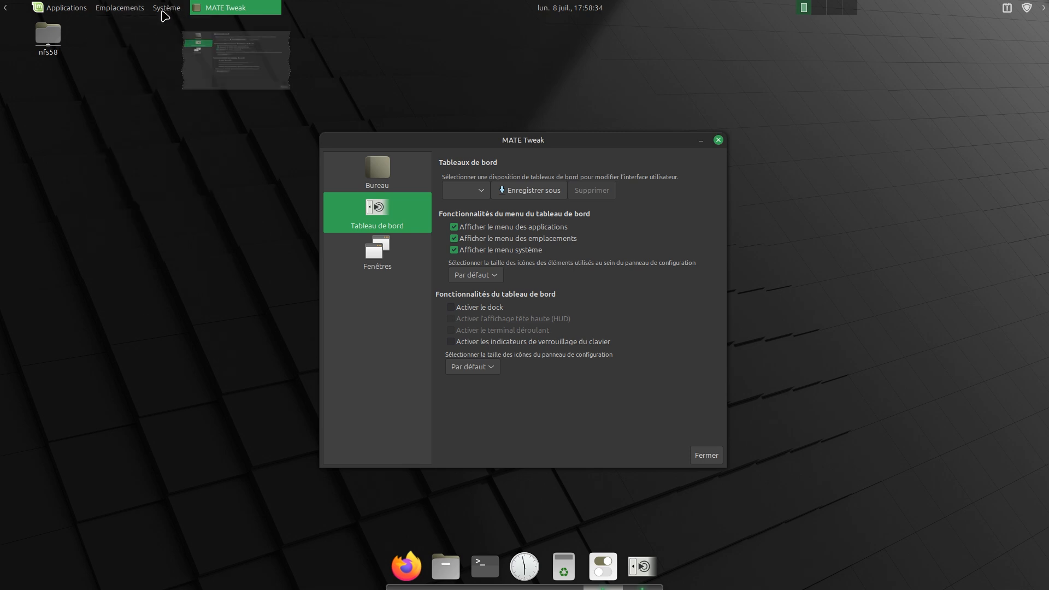
pyautogui.click(167, 7)
pyautogui.click(131, 227)
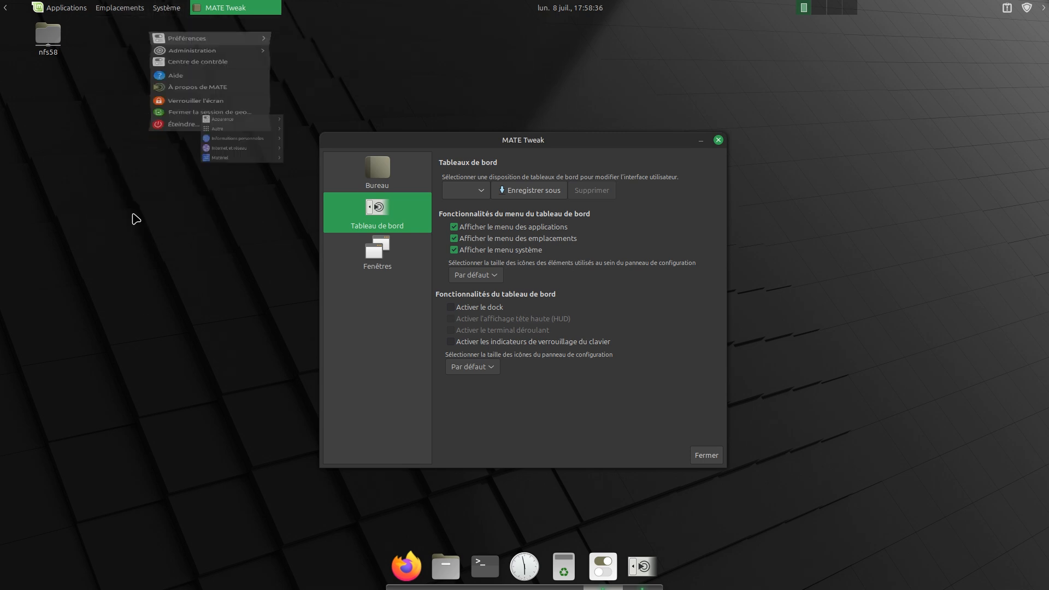
pyautogui.click(66, 8)
pyautogui.moveTo(75, 71)
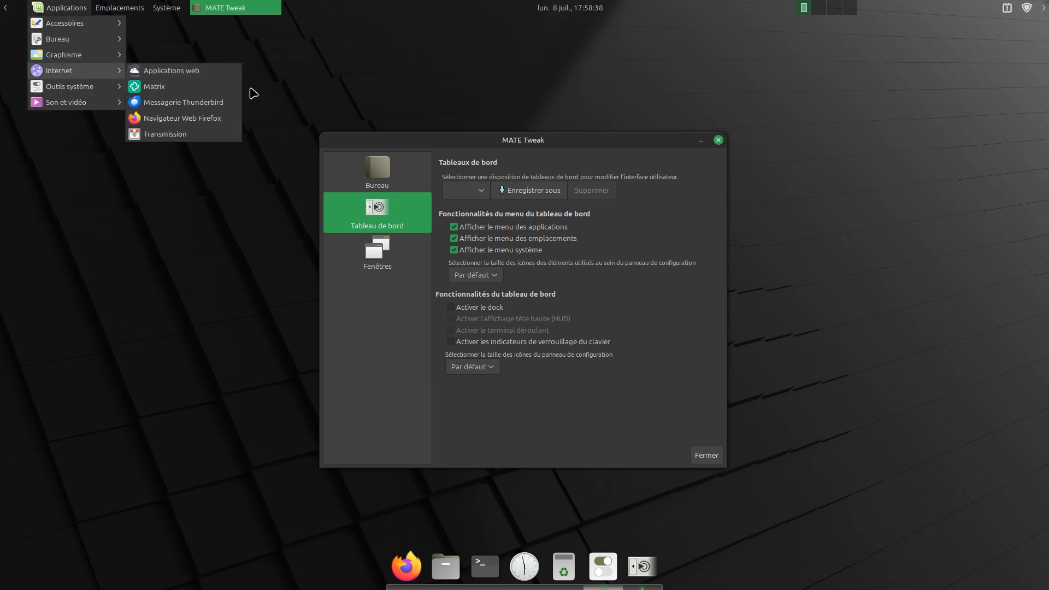
pyautogui.click(166, 240)
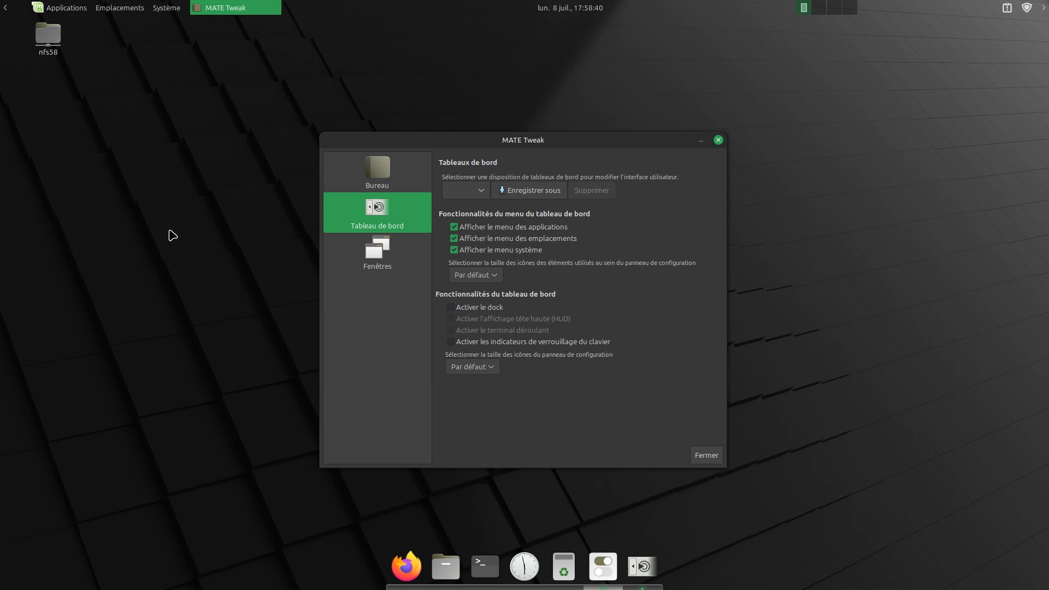
pyautogui.click(208, 70)
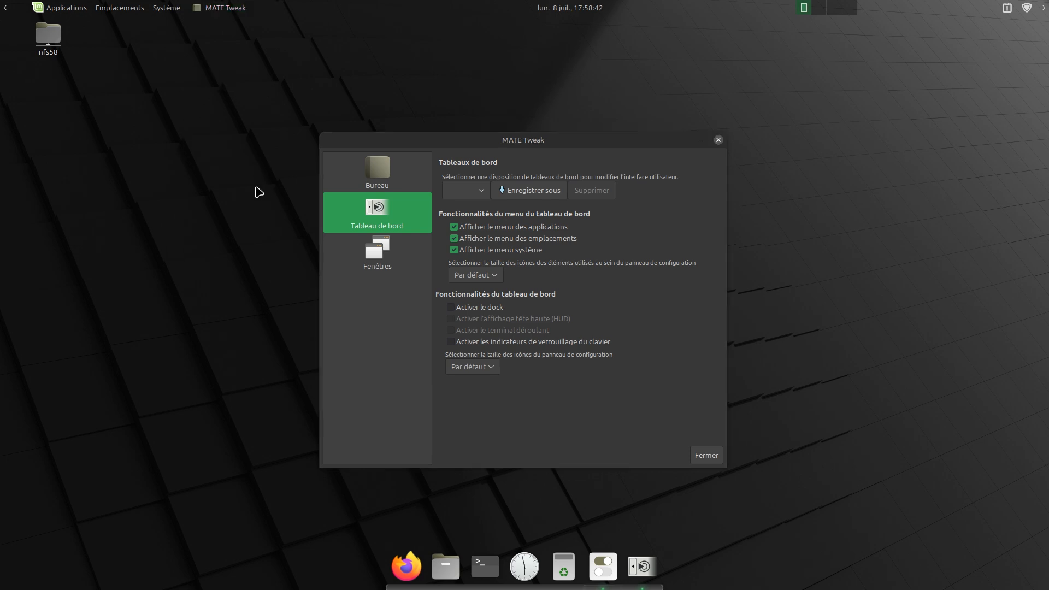
# Choose Compiz (effets de bureau avancés avec accélération graphique) as the window manager and close MATE Tweak
pyautogui.click(379, 247)
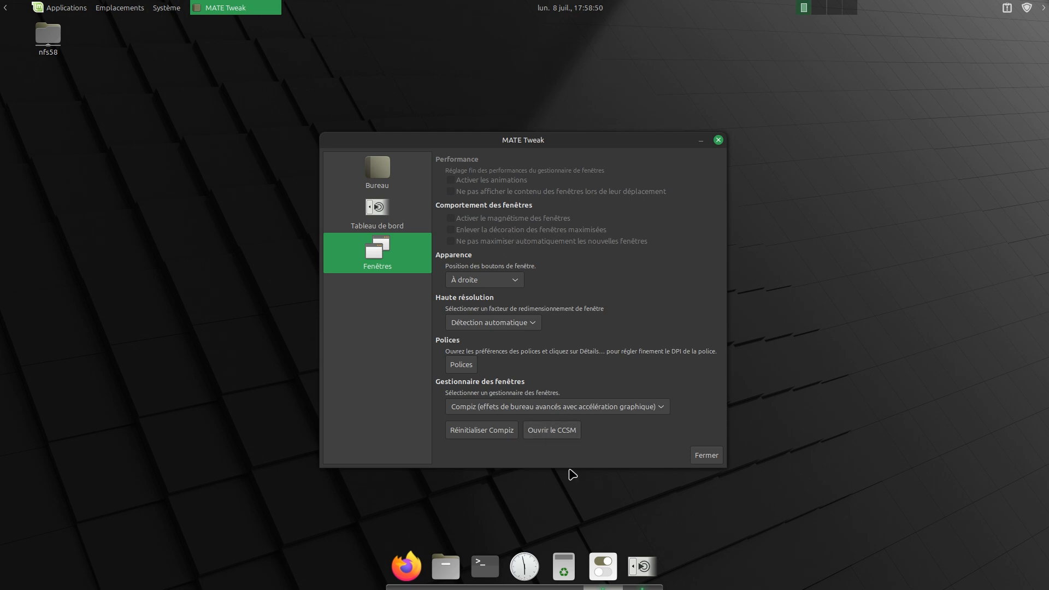
pyautogui.click(663, 409)
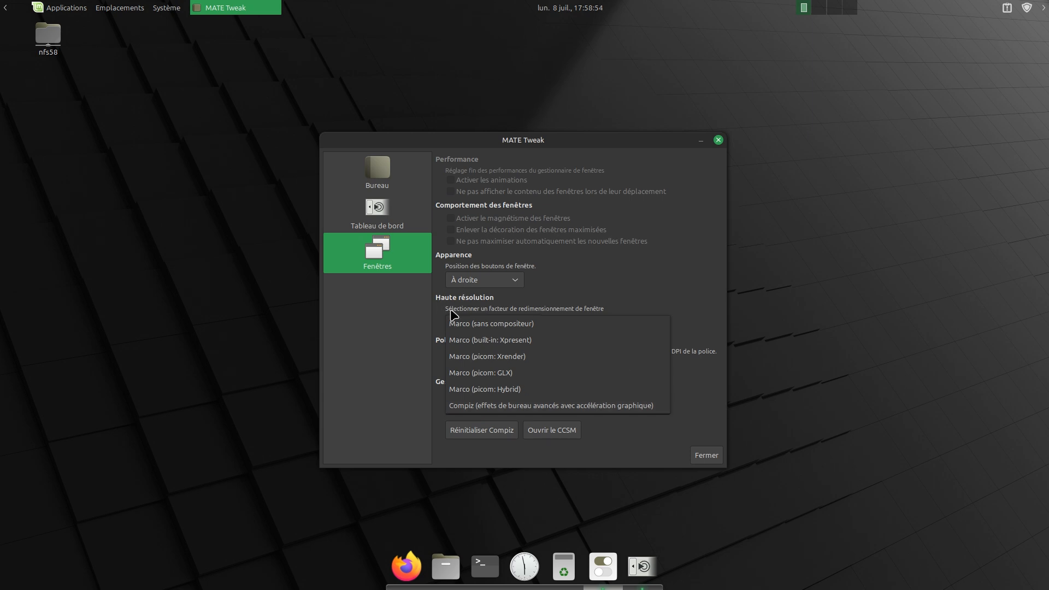
pyautogui.click(495, 405)
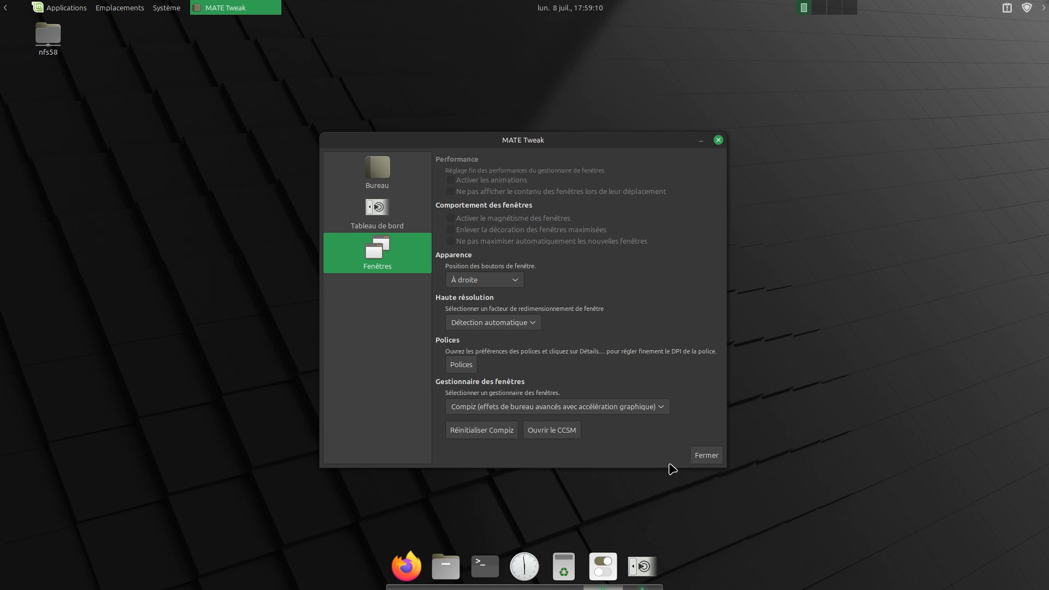
pyautogui.click(706, 455)
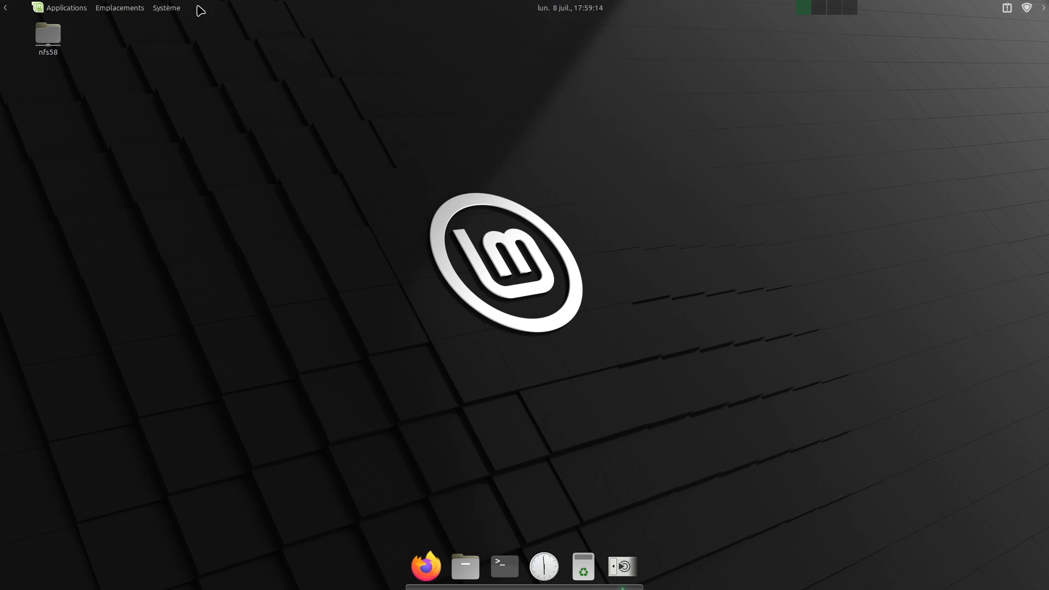
# Open the CompizConfig Settings Manager from the appearance preferences
pyautogui.click(172, 11)
pyautogui.moveTo(206, 25)
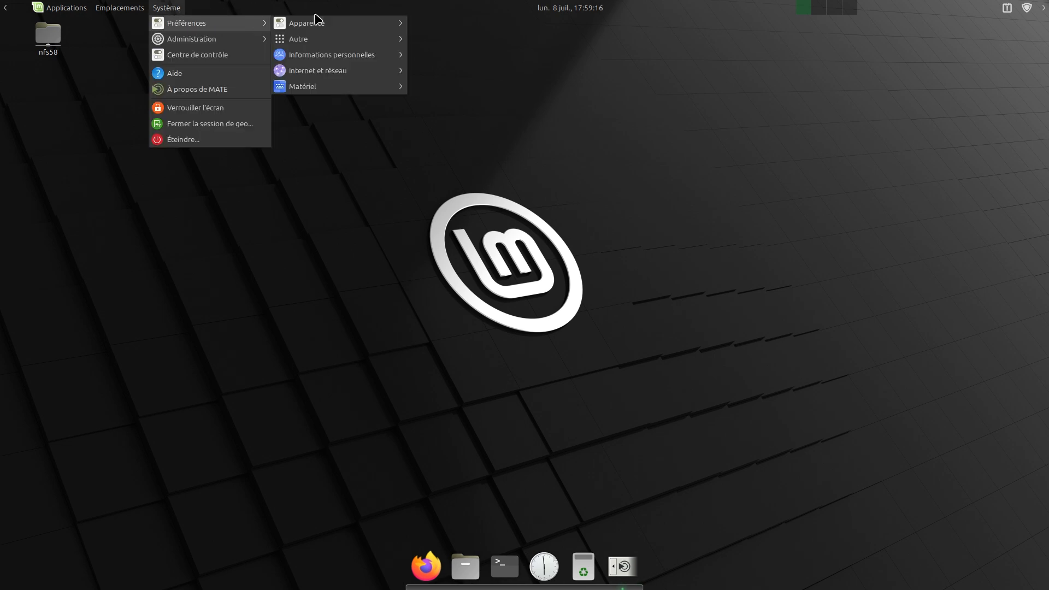
pyautogui.moveTo(360, 28)
pyautogui.click(480, 39)
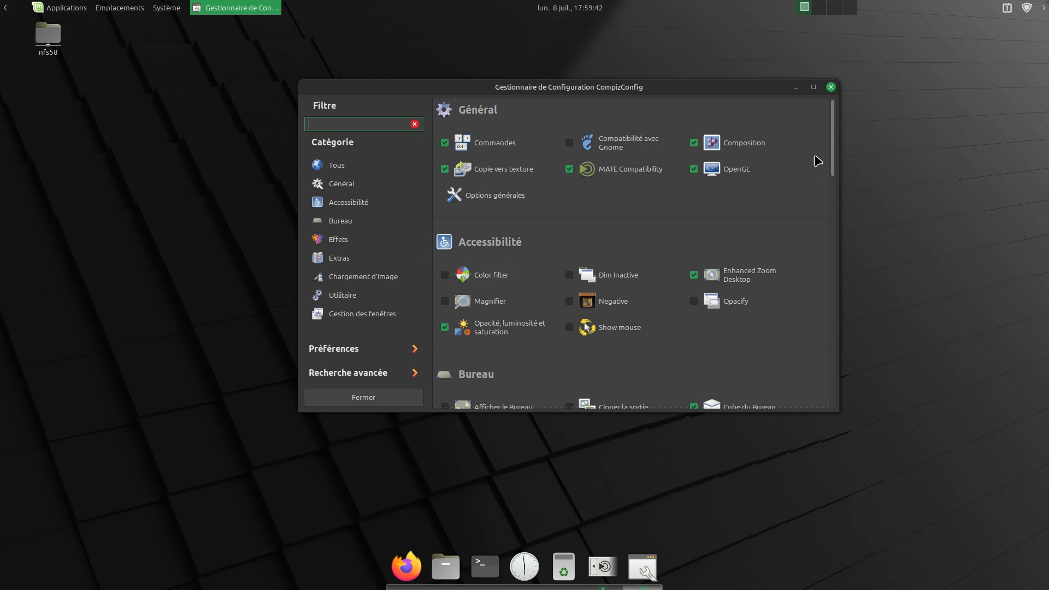
# Examine the Commandes plugin's command line 0 and its key bindings
pyautogui.click(495, 151)
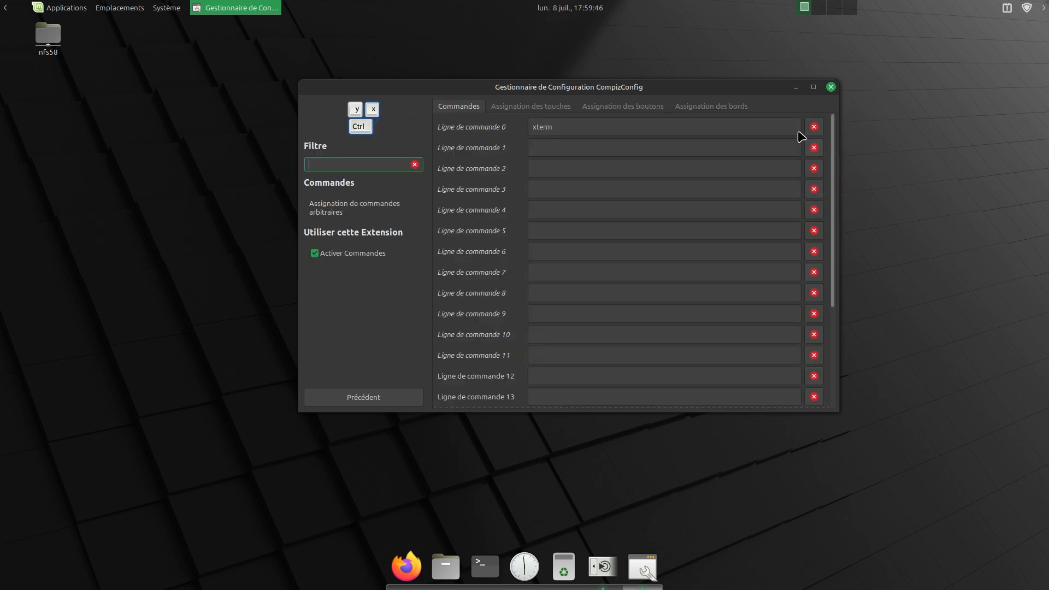
pyautogui.moveTo(568, 127); pyautogui.dragTo(506, 130)
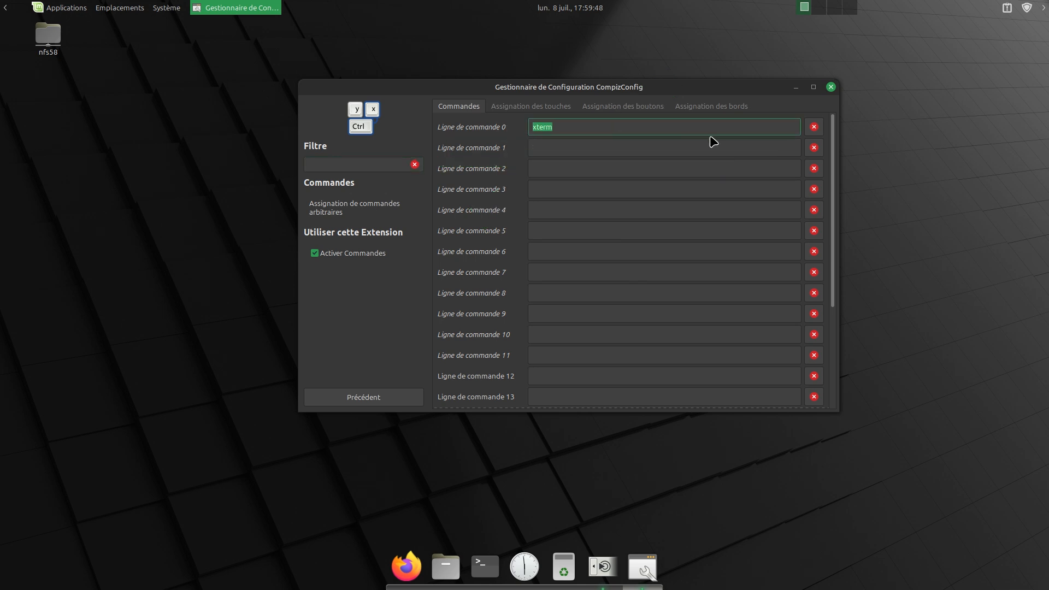
pyautogui.click(566, 106)
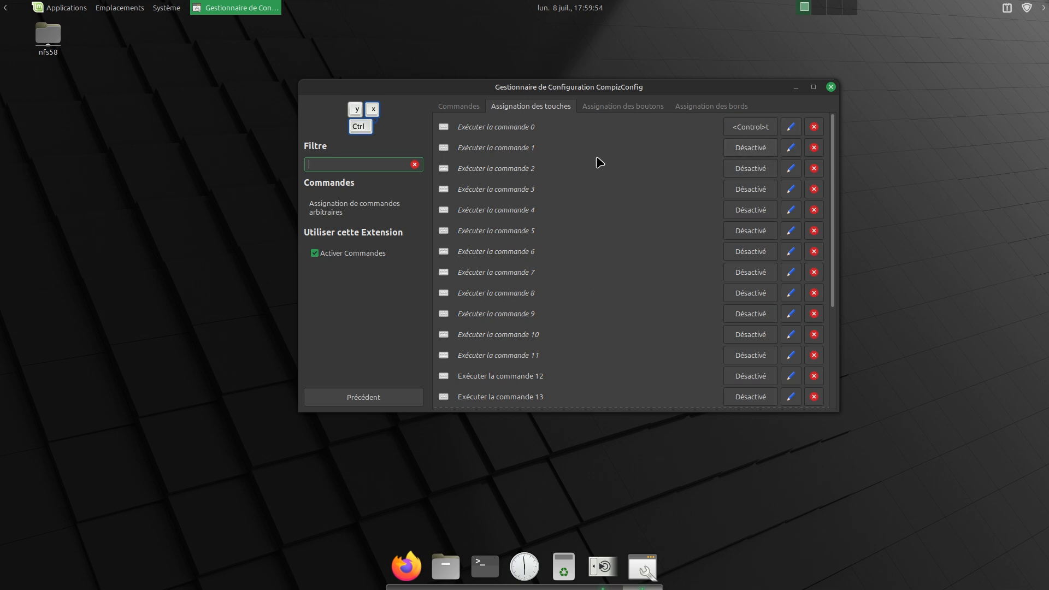
# Bind running command 0 in the Commandes plugin to the mouse combination Shift+Button2
pyautogui.click(614, 108)
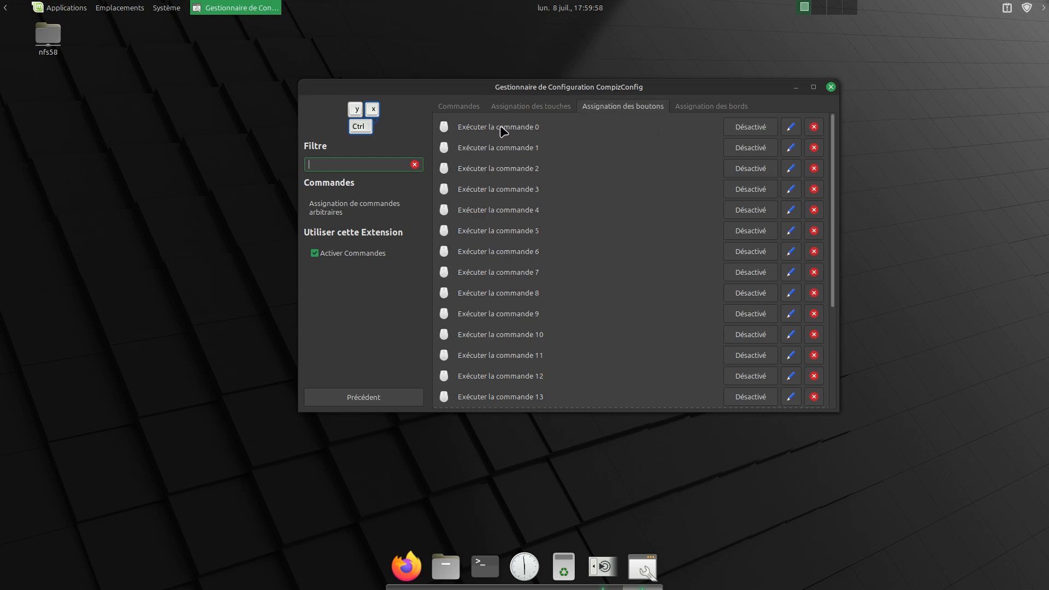
pyautogui.click(750, 132)
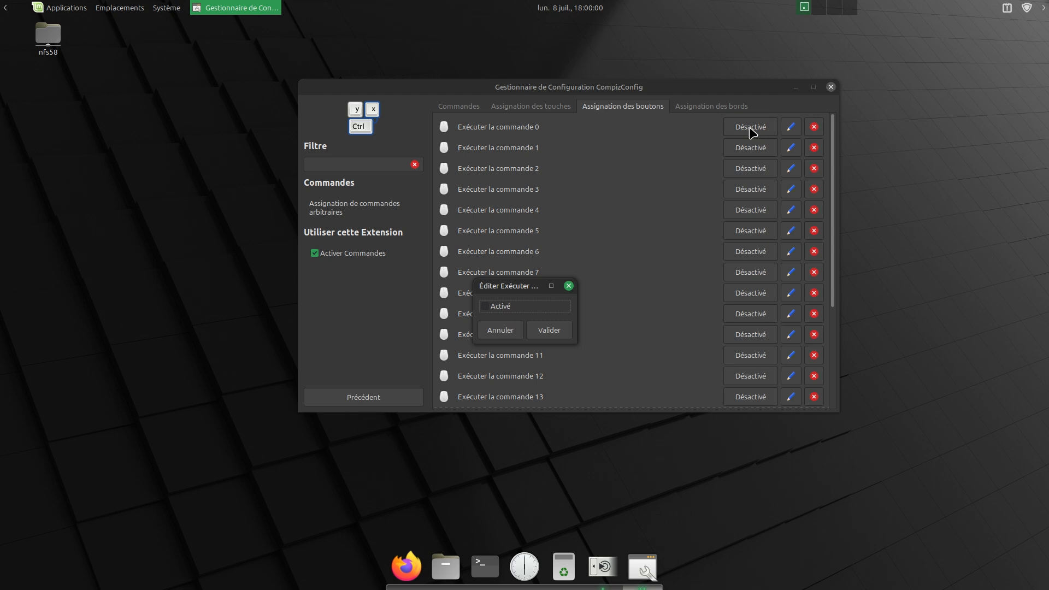
pyautogui.click(484, 305)
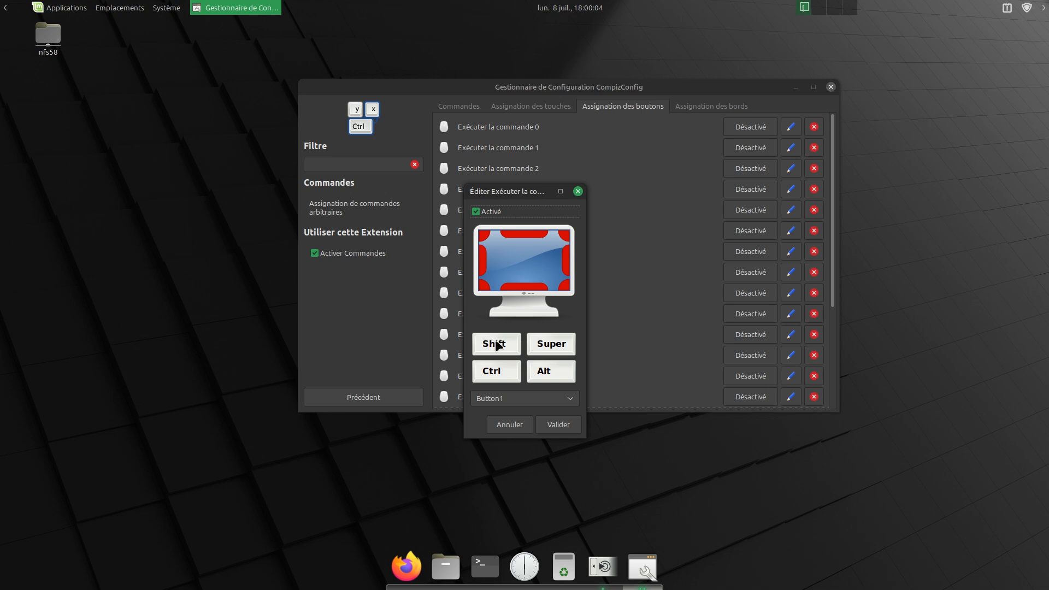
pyautogui.click(570, 398)
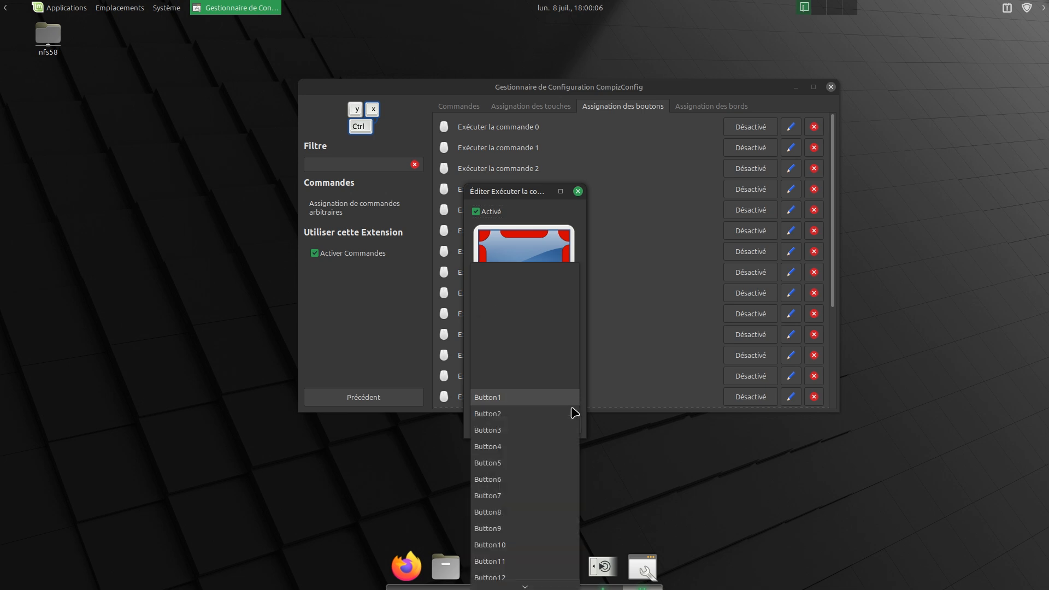
pyautogui.click(495, 413)
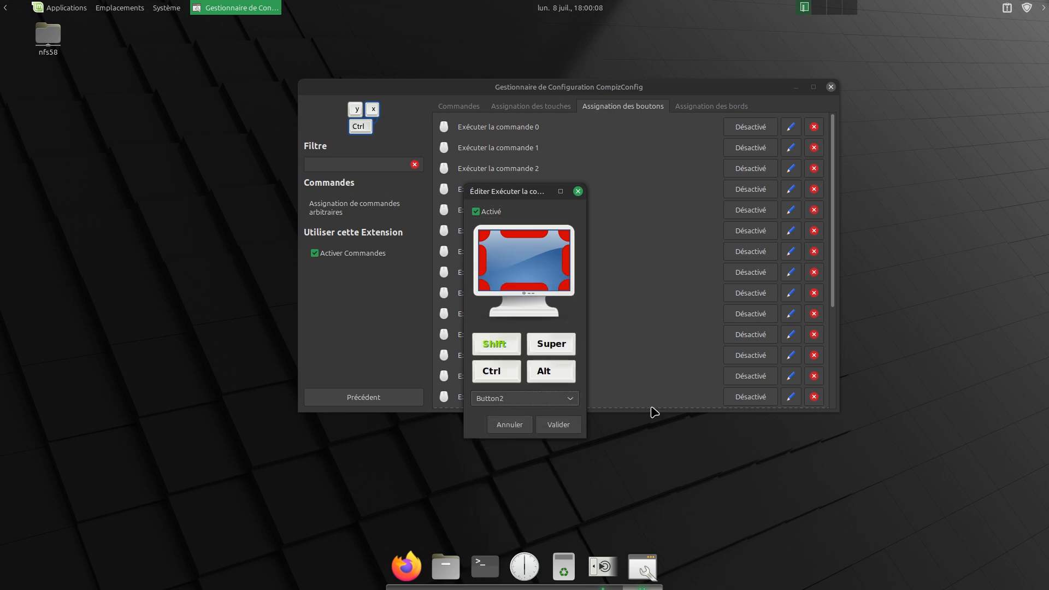
pyautogui.click(556, 425)
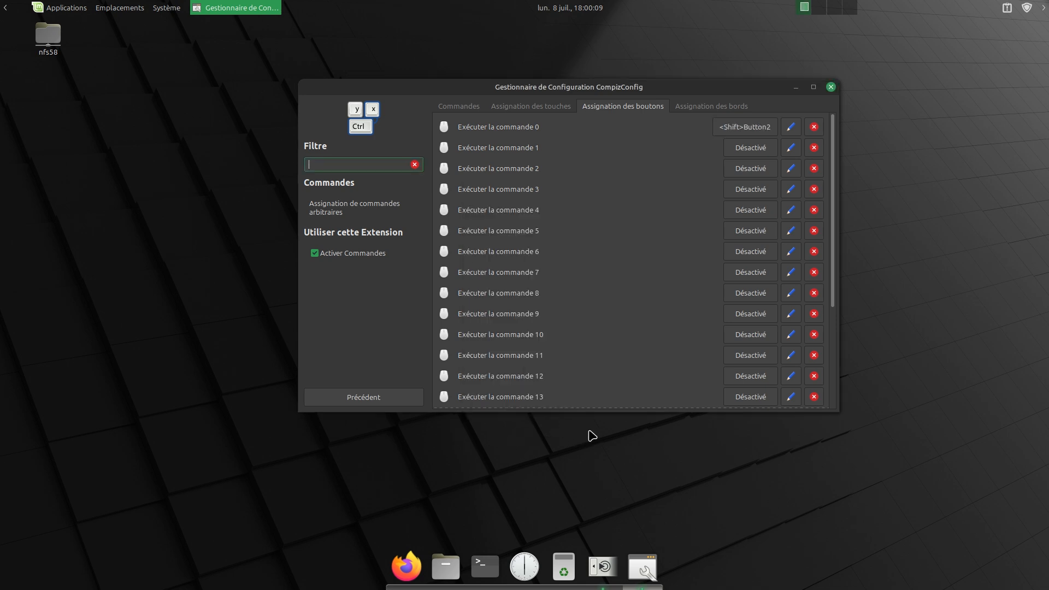
# Test command 0's mouse binding on the desktop, close the terminal it launches, and reset that binding
pyautogui.keyDown('shift'); pyautogui.middleClick(891, 289); pyautogui.keyUp('shift')
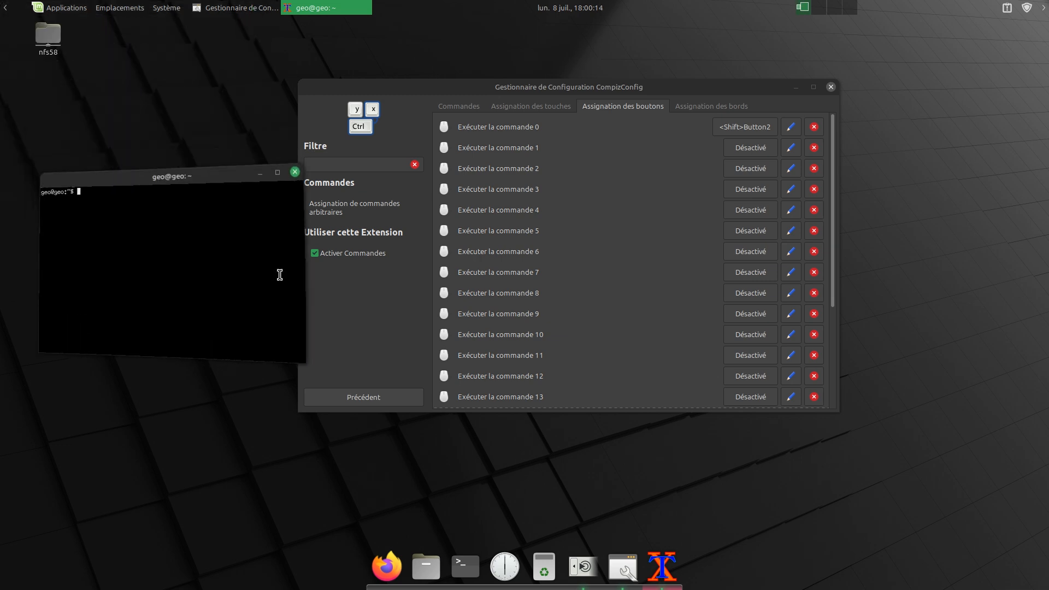
pyautogui.click(303, 205)
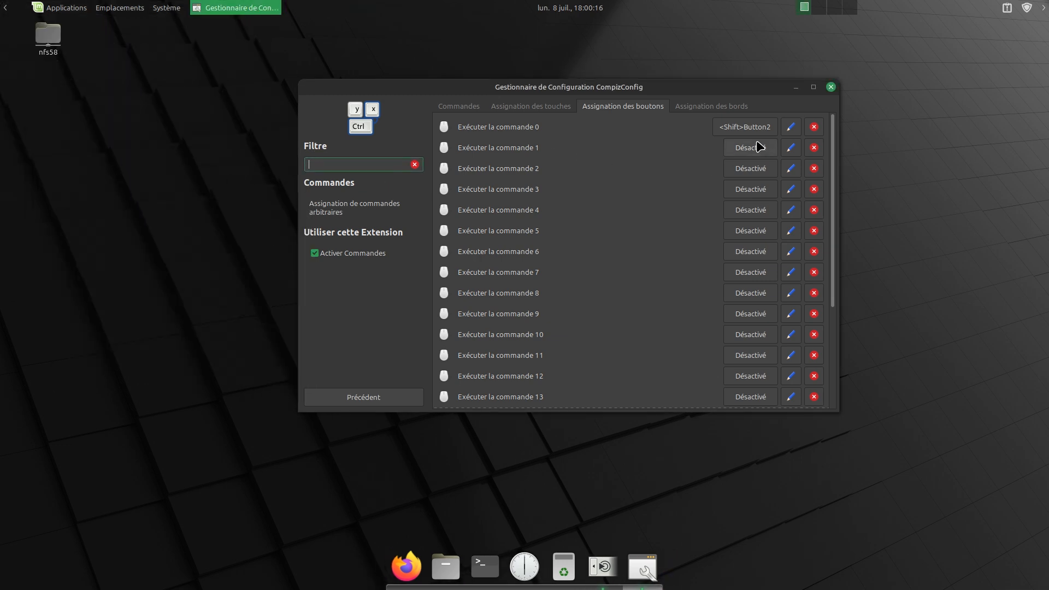
pyautogui.click(813, 129)
# Review the Commandes assignments and test command 0's key binding from the desktop, moving and closing the launched terminal
pyautogui.click(454, 111)
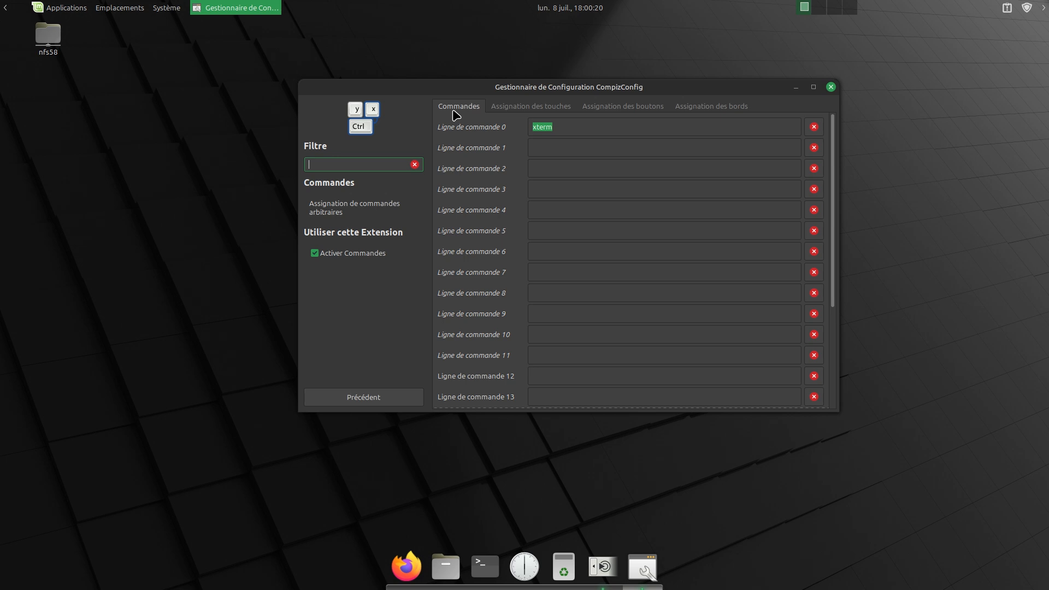
pyautogui.click(629, 106)
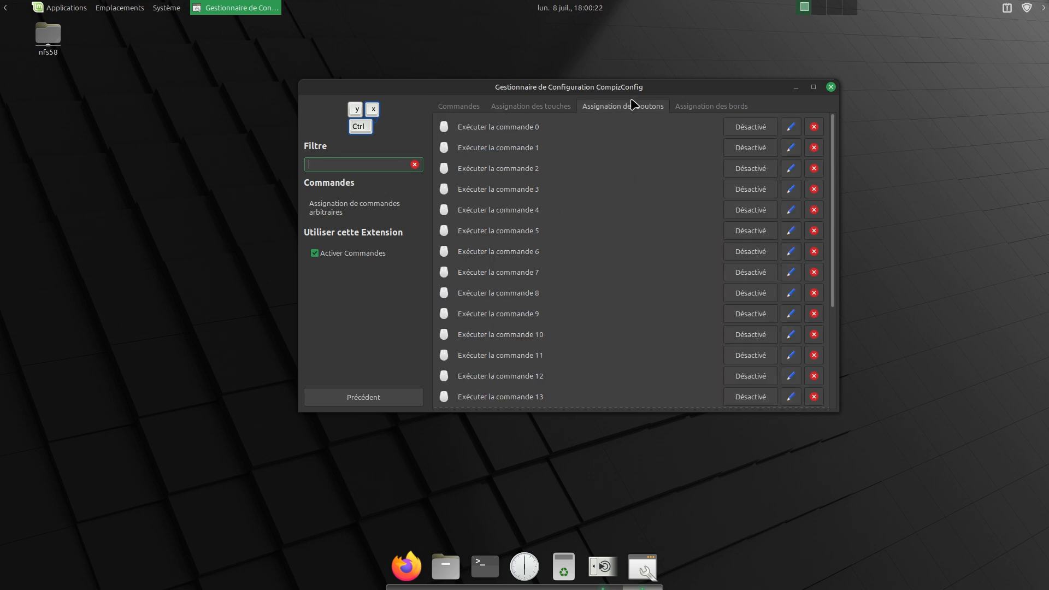
pyautogui.click(527, 111)
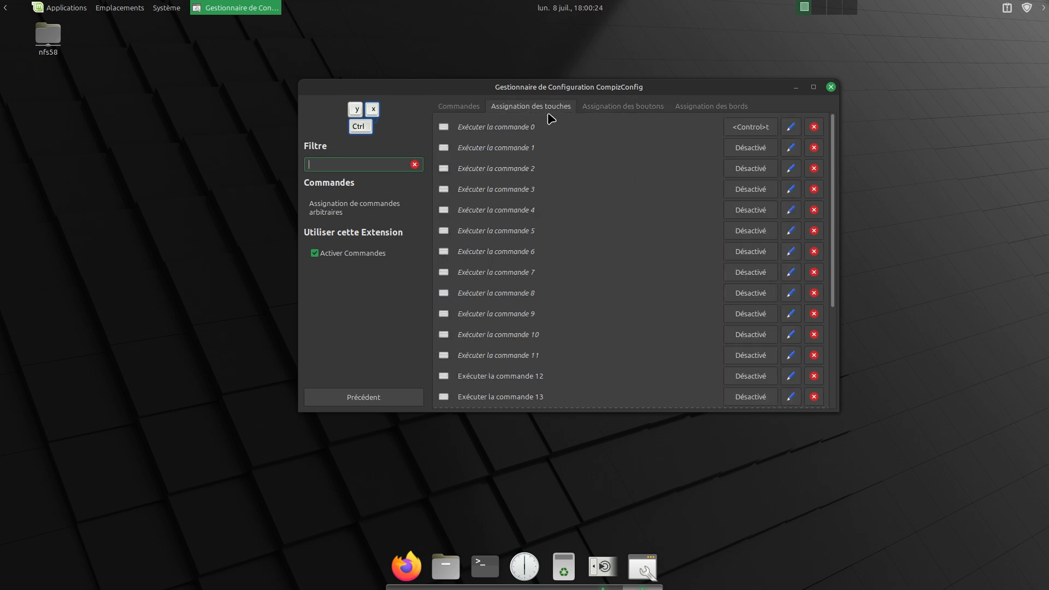
pyautogui.click(241, 265)
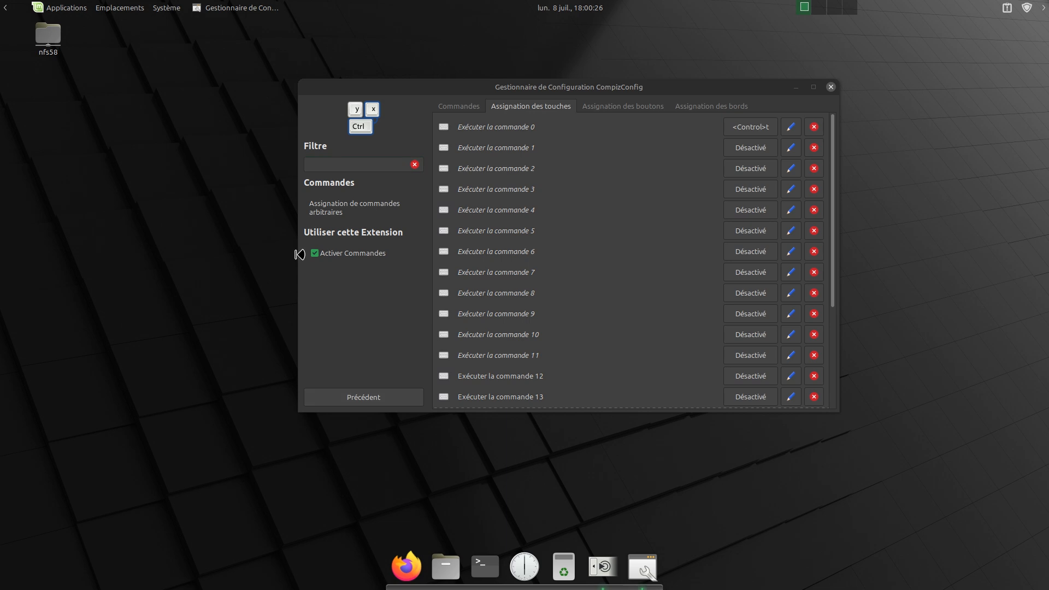
pyautogui.hotkey('ctrl', 't')
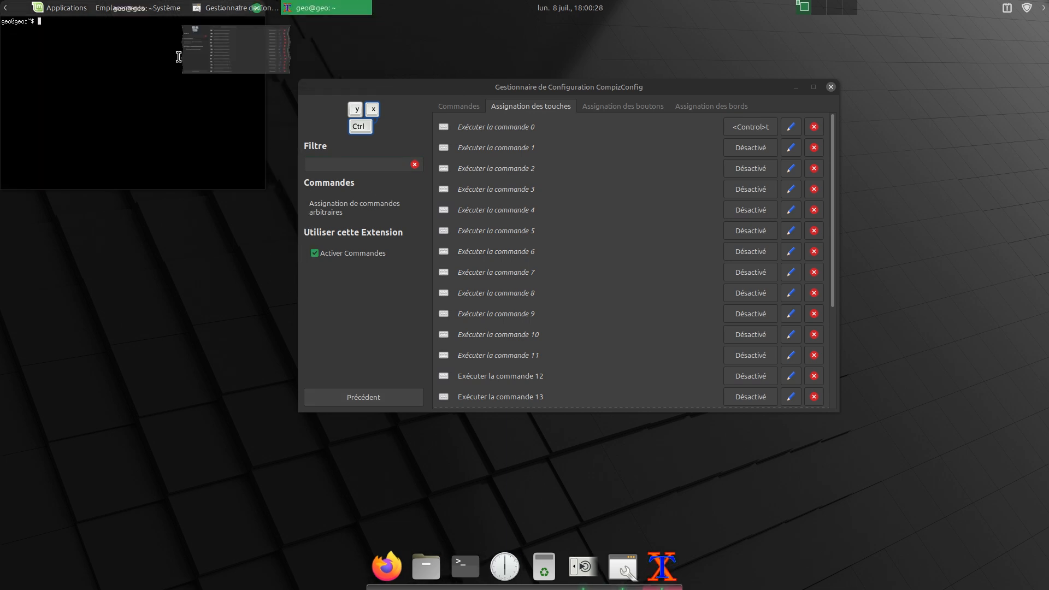
pyautogui.moveTo(105, 133); pyautogui.dragTo(259, 414)
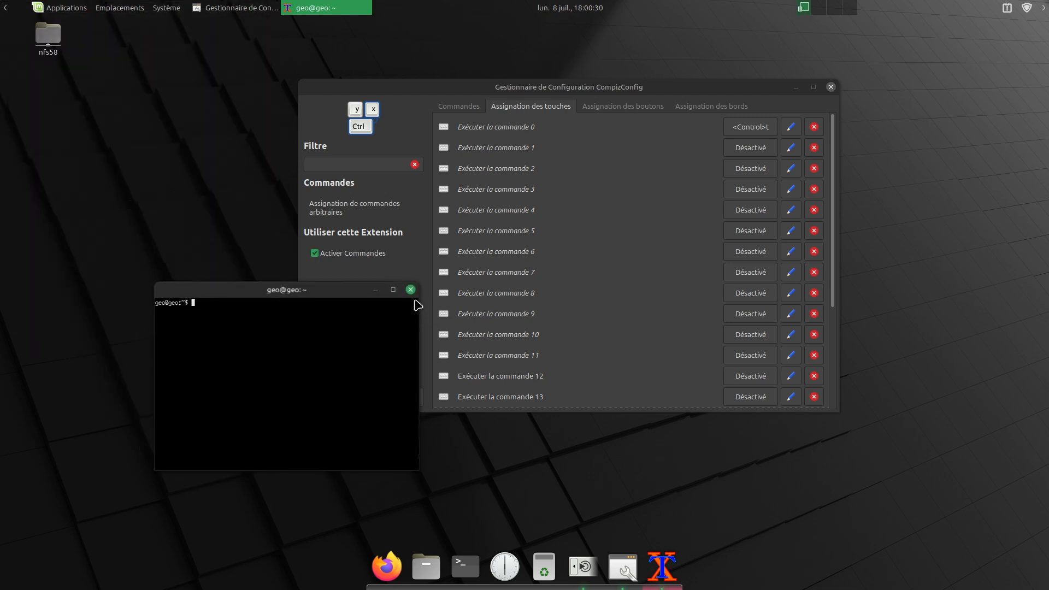
pyautogui.click(410, 289)
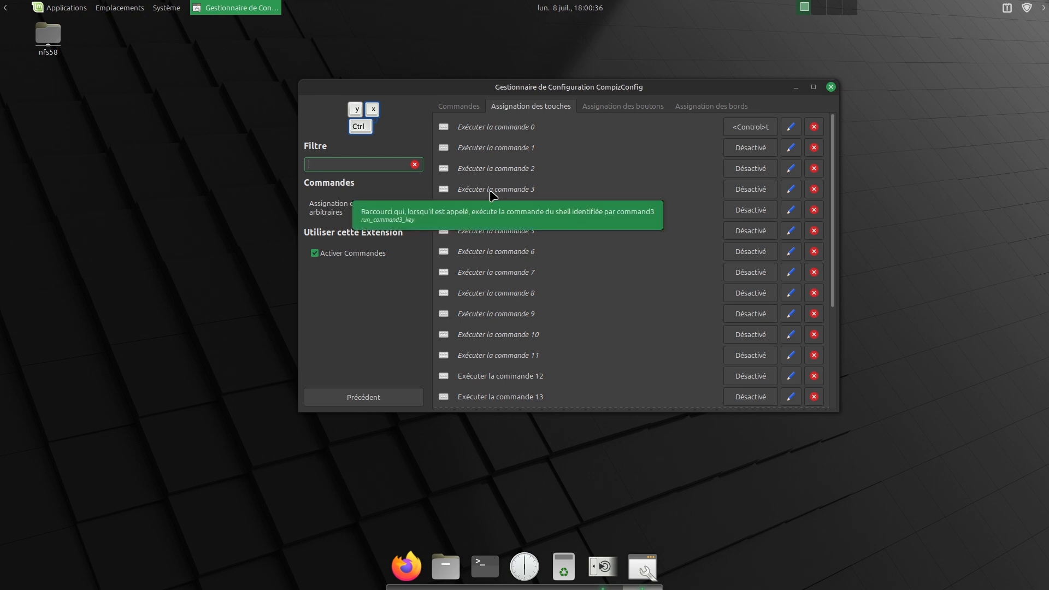
# Return to the plugin overview and open the desktop size settings (Taille du bureau) in Options générales
pyautogui.click(371, 401)
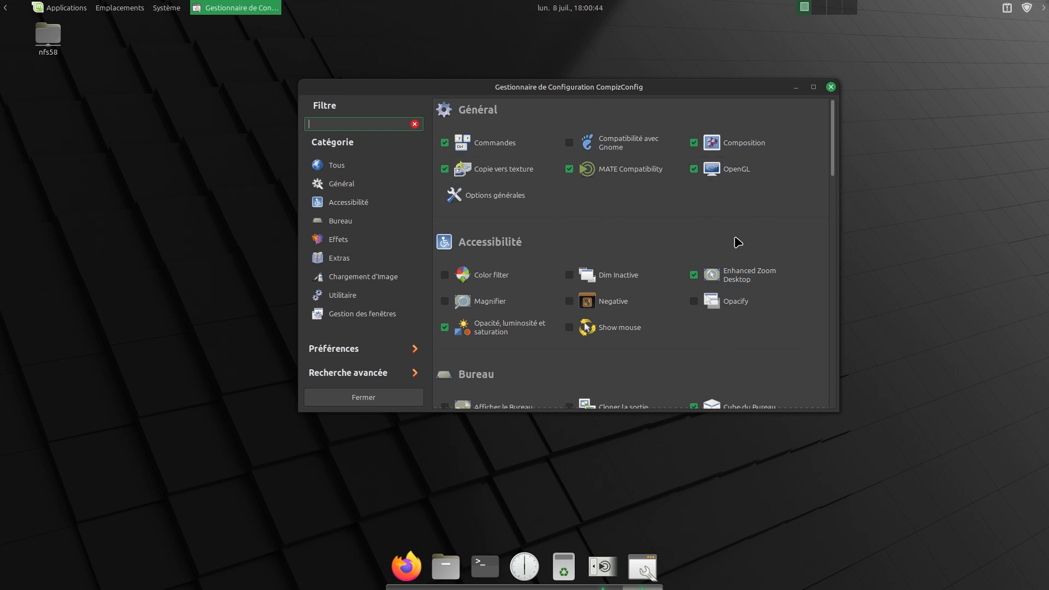
pyautogui.click(495, 197)
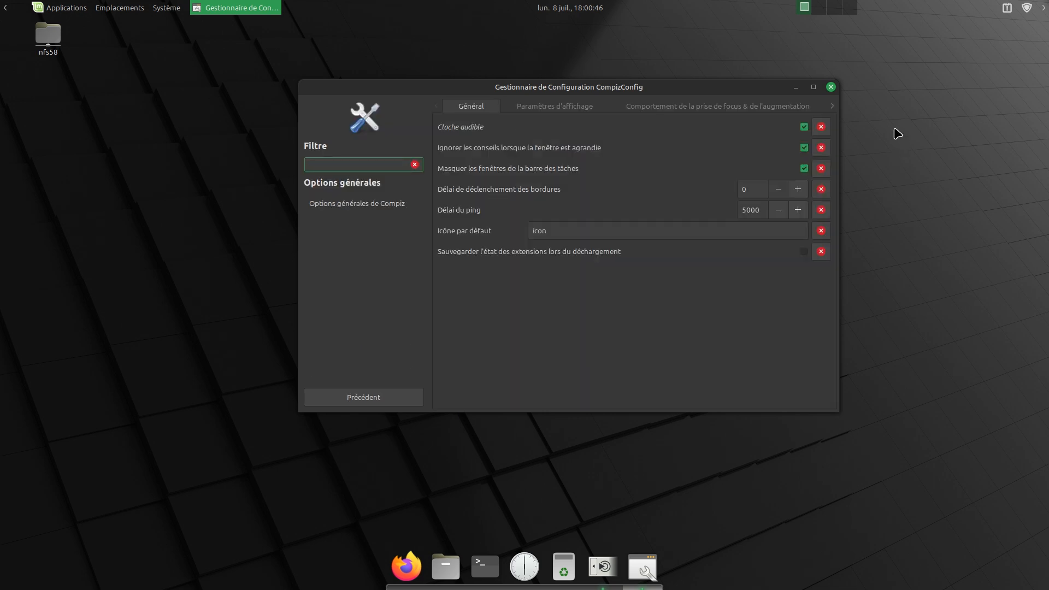
pyautogui.click(832, 105)
pyautogui.click(832, 105)
pyautogui.click(832, 106)
pyautogui.click(832, 106)
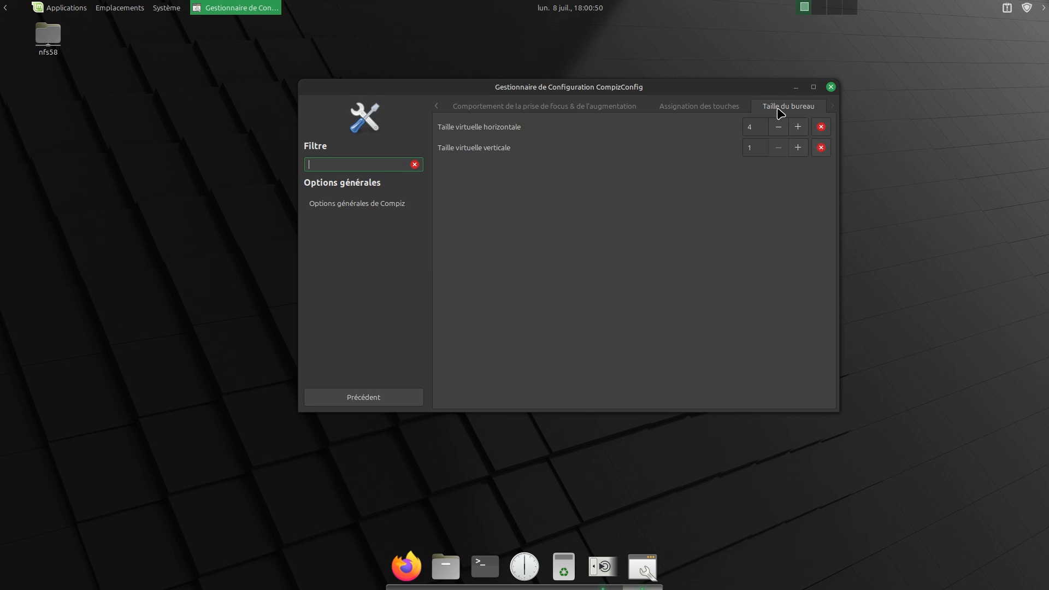
# Set the vertical virtual desktop size to 2 and try switching between workspaces and back to the first
pyautogui.click(797, 127)
pyautogui.click(778, 127)
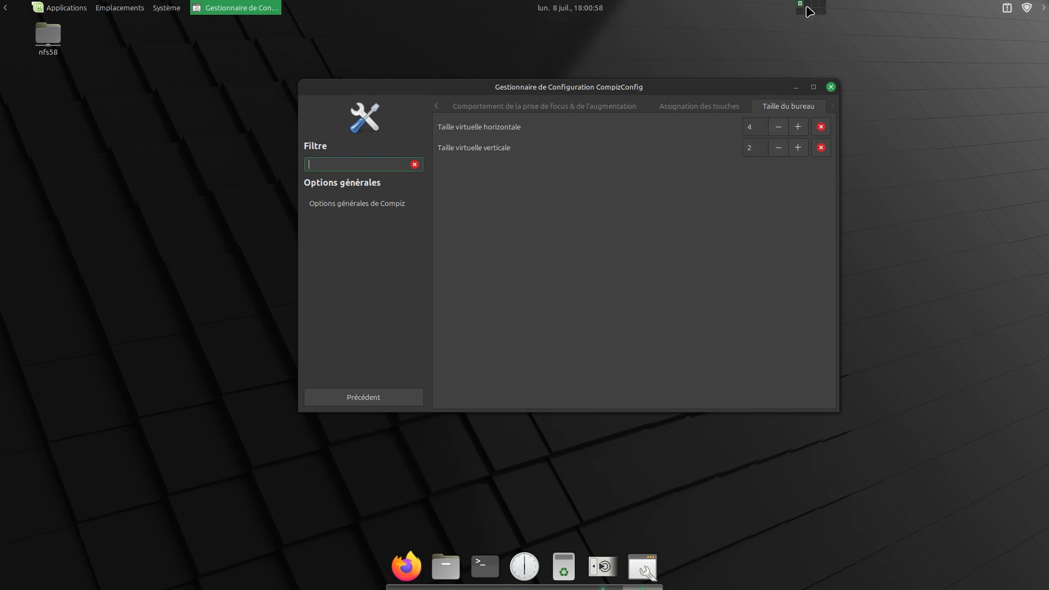
pyautogui.click(807, 13)
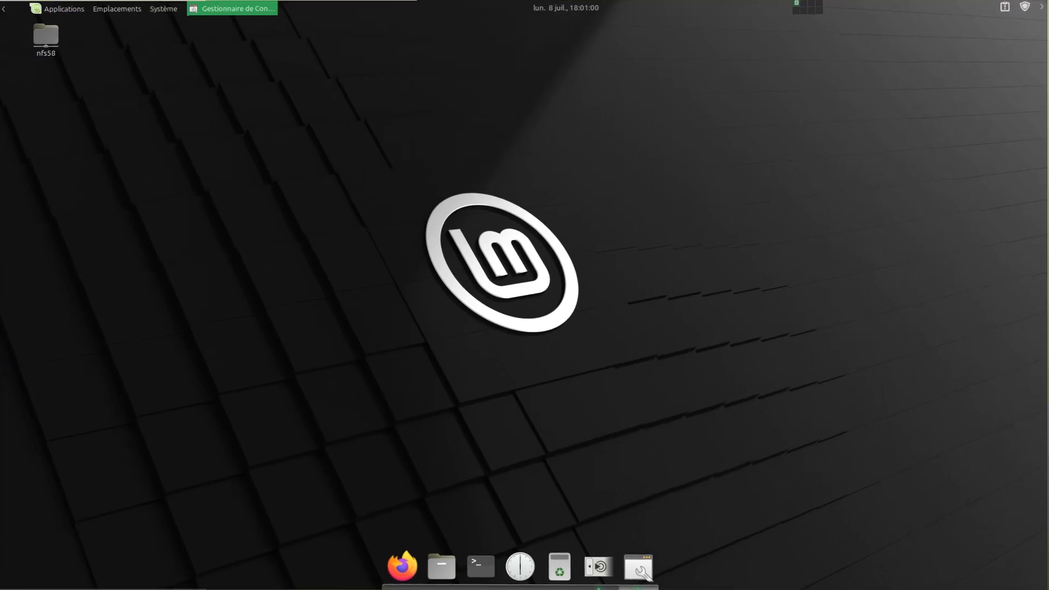
pyautogui.click(799, 5)
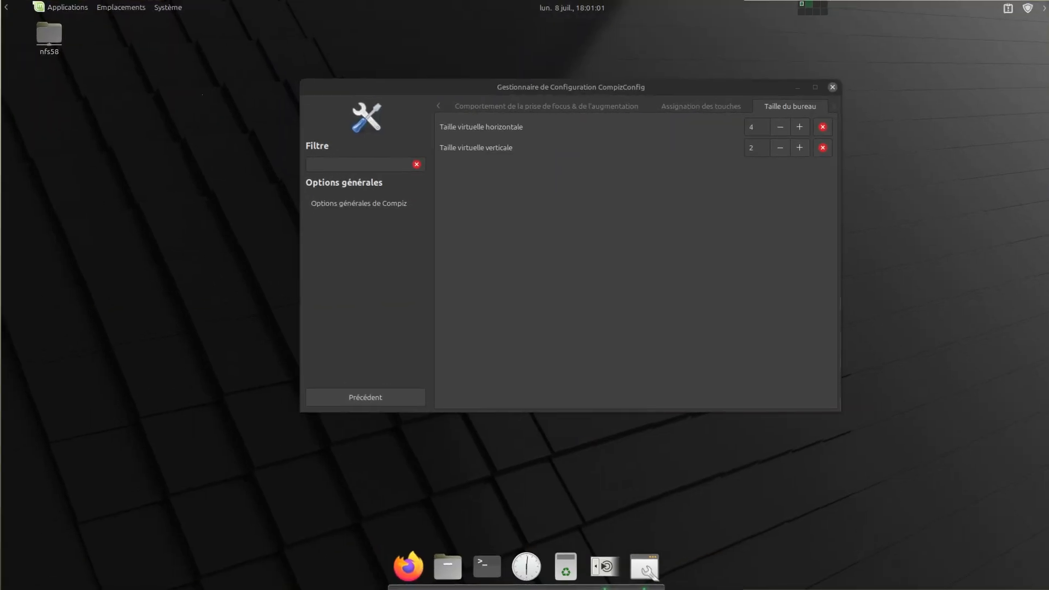
pyautogui.click(821, 12)
pyautogui.click(799, 4)
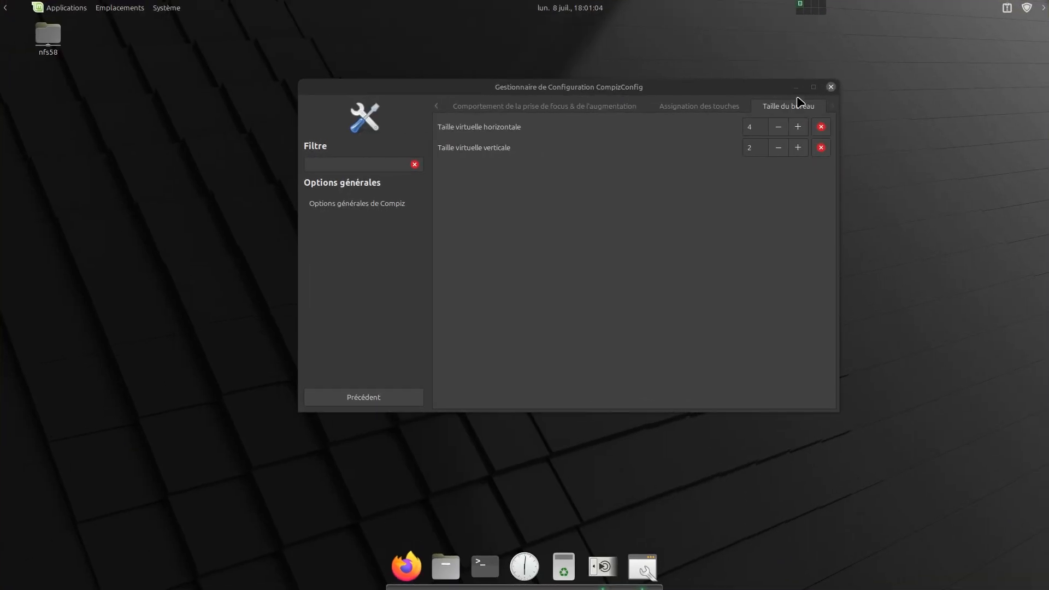
# Set the horizontal virtual desktop size to 2 and test switching to another workspace and back
pyautogui.click(779, 129)
pyautogui.click(780, 129)
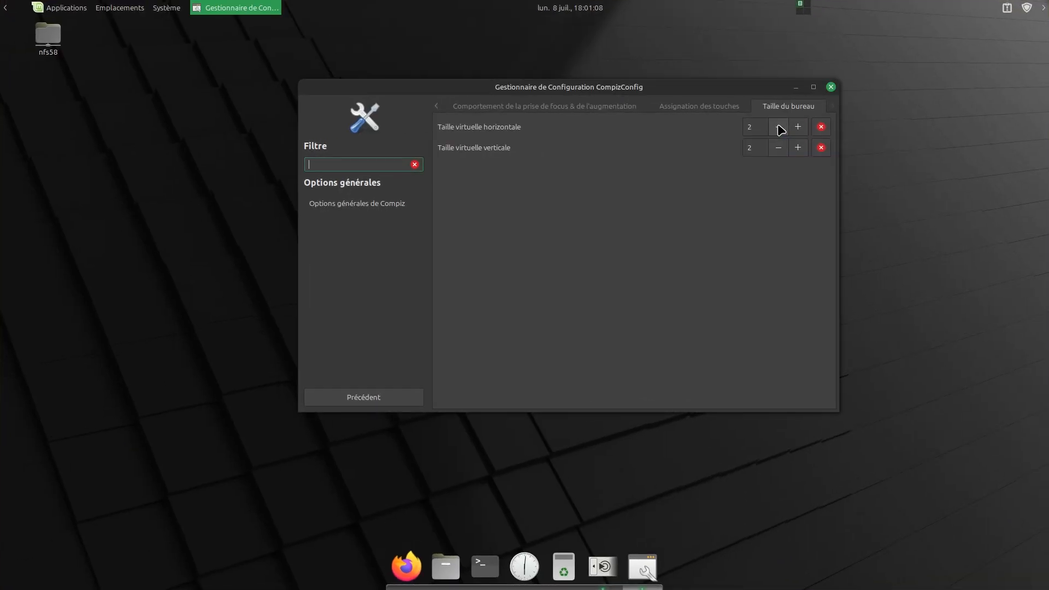
pyautogui.click(807, 4)
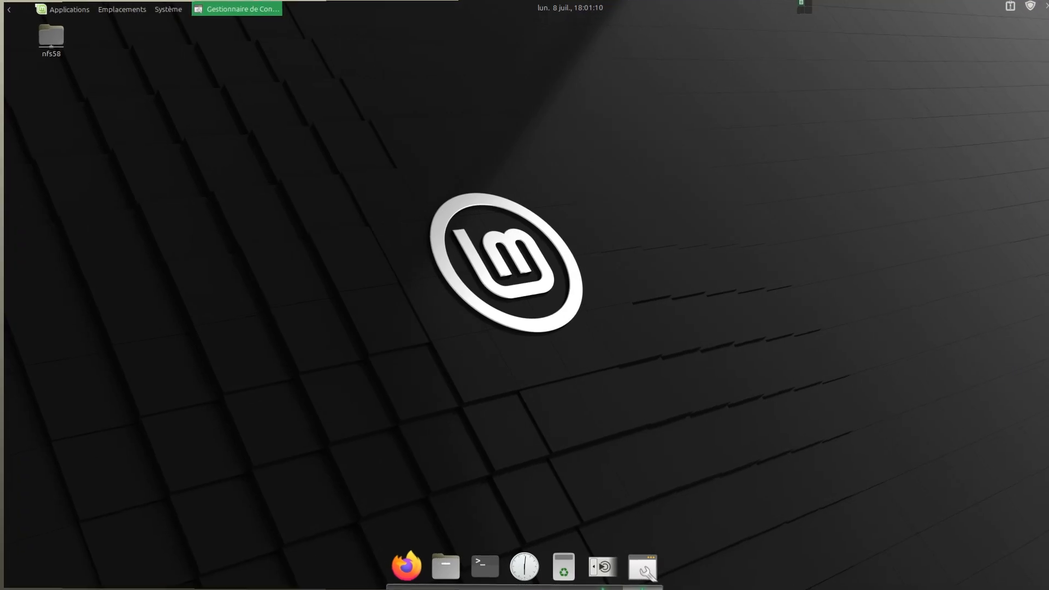
pyautogui.click(800, 5)
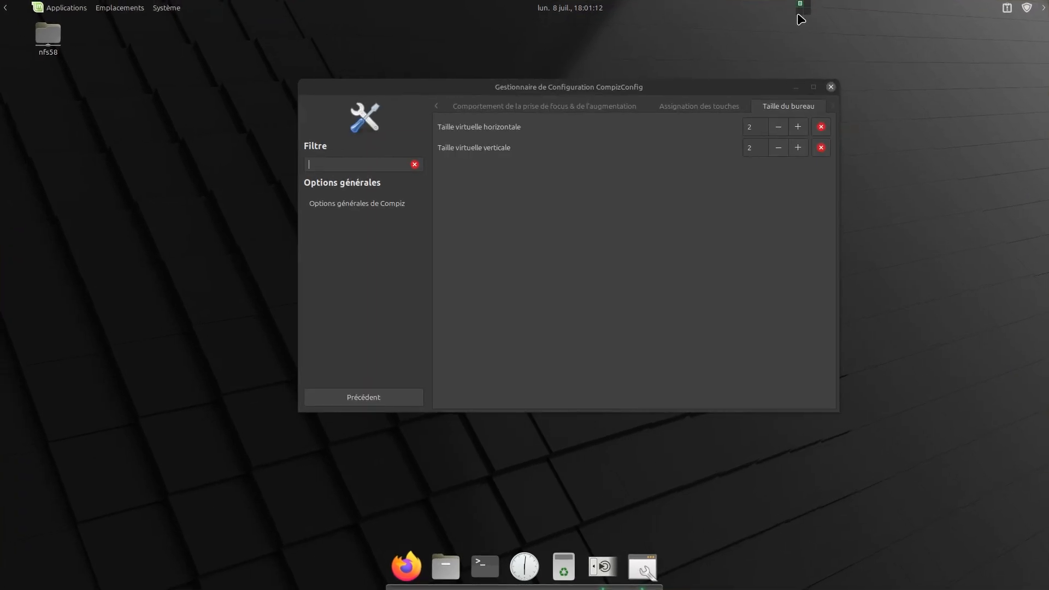
# Set the virtual desktop size to 4 horizontally and 1 vertically, testing a switch to the second workspace and back
pyautogui.click(779, 149)
pyautogui.click(784, 151)
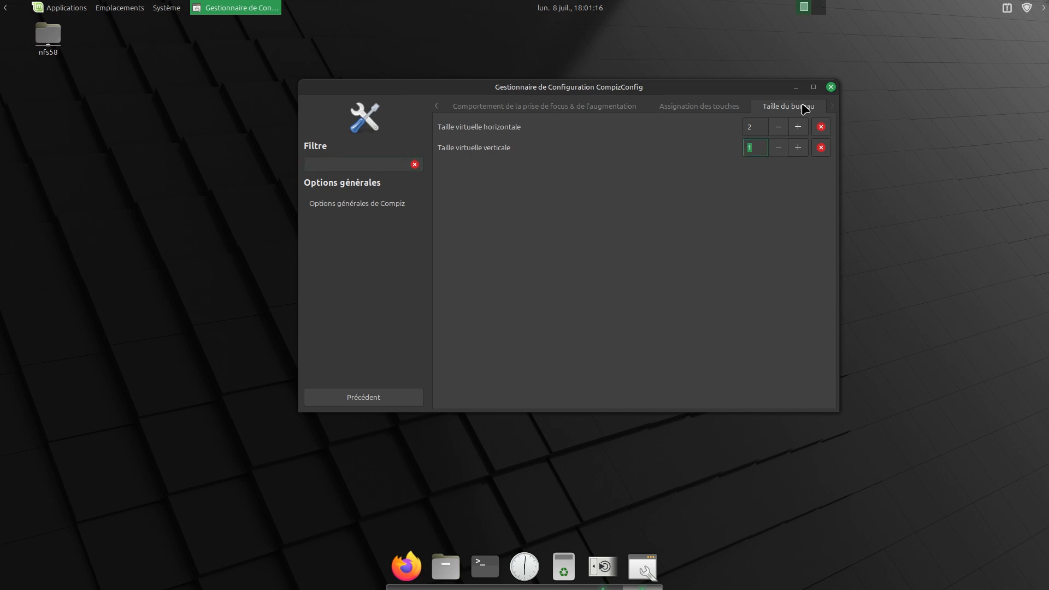
pyautogui.click(797, 127)
pyautogui.click(798, 127)
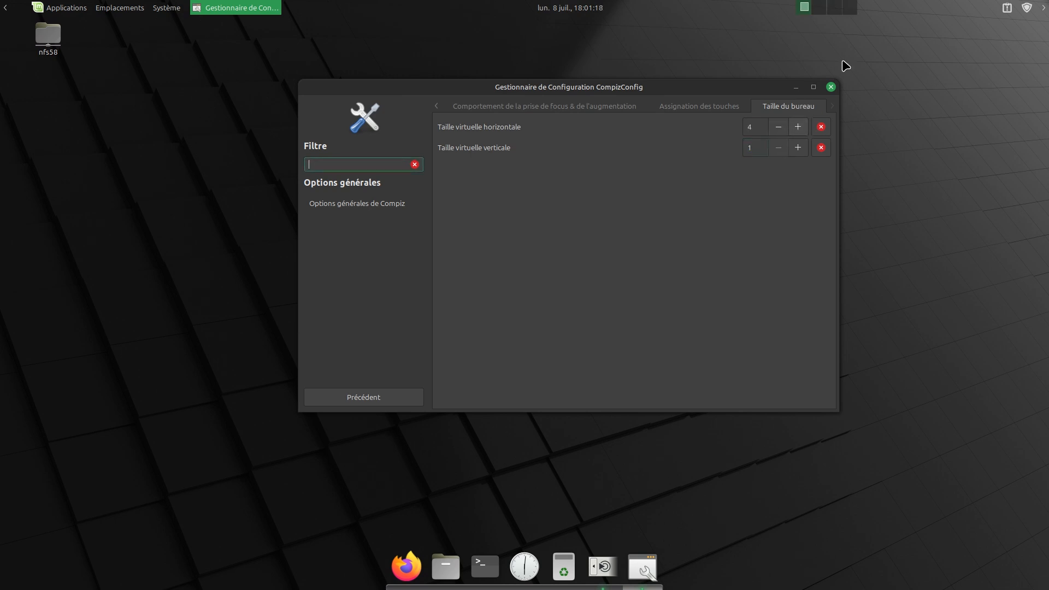
pyautogui.click(823, 11)
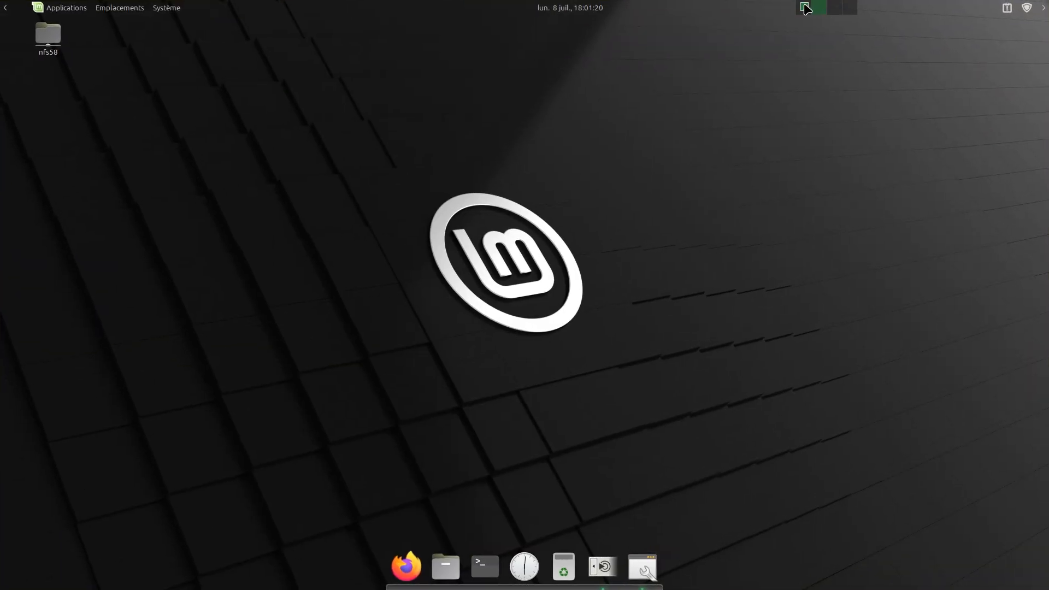
pyautogui.click(804, 7)
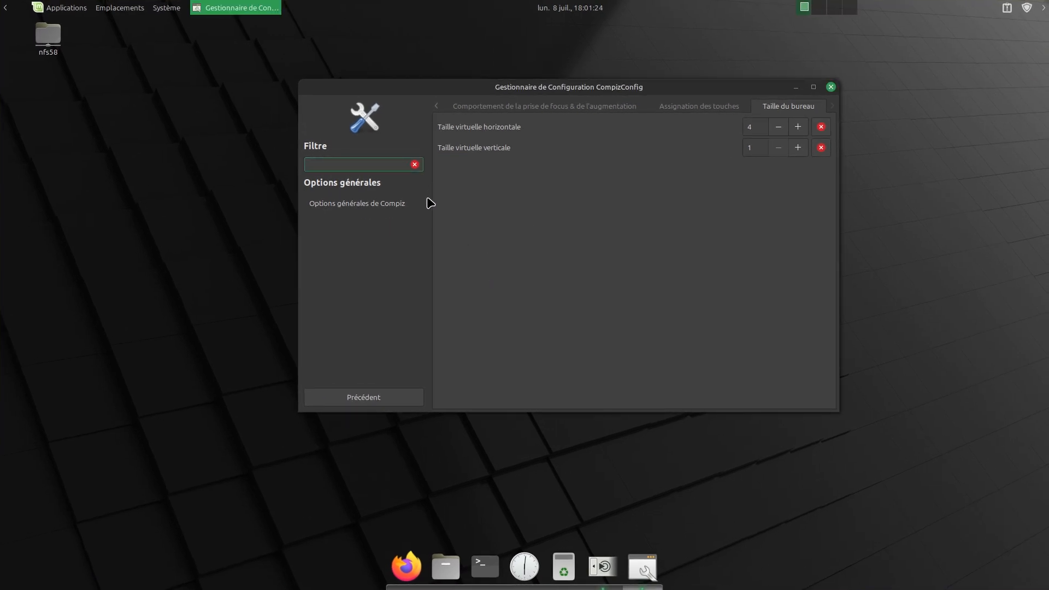
# Enable the Show mouse accessibility plugin, open its settings, and try its pointer guides with the assigned launch shortcut
pyautogui.click(366, 398)
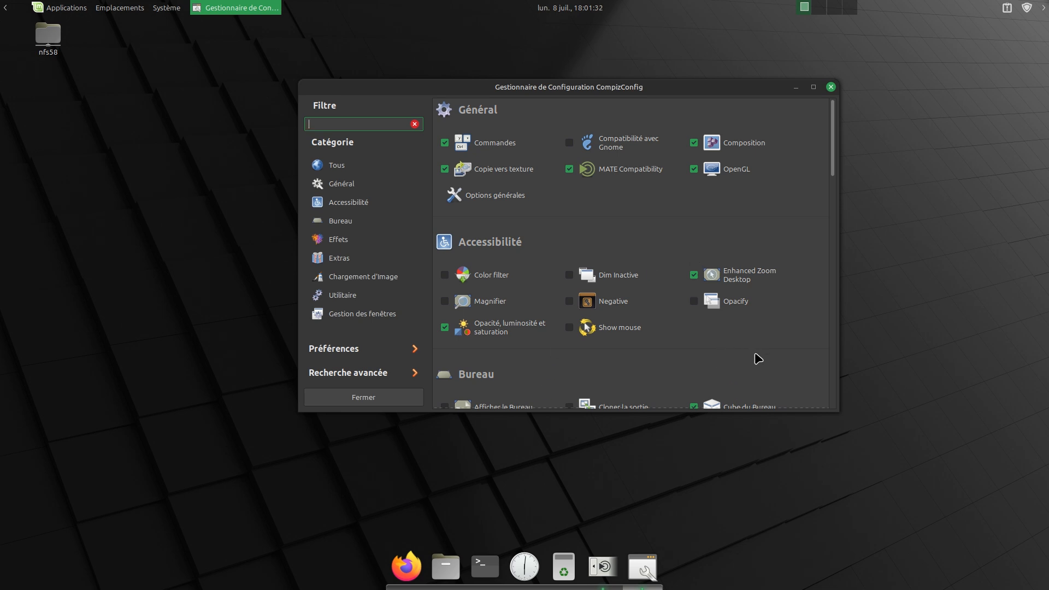
pyautogui.scroll(-3, 759, 359)
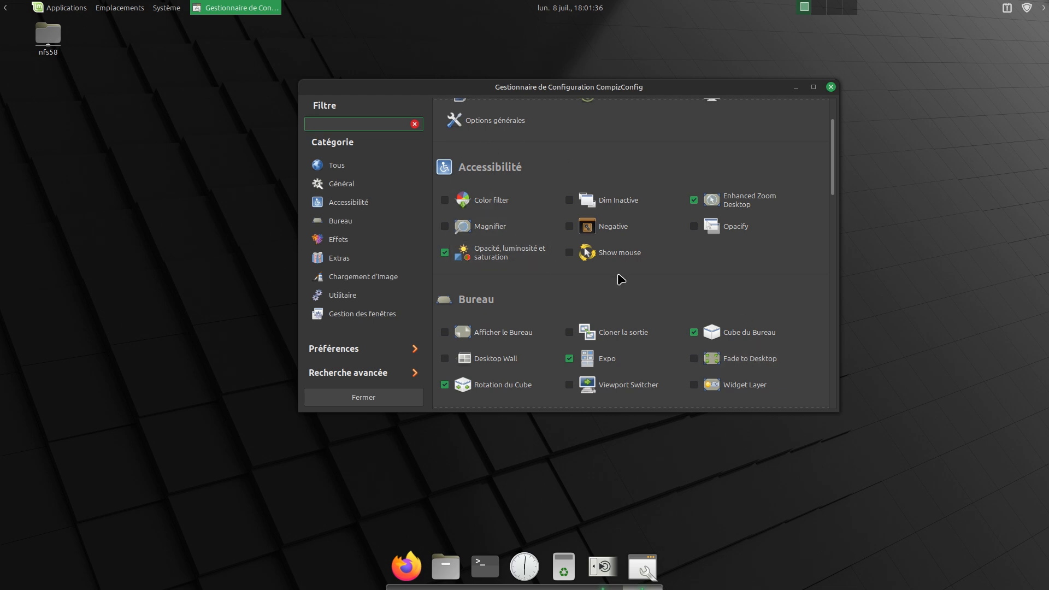
pyautogui.click(570, 253)
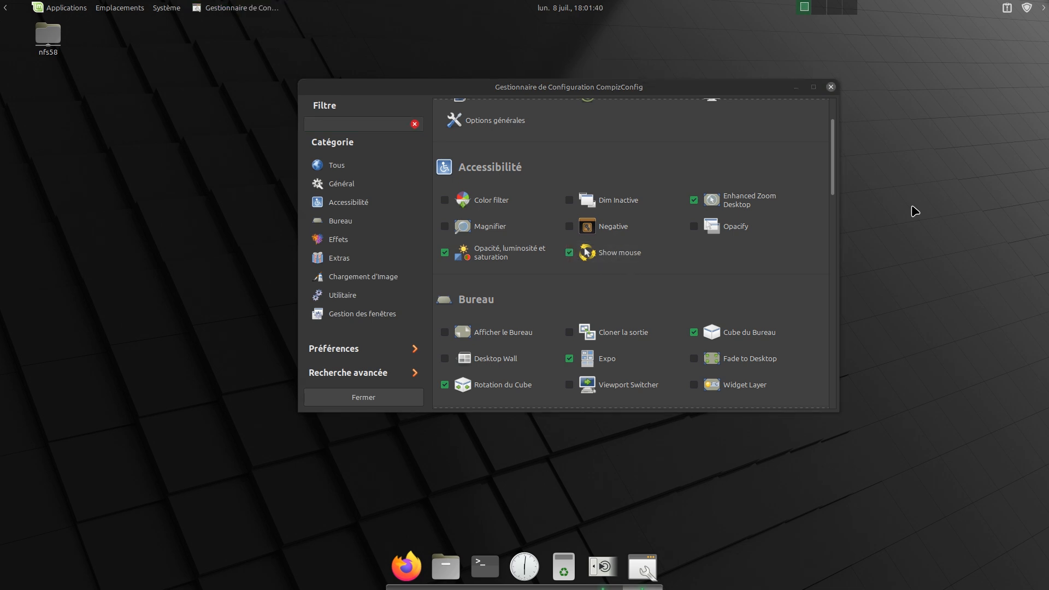
pyautogui.click(616, 253)
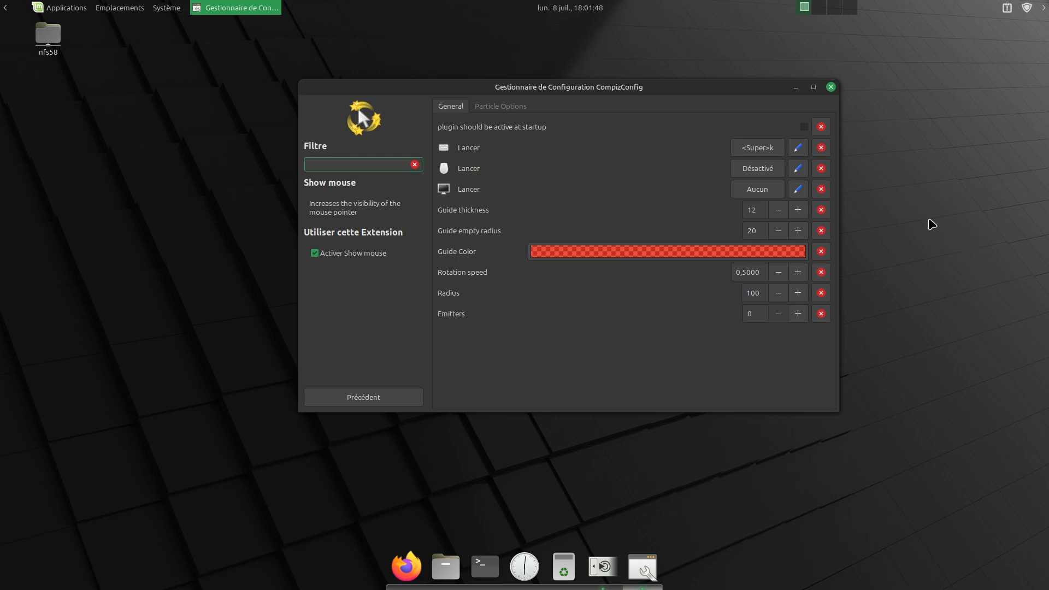
pyautogui.press('super+k')
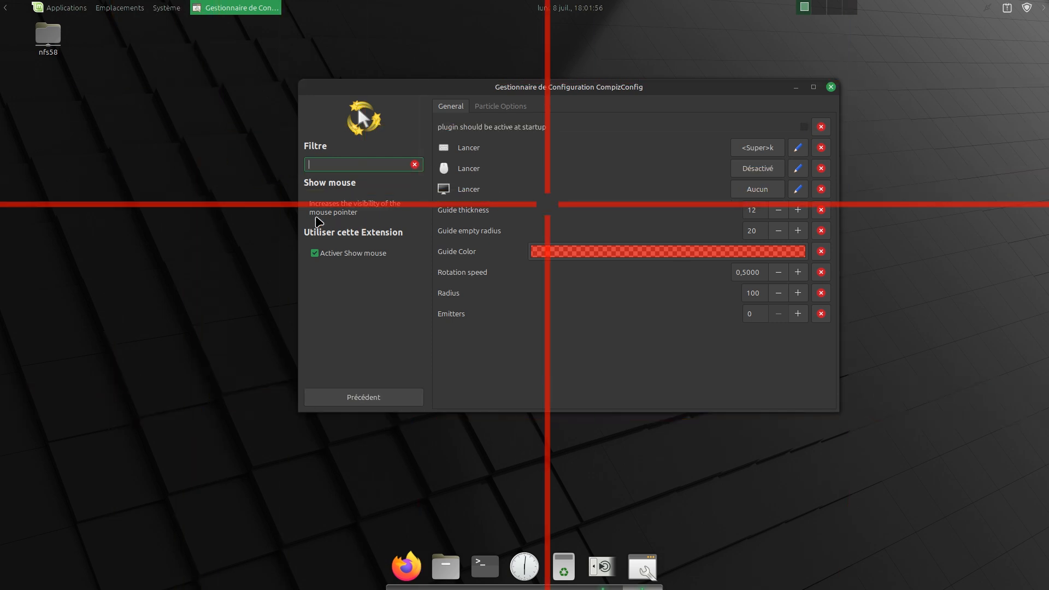
pyautogui.click(188, 294)
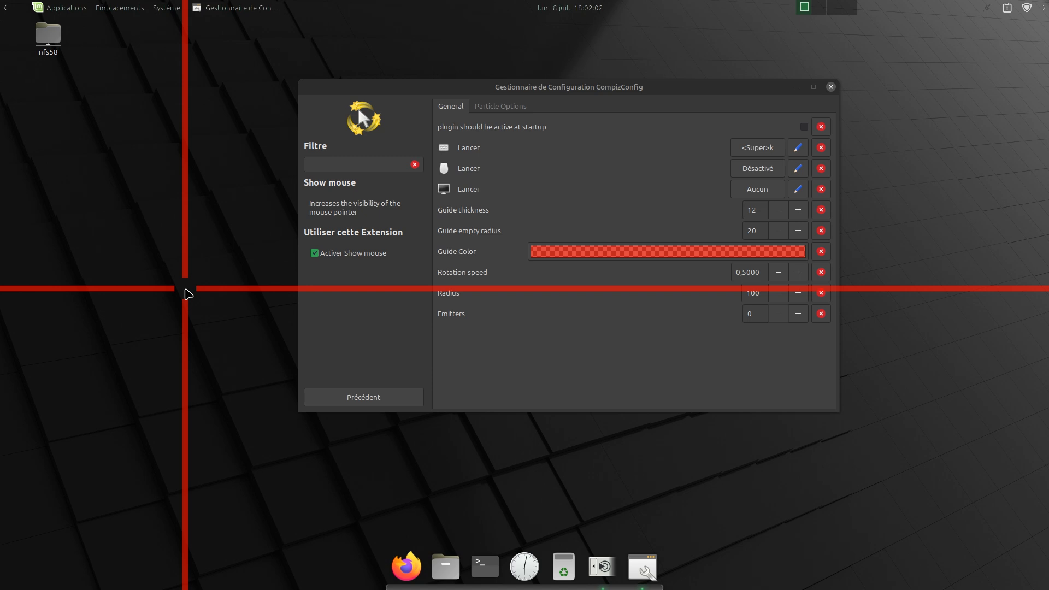
# Enable the mouse launch binding of the Show mouse plugin and assign it to Control+Button3
pyautogui.rightClick(201, 265)
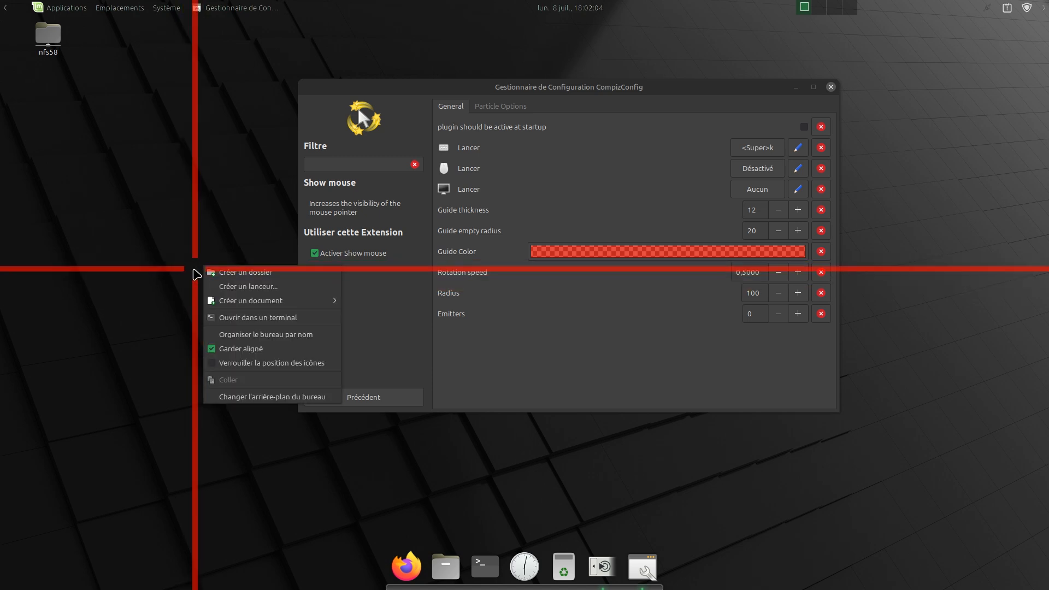
pyautogui.click(201, 260)
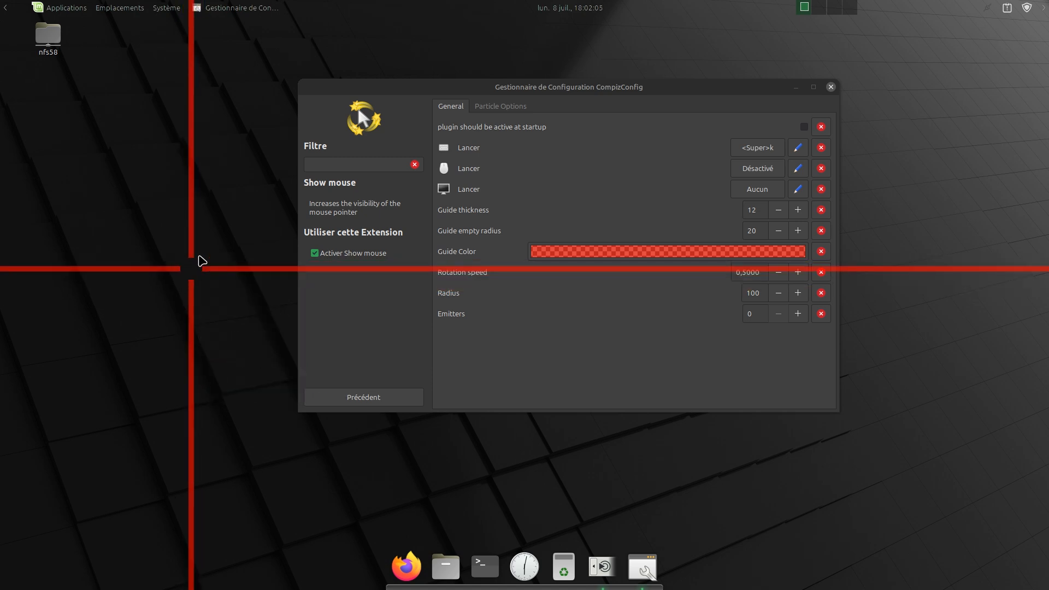
pyautogui.click(757, 168)
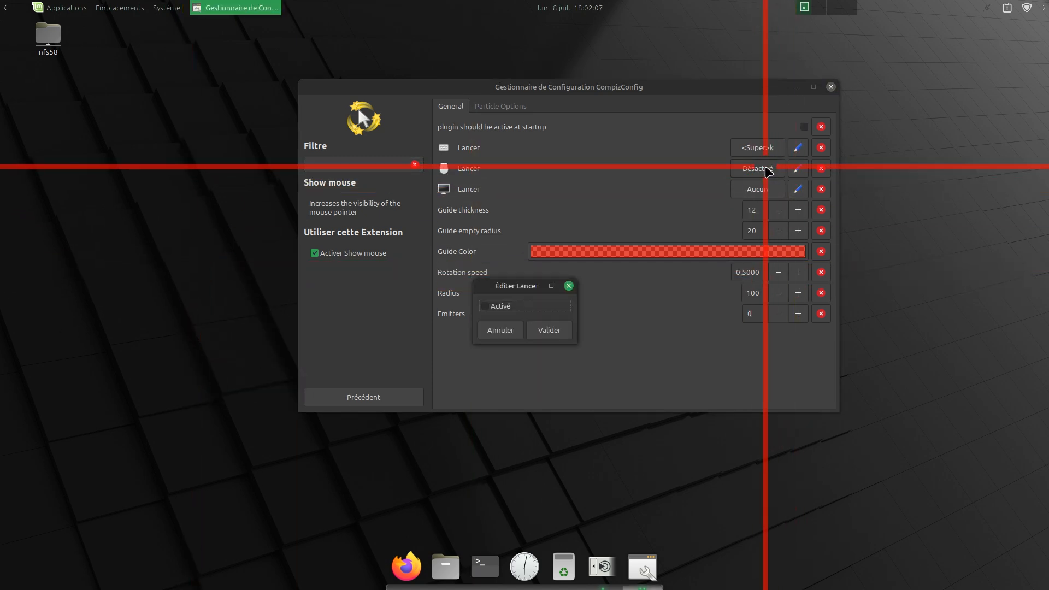
pyautogui.click(484, 306)
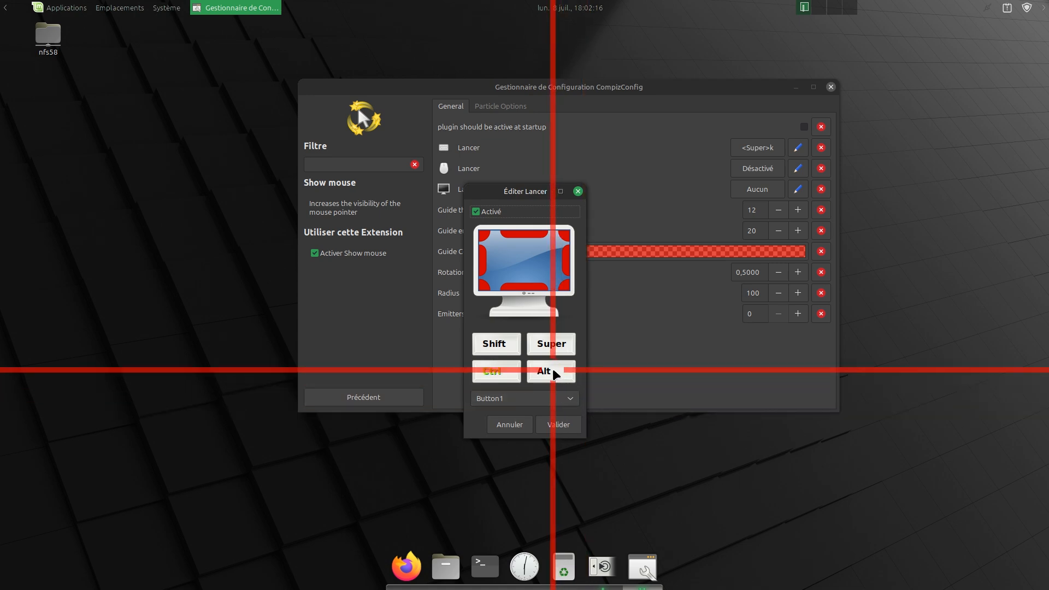
pyautogui.click(567, 398)
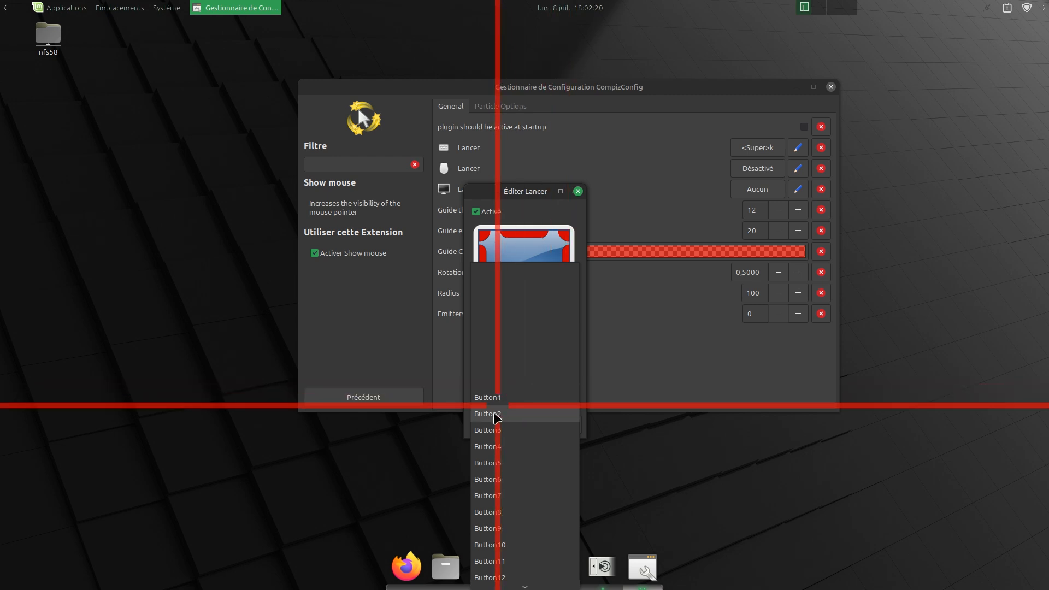
pyautogui.click(493, 434)
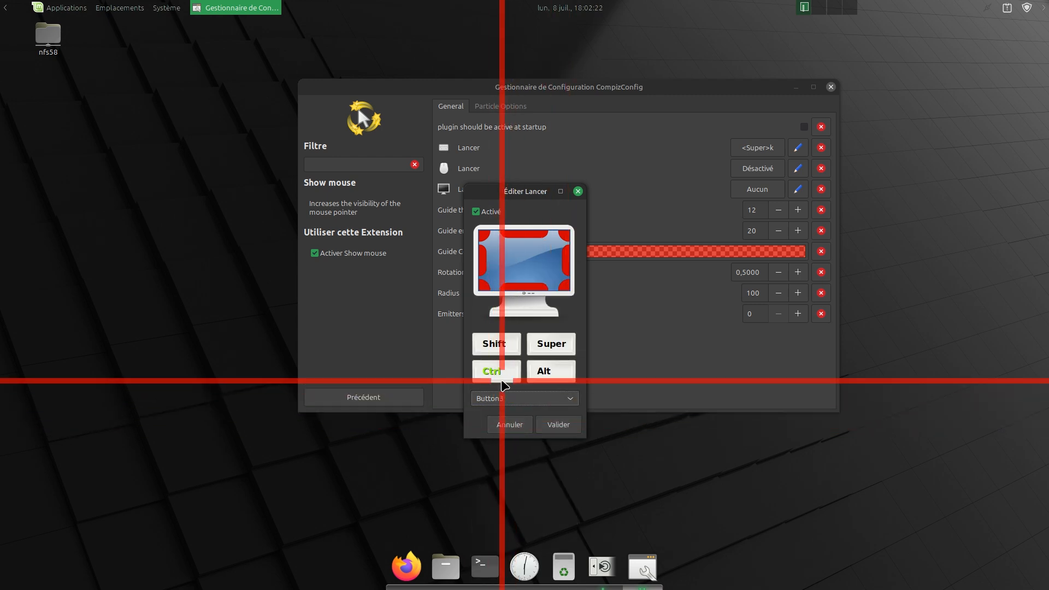
pyautogui.rightClick(254, 317)
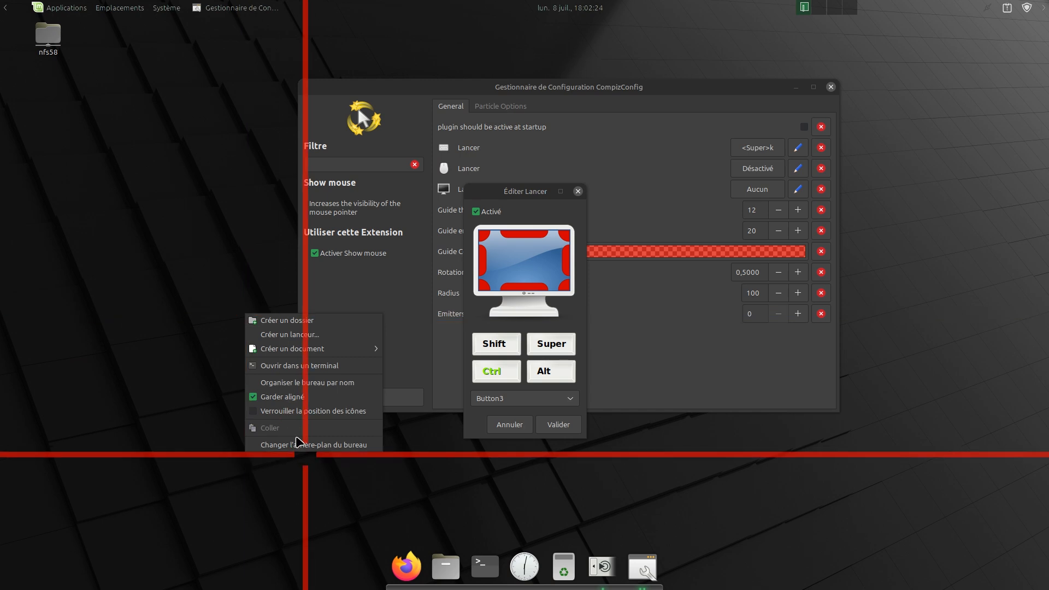
pyautogui.rightClick(149, 318)
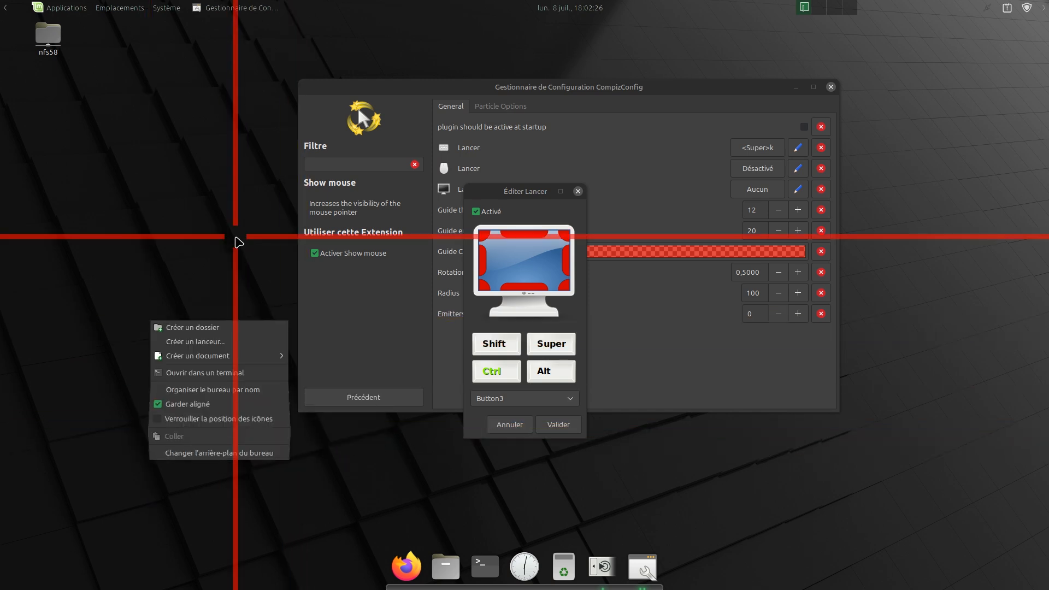
pyautogui.click(236, 238)
pyautogui.click(738, 174)
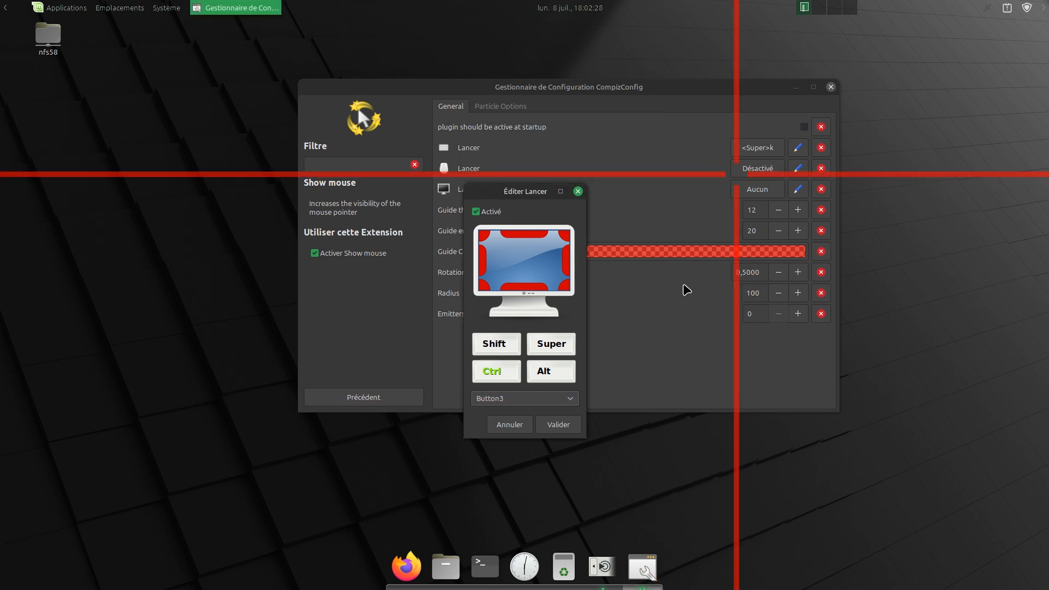
pyautogui.click(556, 426)
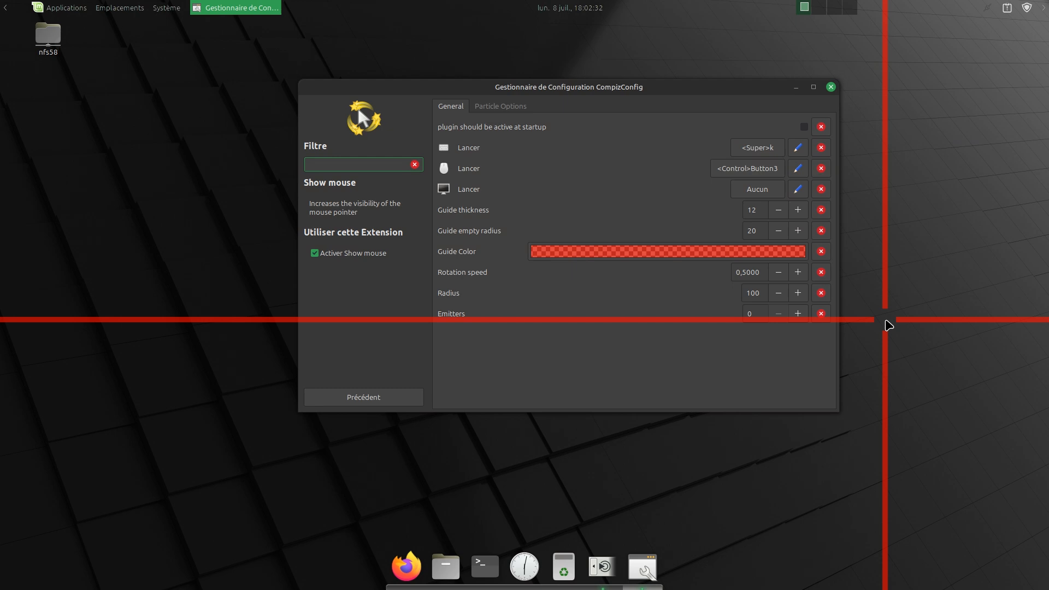
# Reset the mouse launch binding to its default and disable the Show mouse plugin
pyautogui.click(821, 168)
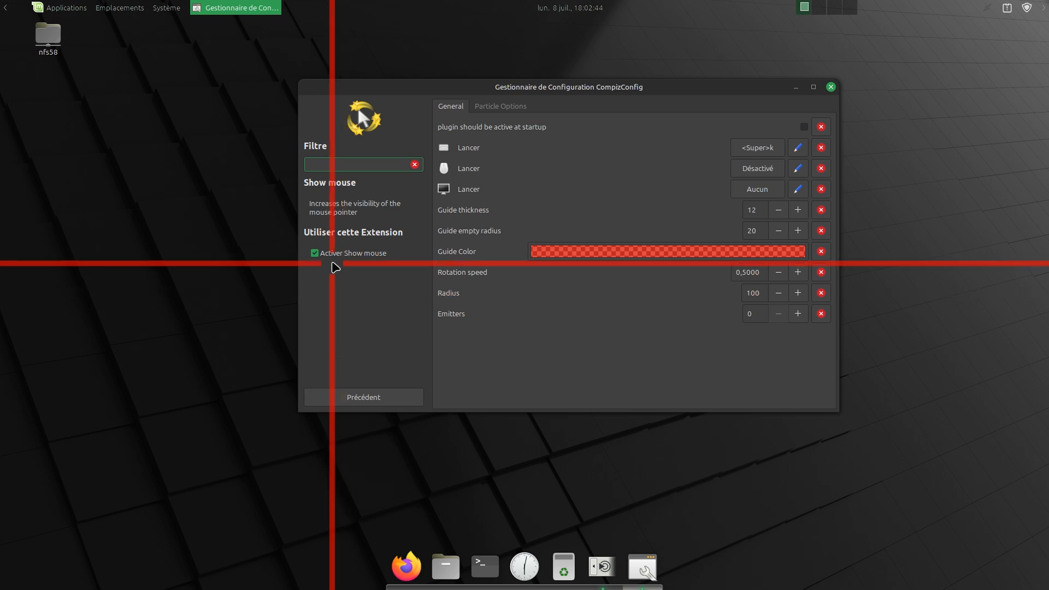
pyautogui.click(315, 254)
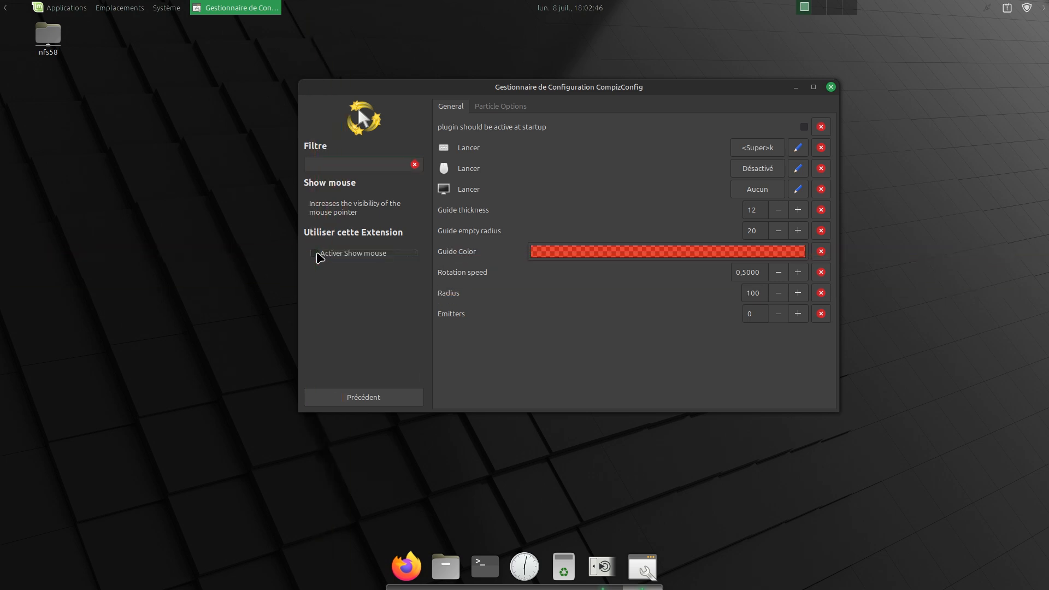
pyautogui.moveTo(719, 89); pyautogui.dragTo(702, 105)
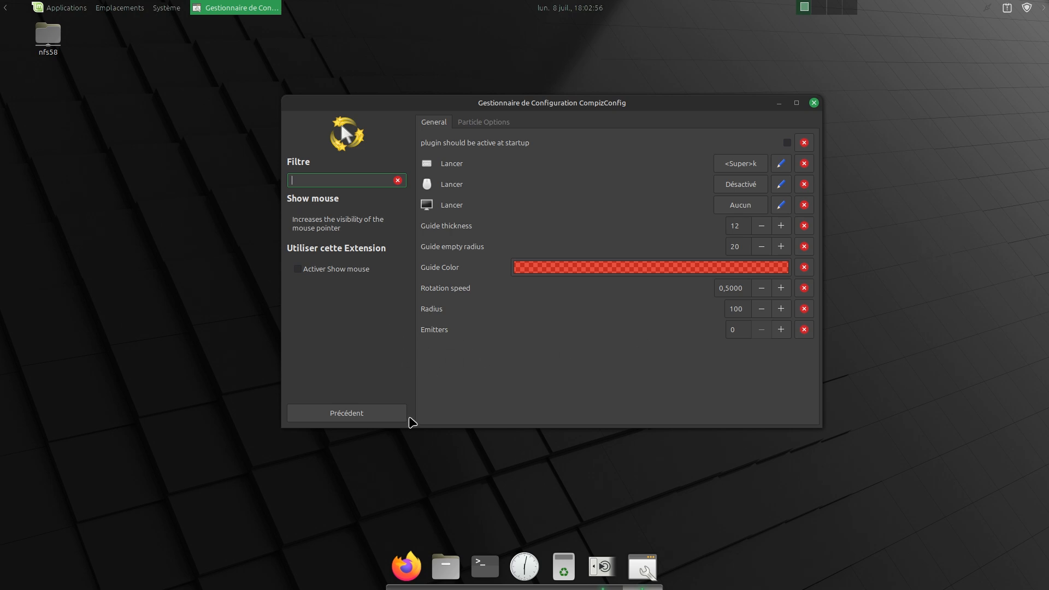
# Open the Cube du Bureau plugin's settings and review its Général and Comportement options
pyautogui.click(369, 413)
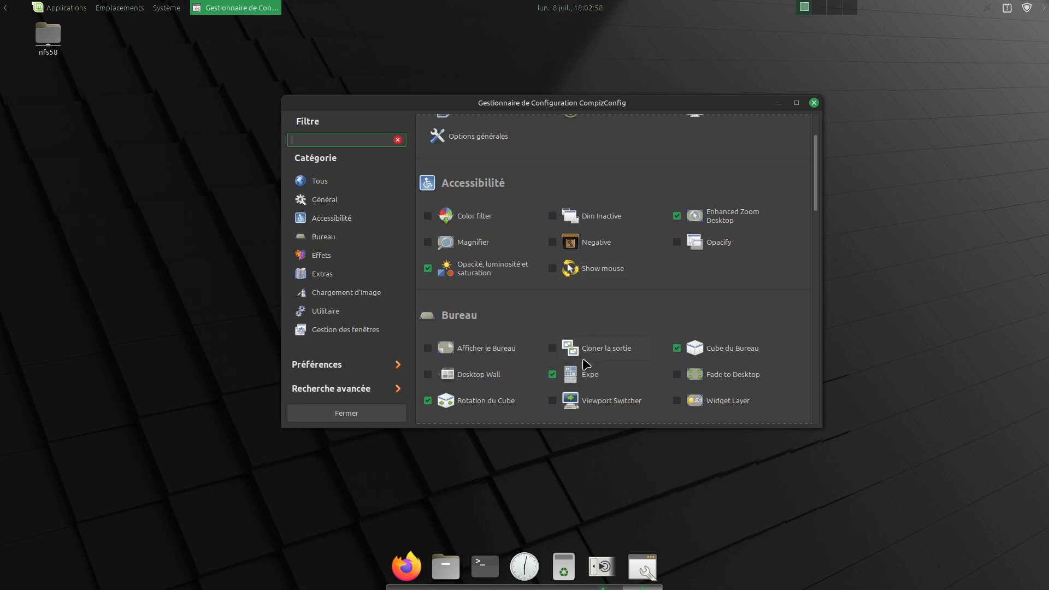
pyautogui.scroll(-3, 586, 365)
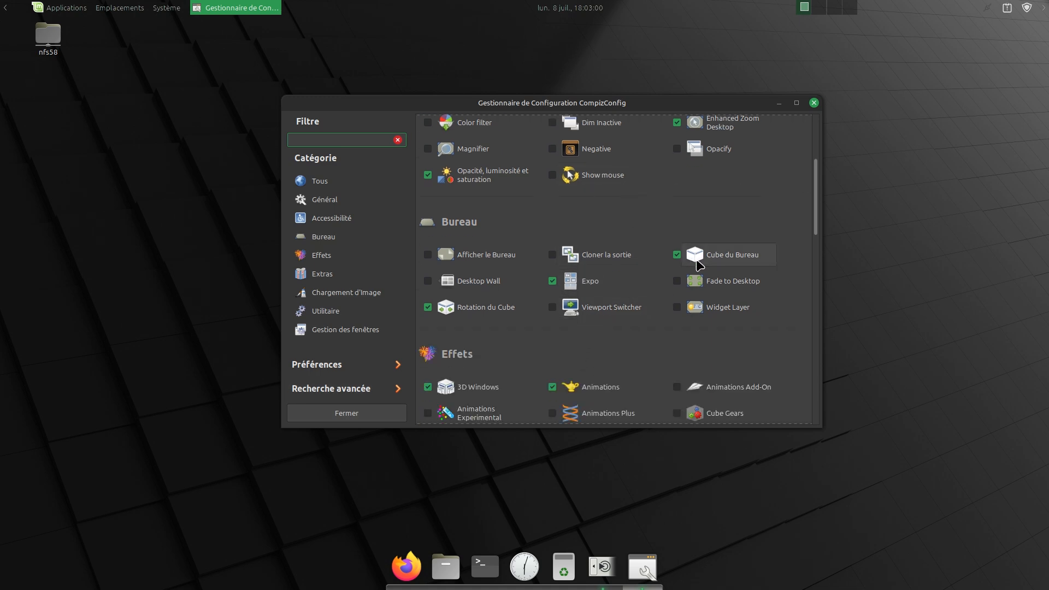
pyautogui.click(726, 264)
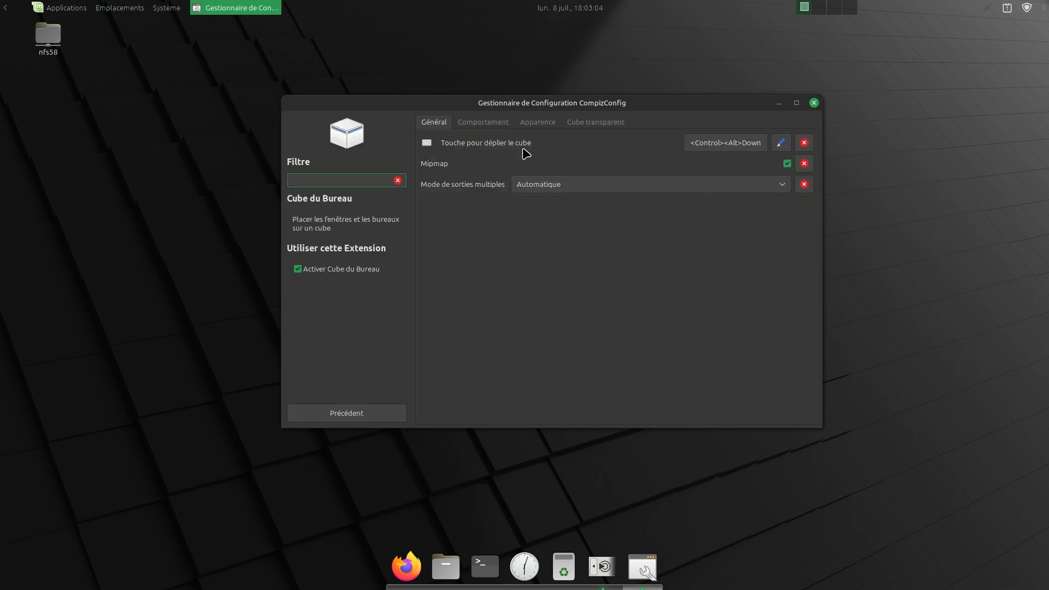
pyautogui.click(501, 125)
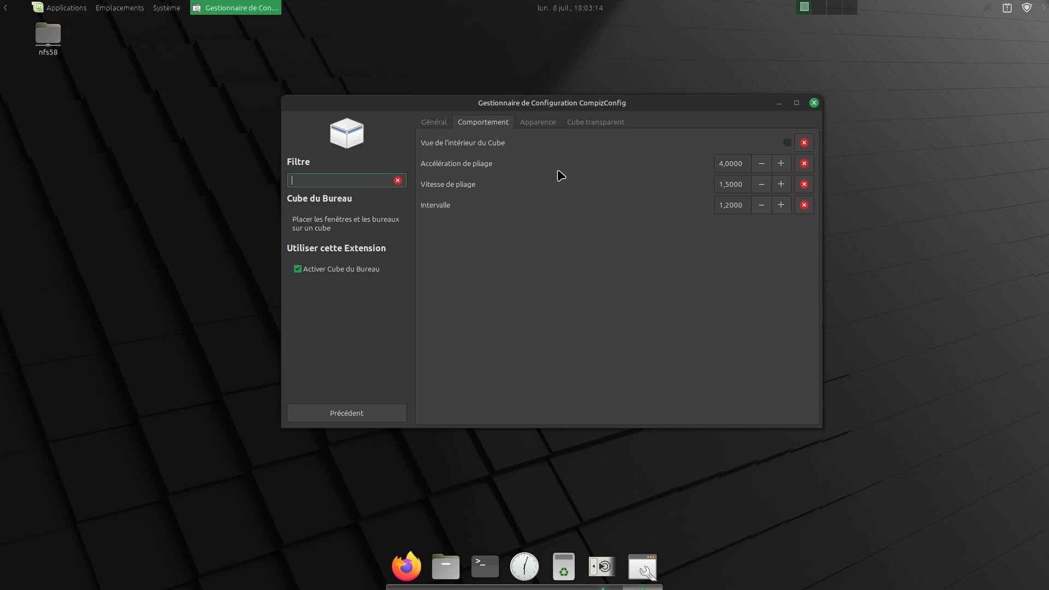
# Open the Rotation du Cube plugin, expand its cube rotation assignments, and try the assigned mouse rotation on the desktop
pyautogui.click(359, 419)
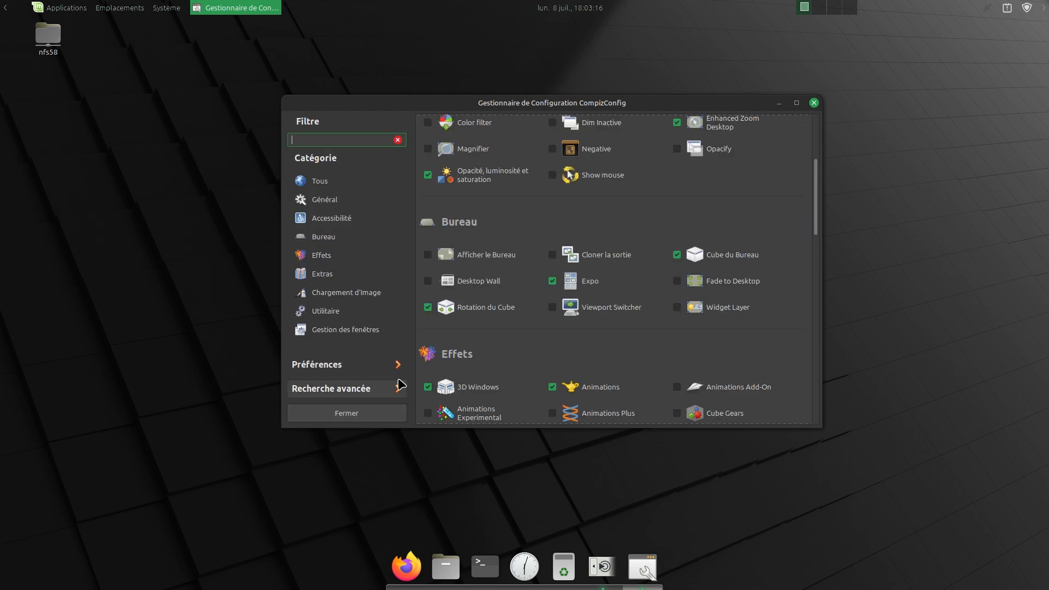
pyautogui.click(475, 309)
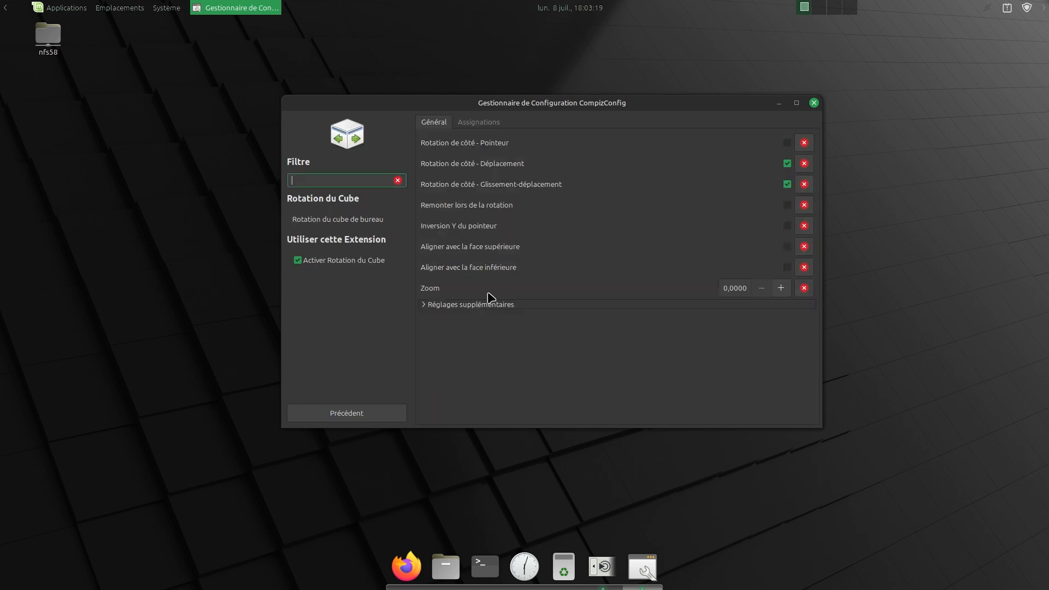
pyautogui.click(485, 124)
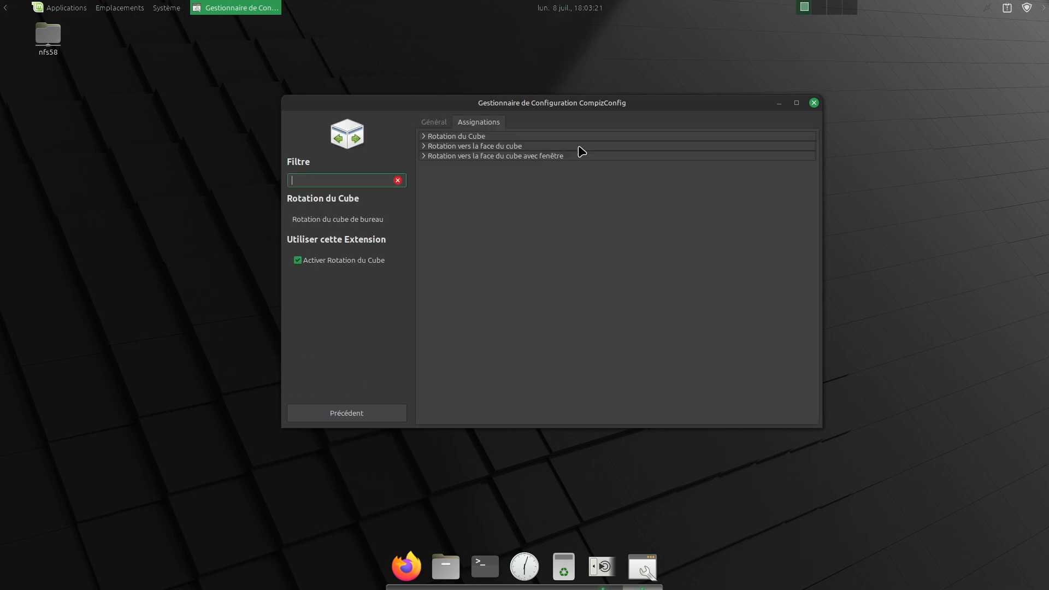
pyautogui.click(429, 138)
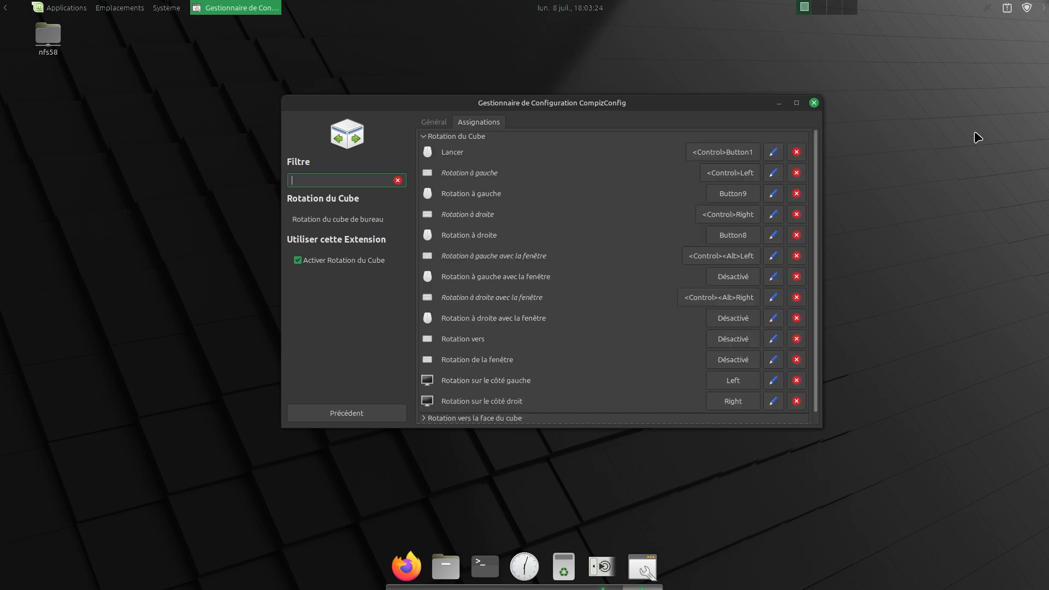
pyautogui.moveTo(929, 53); pyautogui.dragTo(797, 71)
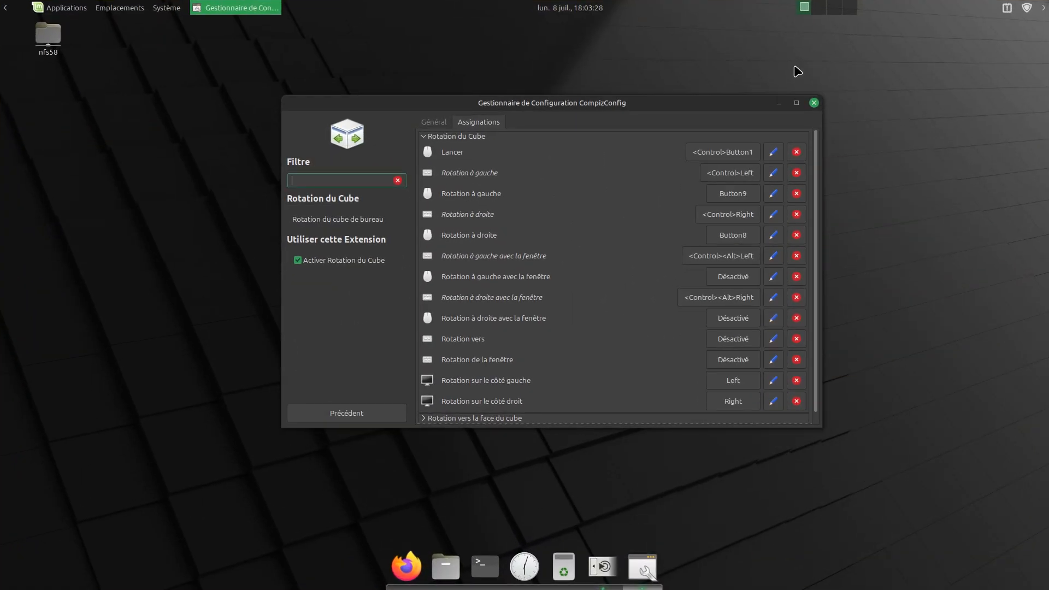
# Set the Rotation du Cube launch binding to Button2 without a modifier and try rotating the desktop cube with it
pyautogui.click(734, 151)
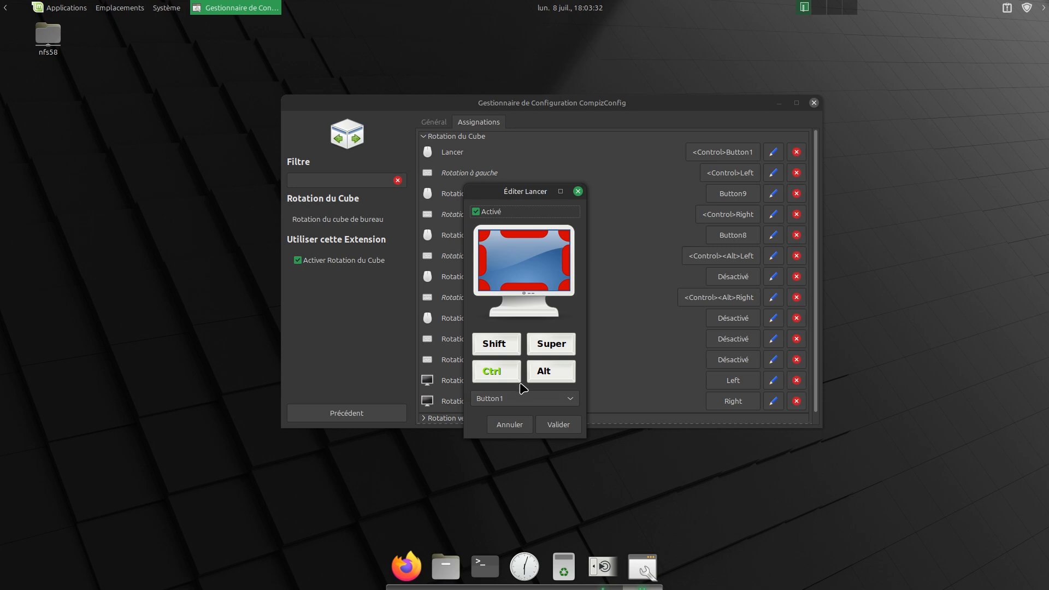
pyautogui.click(572, 403)
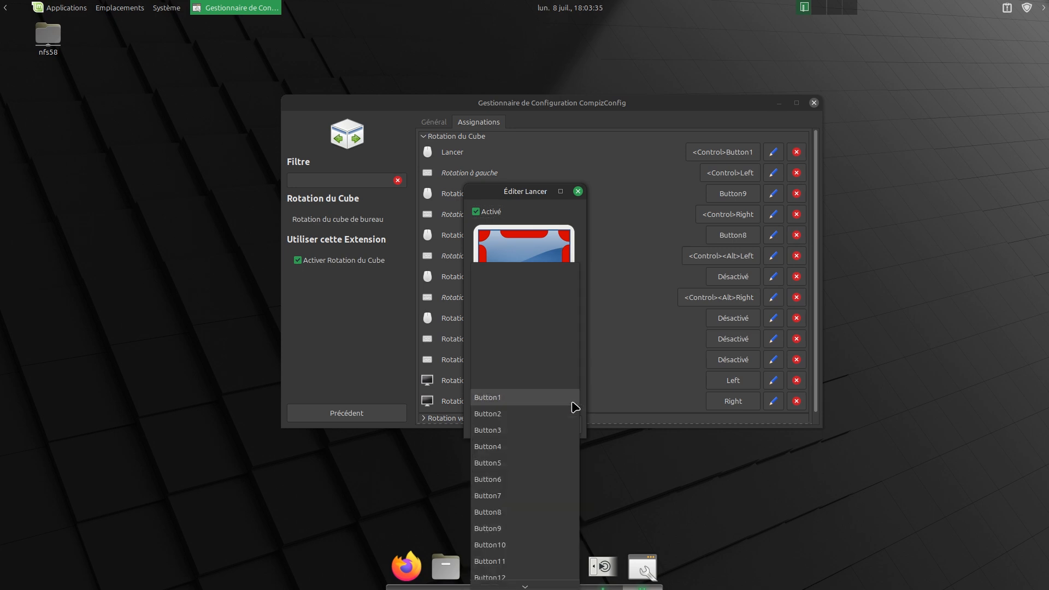
pyautogui.click(490, 414)
pyautogui.click(925, 127)
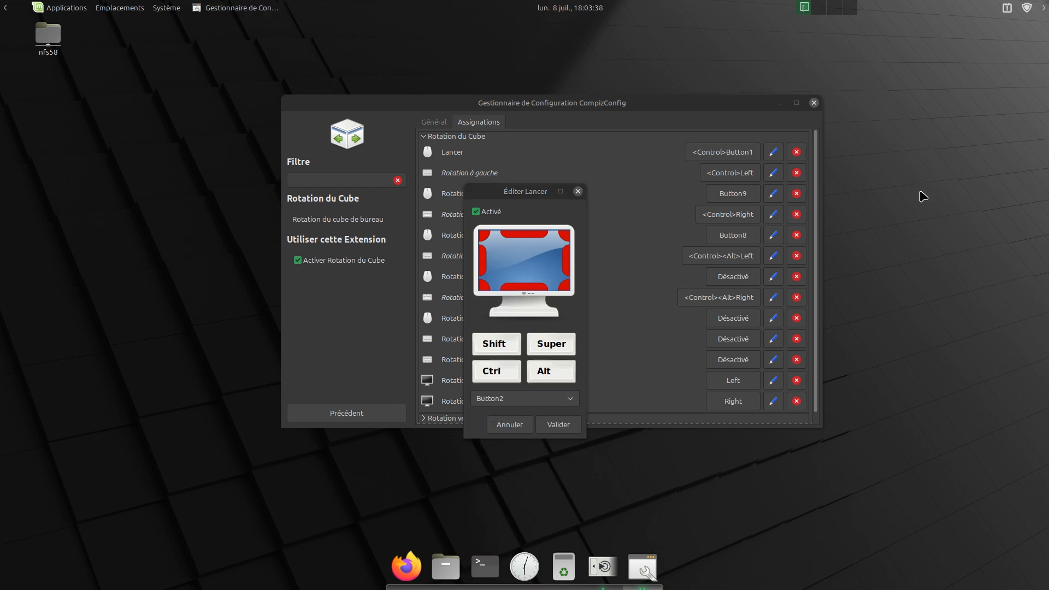
pyautogui.click(558, 425)
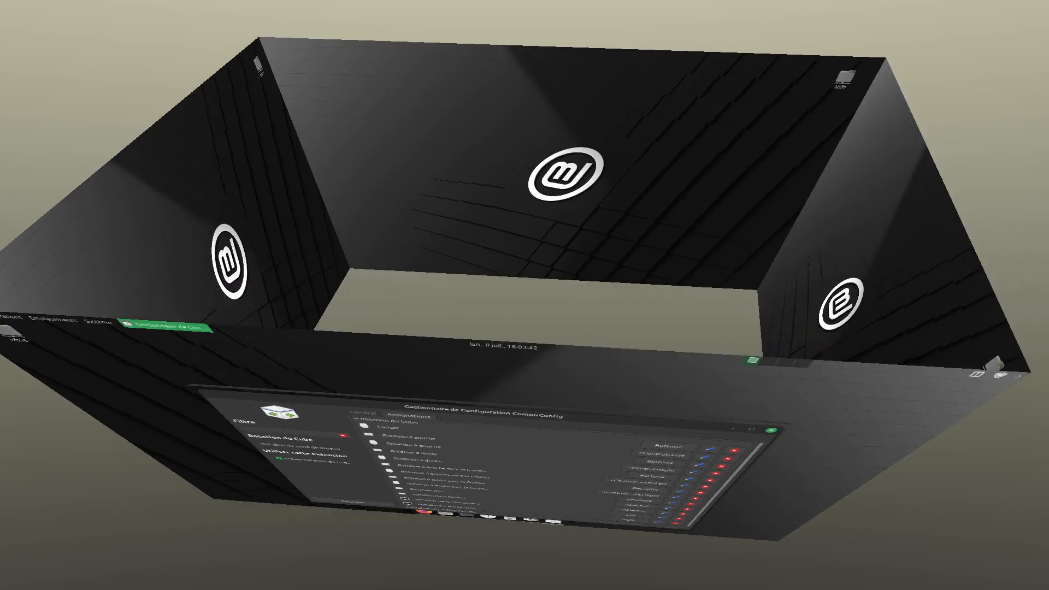
pyautogui.moveTo(525, 295); pyautogui.dragTo(525, 273)
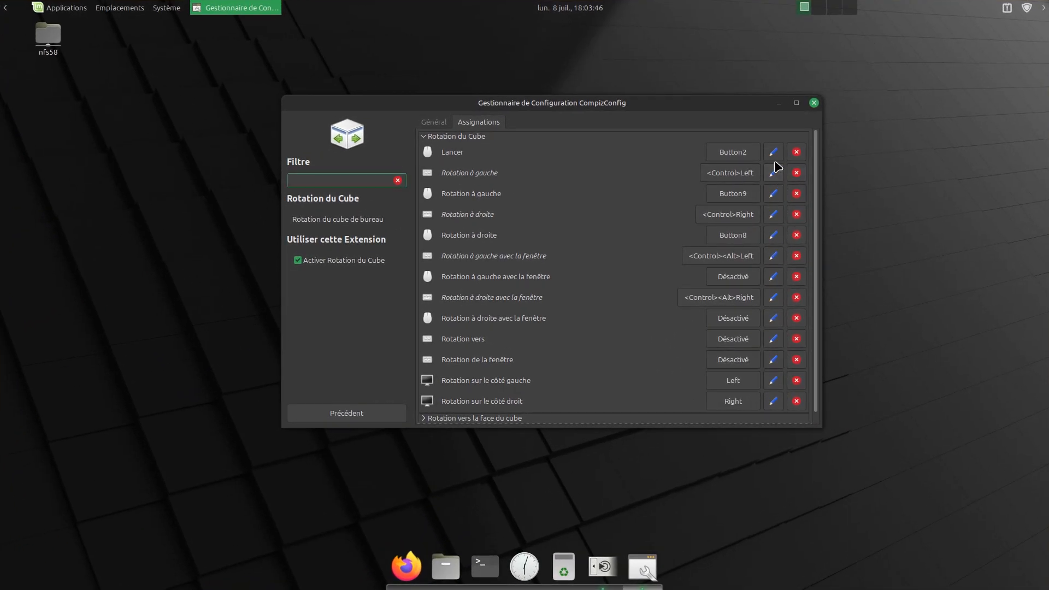
# Set the Rotation du Cube launch binding to Control+Button1 and try rotating the desktop cube with it
pyautogui.click(738, 159)
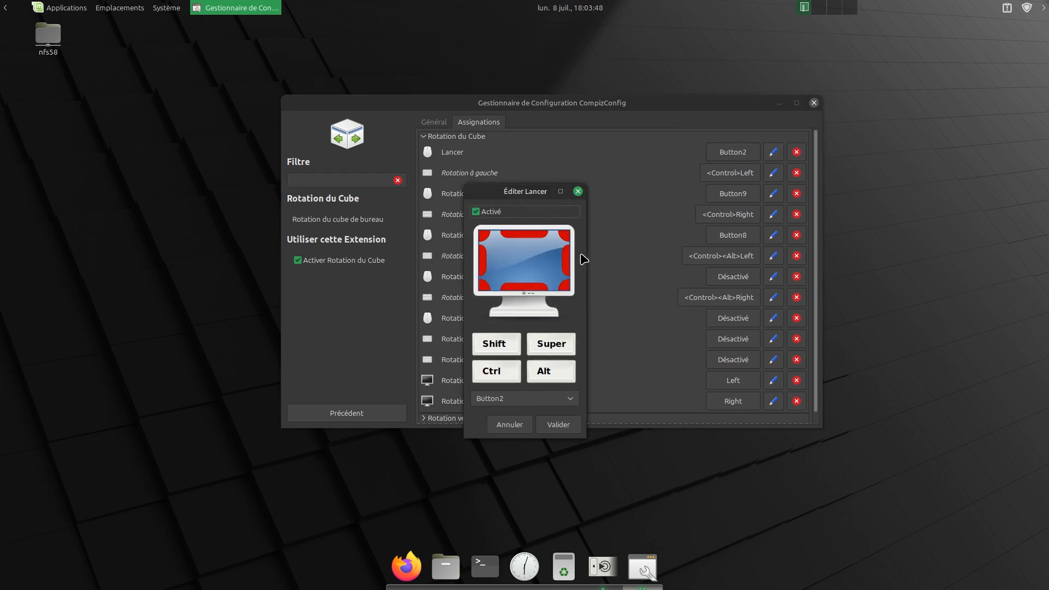
pyautogui.click(488, 376)
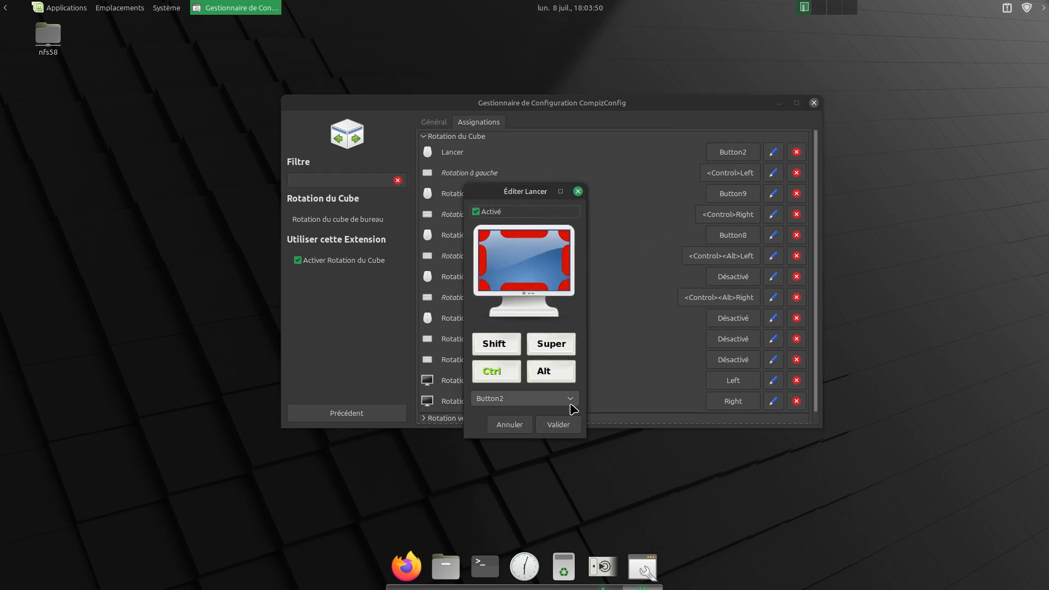
pyautogui.click(569, 401)
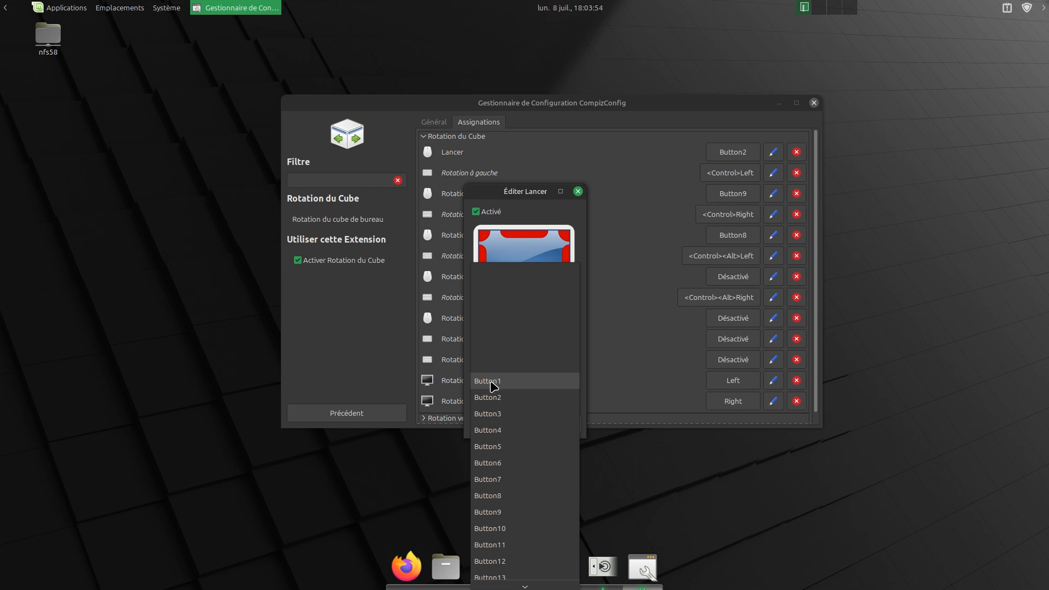
pyautogui.click(493, 385)
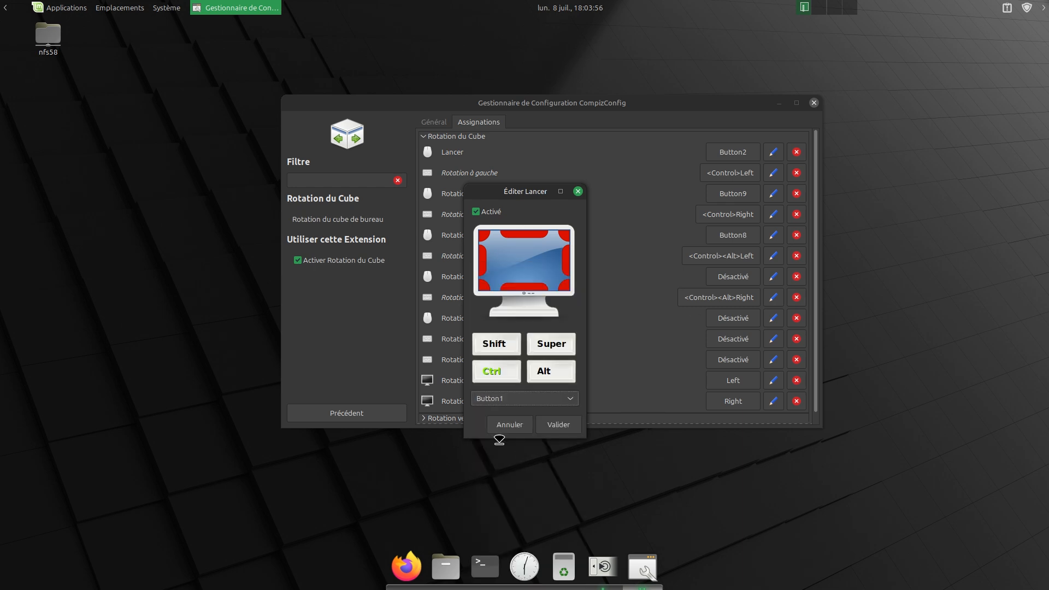
pyautogui.click(555, 426)
pyautogui.moveTo(696, 341); pyautogui.dragTo(787, 393)
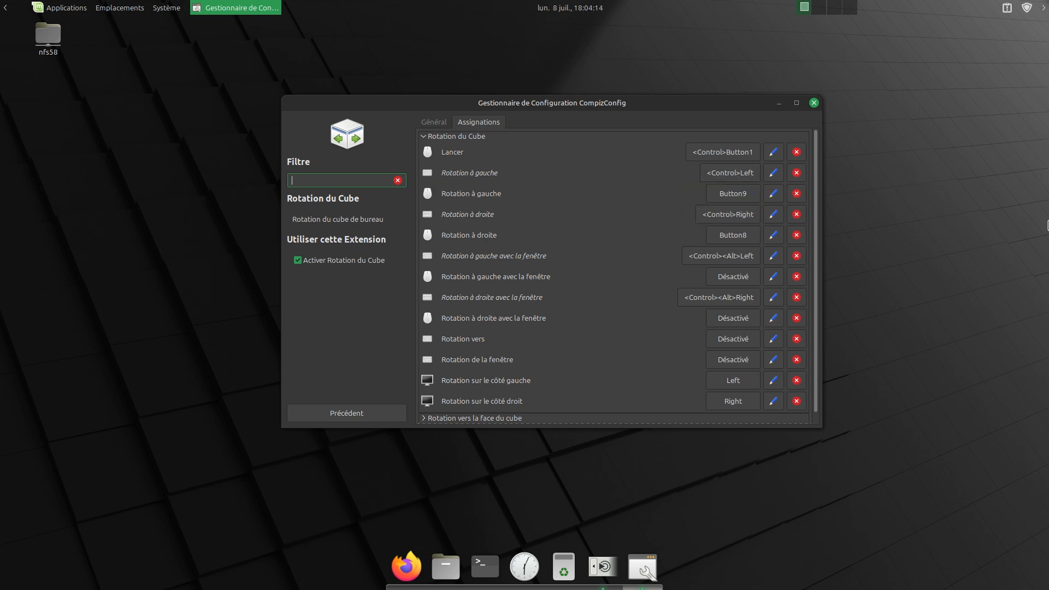
# Try rotating the desktop cube right and left through the workspaces with the assigned keyboard bindings
pyautogui.hotkey('ctrl', 'Right')
pyautogui.hotkey('ctrl', 'Left')
pyautogui.hotkey('ctrl', 'Right')
pyautogui.hotkey('ctrl', 'Right')
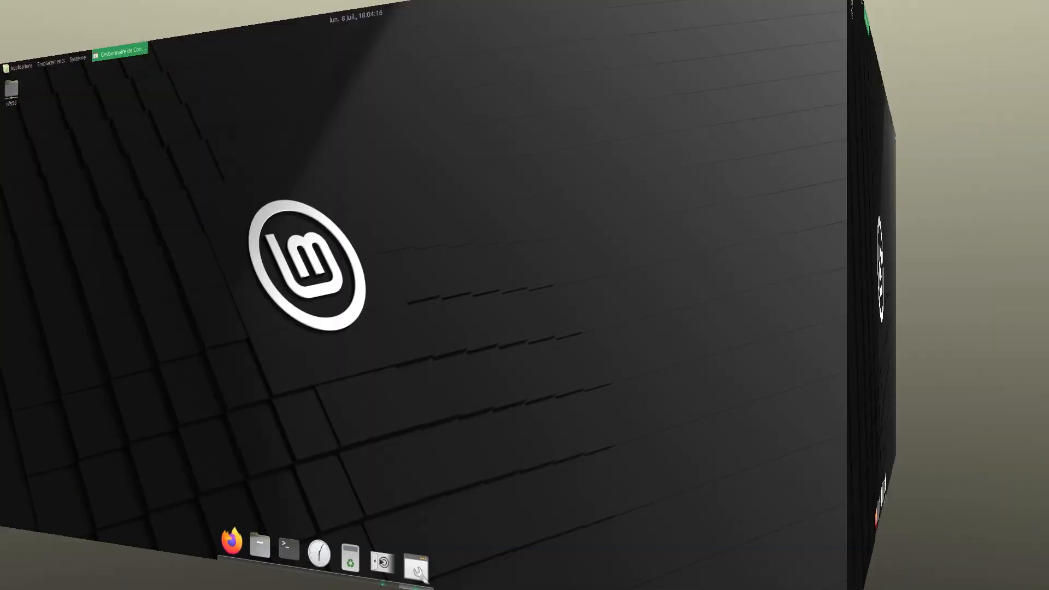
pyautogui.hotkey('ctrl', 'Right')
pyautogui.hotkey('ctrl', 'Right')
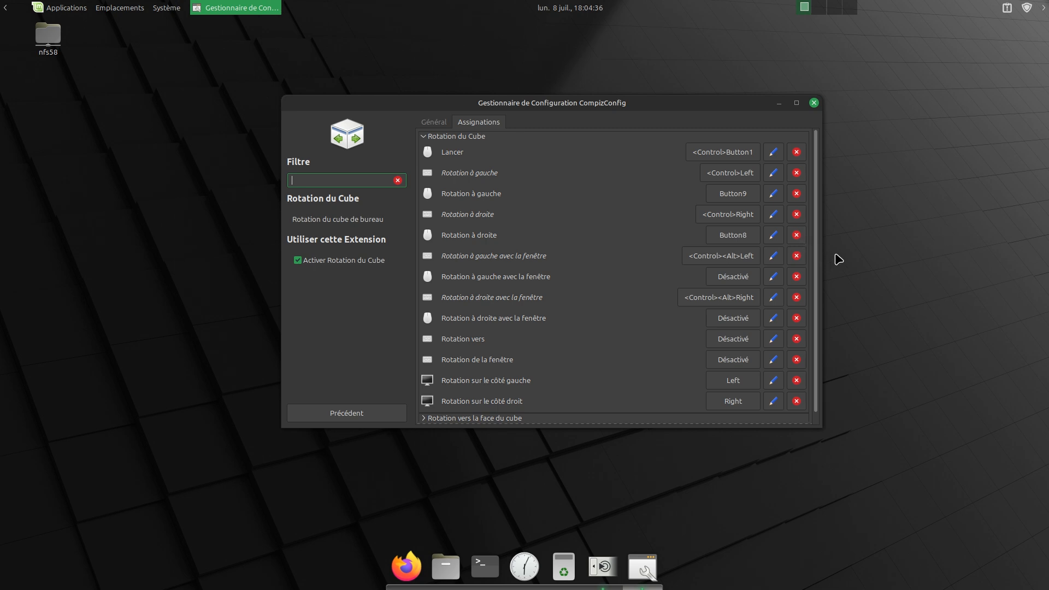
pyautogui.hotkey('ctrl', 'Right')
pyautogui.hotkey('ctrl', 'Left')
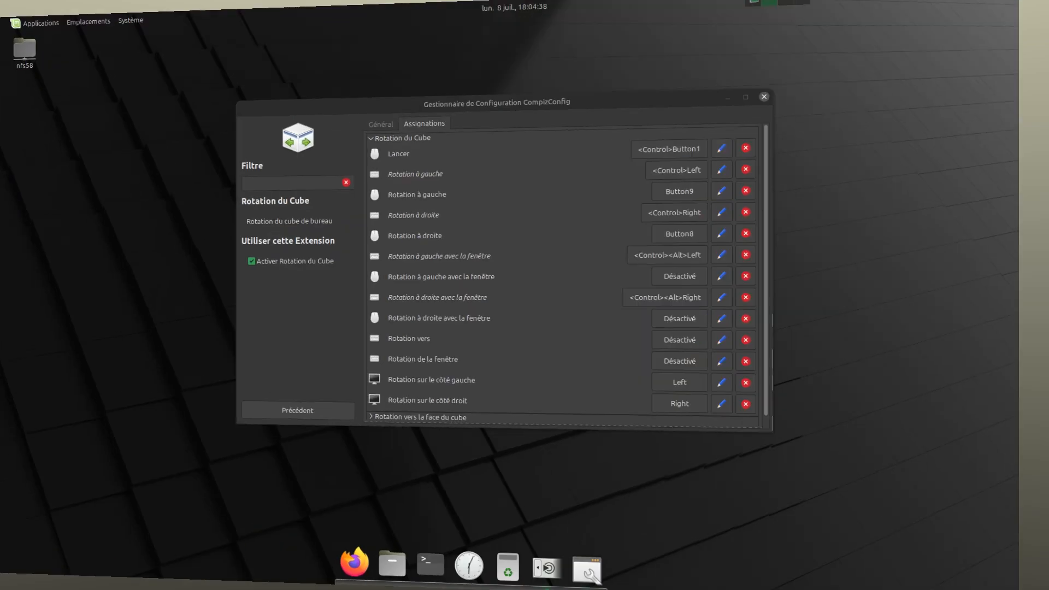
# Try rotating the desktop cube through all the workspaces and back to the first, and look over the remaining rotation assignments
pyautogui.hotkey('ctrl', 'Right')
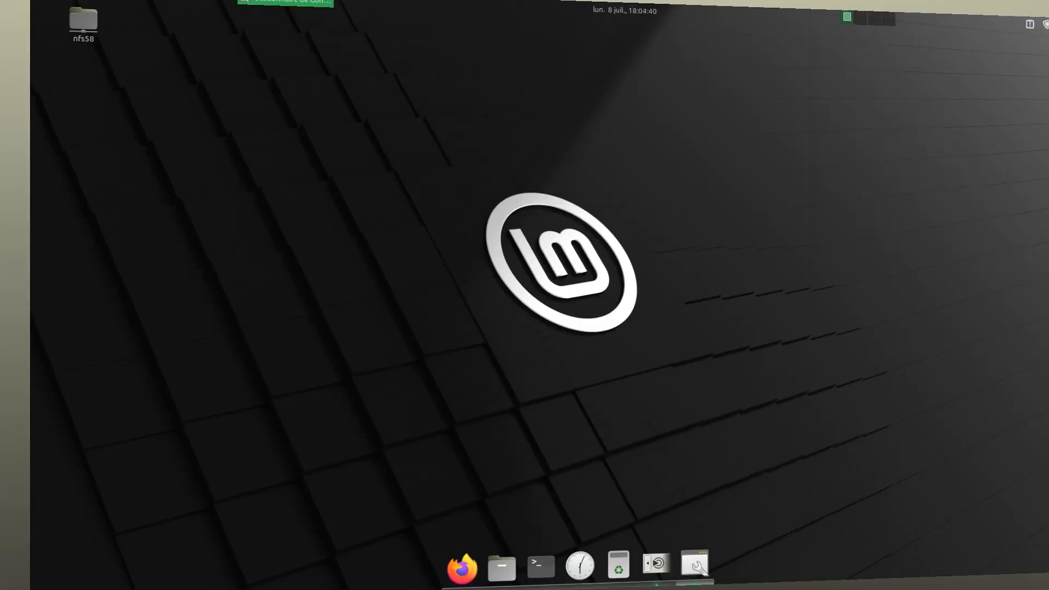
pyautogui.hotkey('ctrl', 'Left')
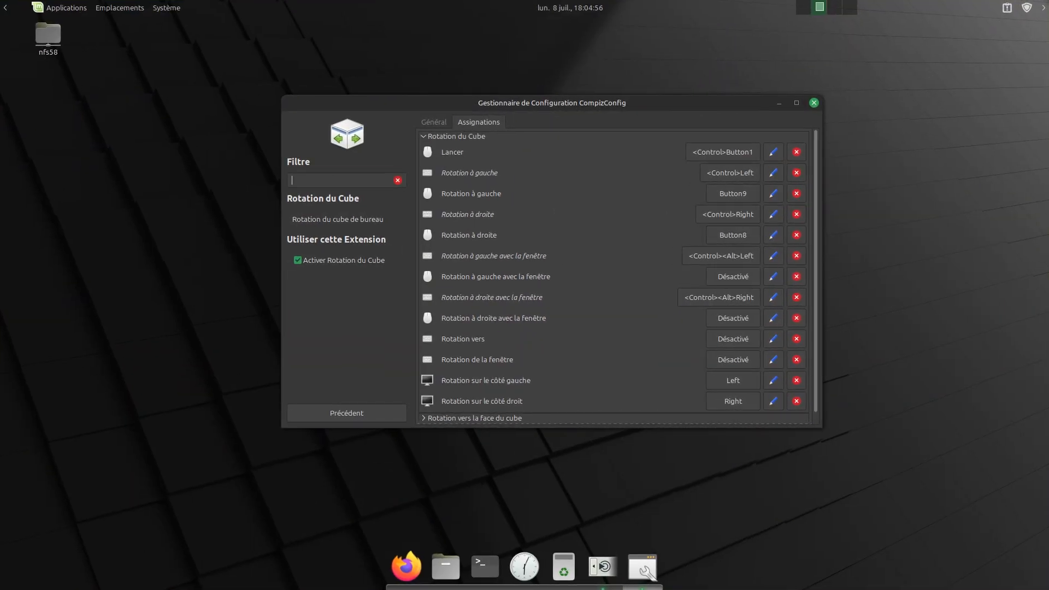
pyautogui.moveTo(1048, 330)
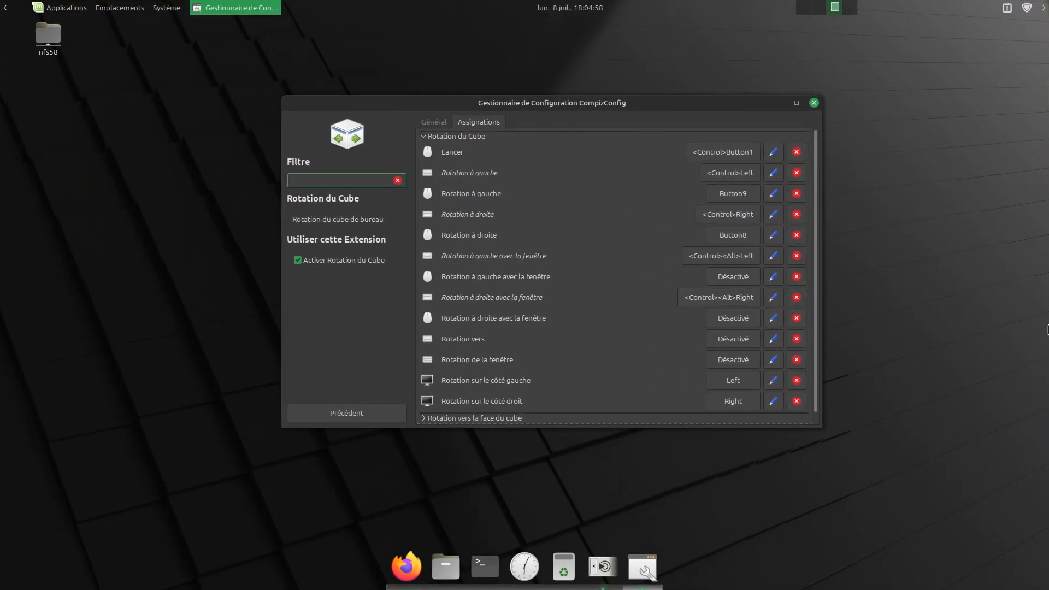
pyautogui.hotkey('ctrl', 'Right')
pyautogui.hotkey('ctrl', 'Right')
pyautogui.scroll(-1, 547, 320)
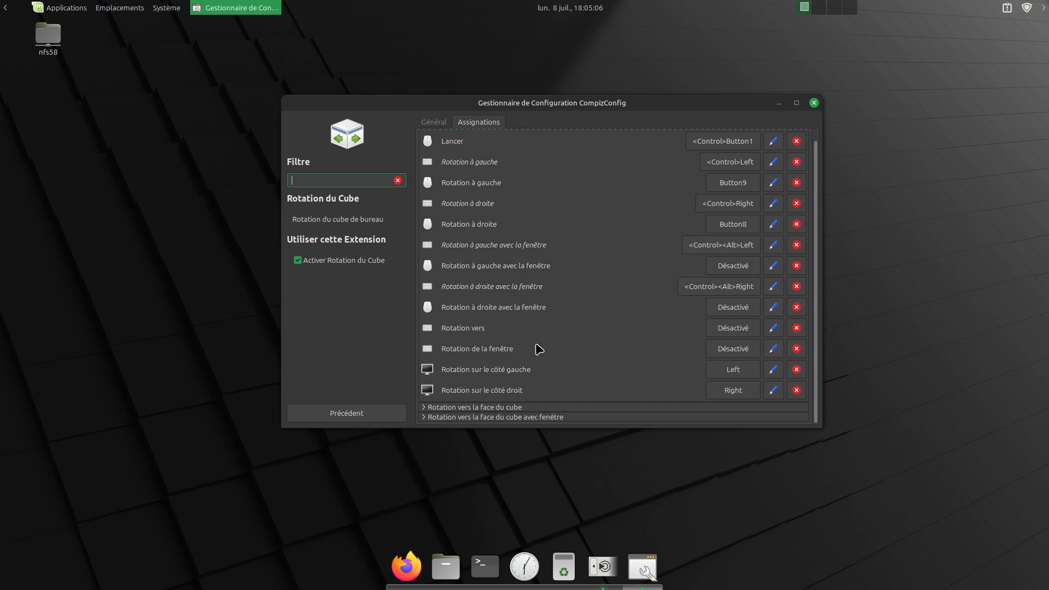
pyautogui.scroll(1, 587, 247)
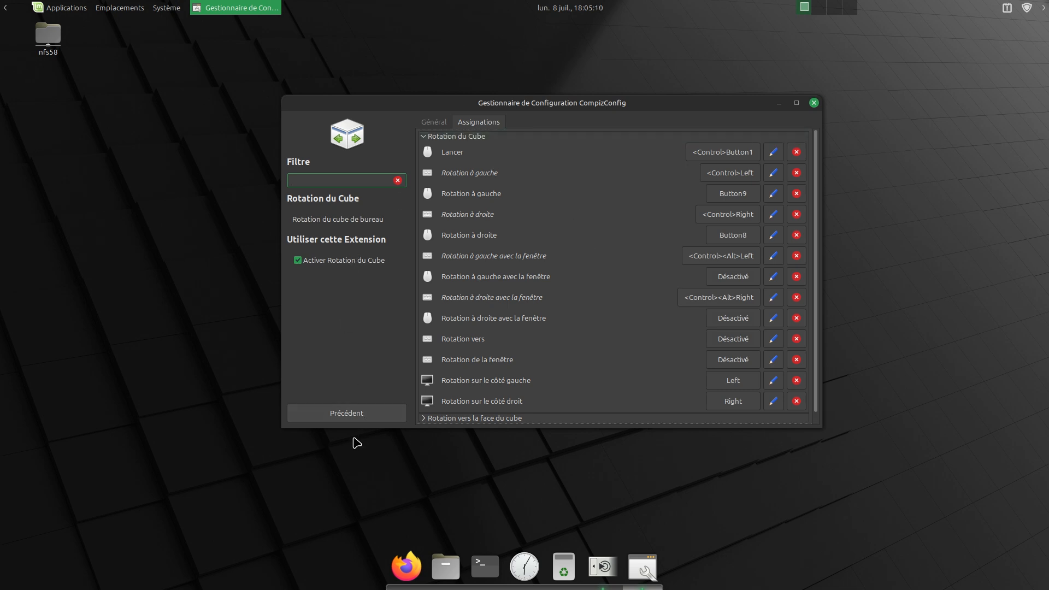
# Go back to the plugin list, open the Cube du Bureau plugin and show its Comportement settings
pyautogui.click(367, 418)
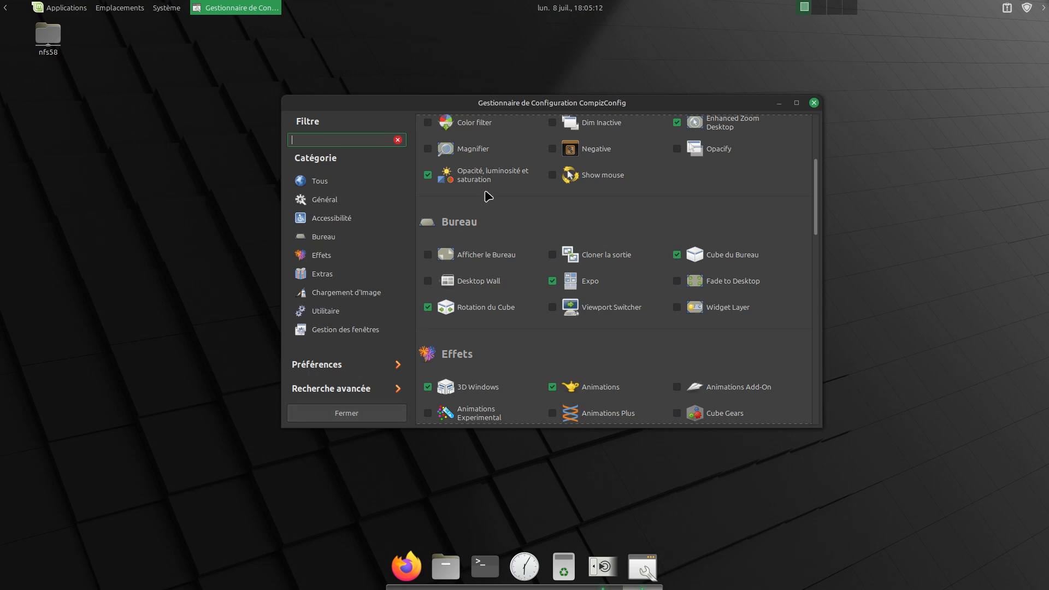
pyautogui.click(731, 260)
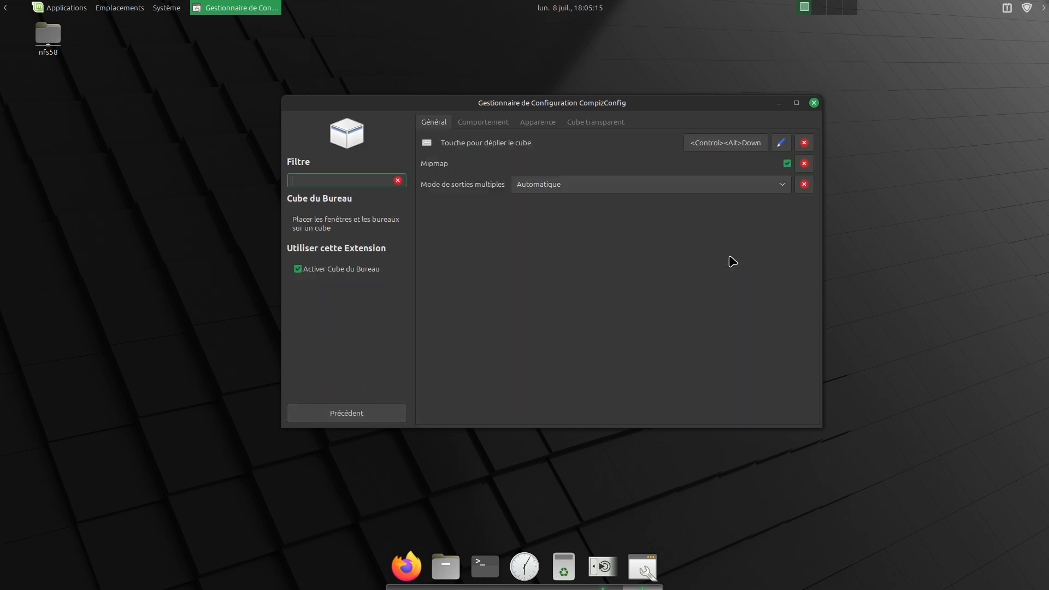
pyautogui.click(487, 123)
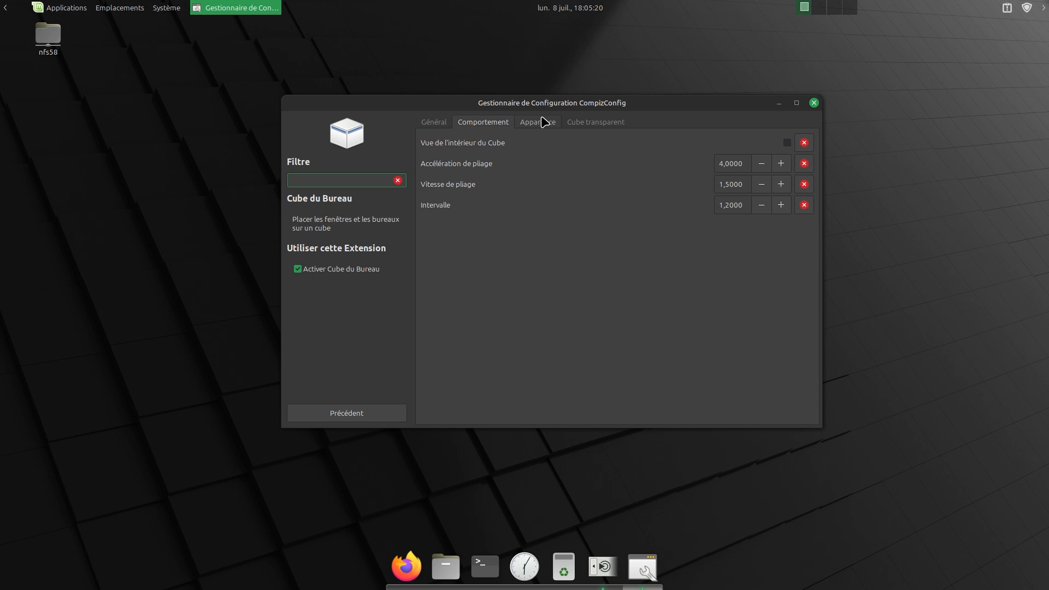
# Try Vue de l'intérieur du Cube by enabling it and rotating the desktop cube, and disable the option again
pyautogui.click(787, 142)
pyautogui.moveTo(938, 106); pyautogui.dragTo(880, 92)
pyautogui.moveTo(688, 78); pyautogui.dragTo(680, 77)
pyautogui.click(786, 145)
# Show the cube's Apparence settings with the Skydome options expanded, and rotate the desktop cube to view the skydome
pyautogui.click(541, 122)
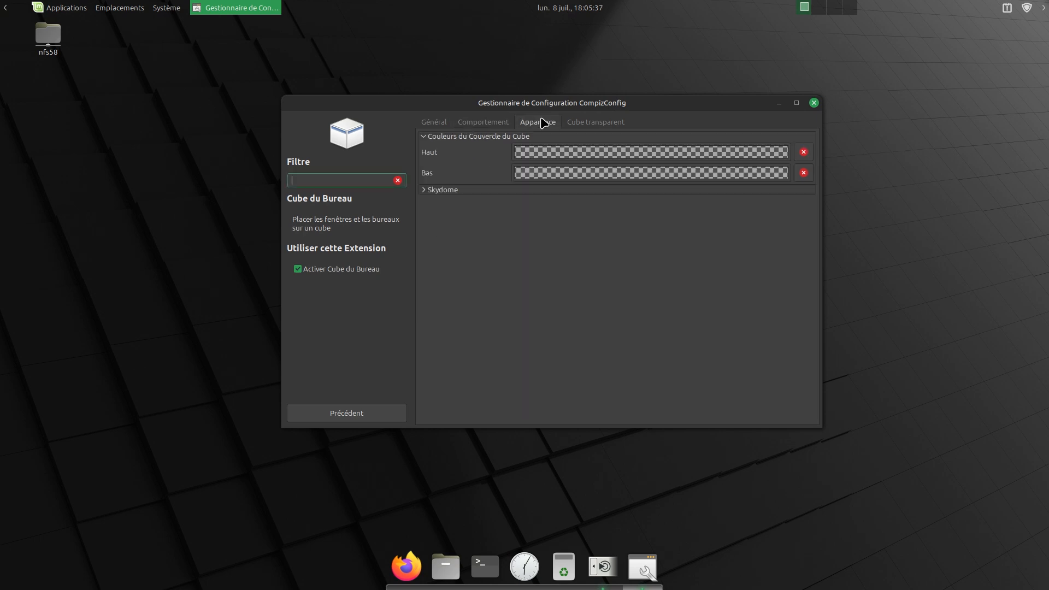
pyautogui.click(426, 190)
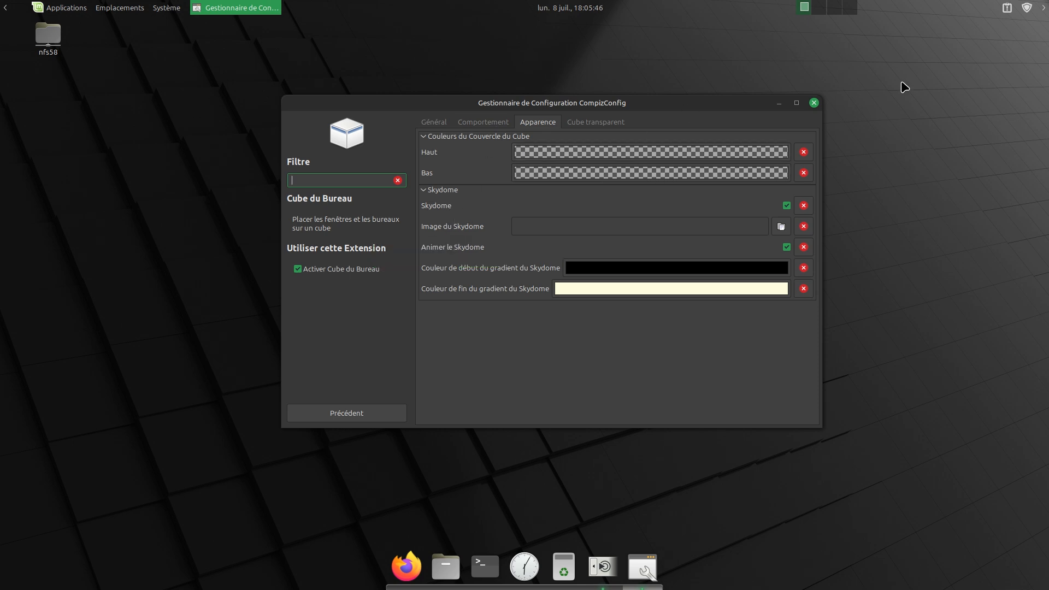
pyautogui.moveTo(905, 88); pyautogui.dragTo(896, 110)
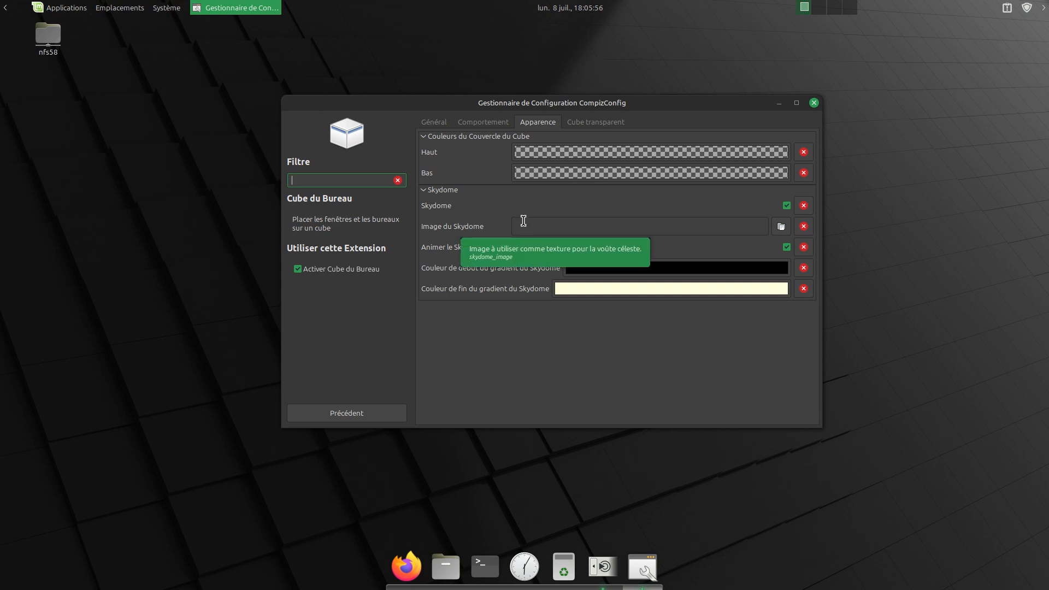
# Set the cube cap's Haut colour to custom #BF4040 at full transparency and rotate the desktop cube to check it
pyautogui.click(590, 153)
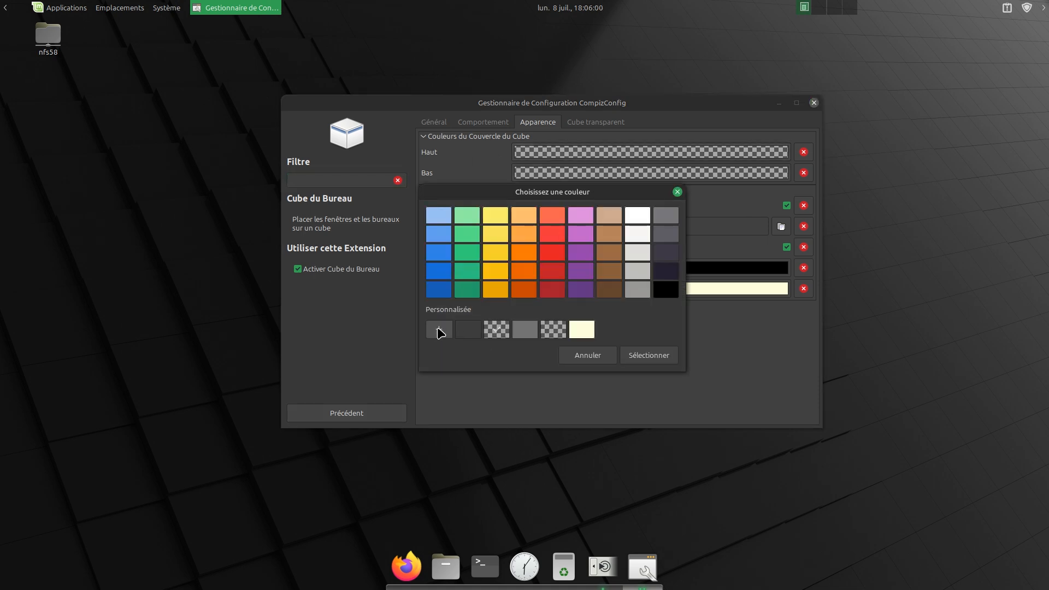
pyautogui.click(440, 331)
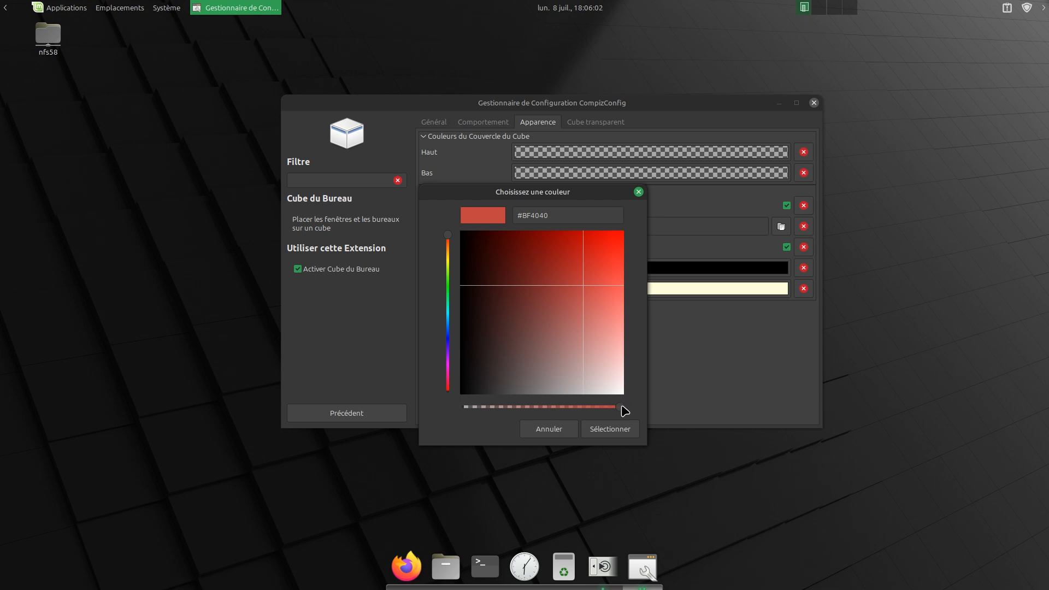
pyautogui.moveTo(623, 409); pyautogui.dragTo(465, 409)
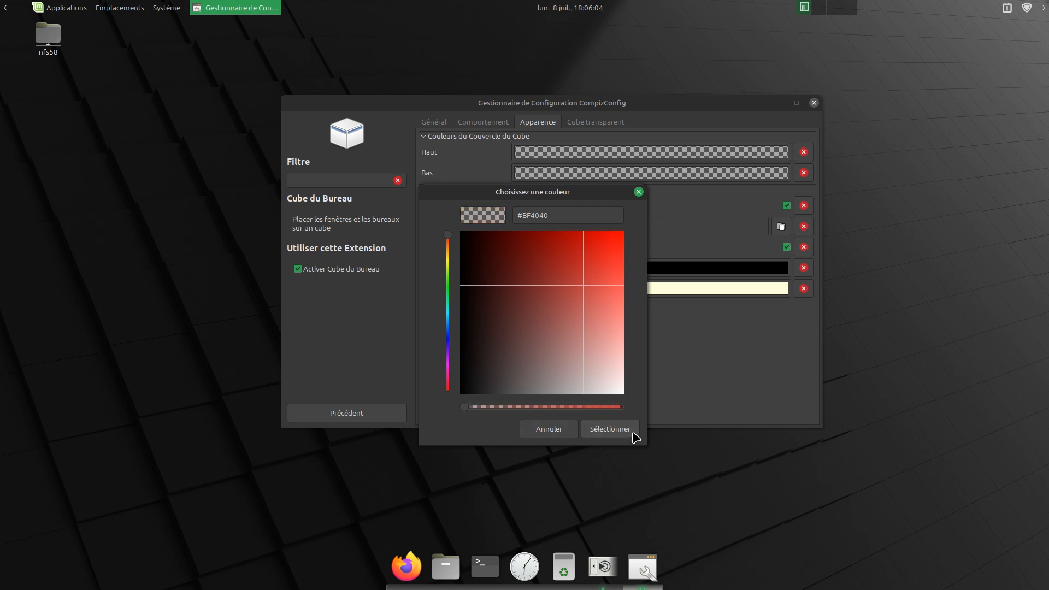
pyautogui.click(620, 432)
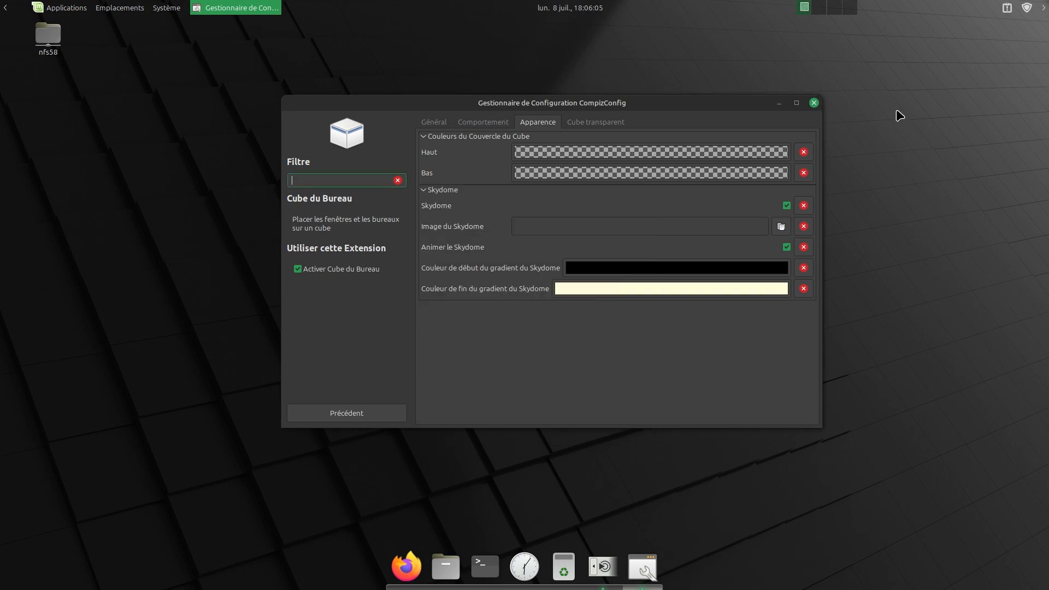
pyautogui.click(932, 89)
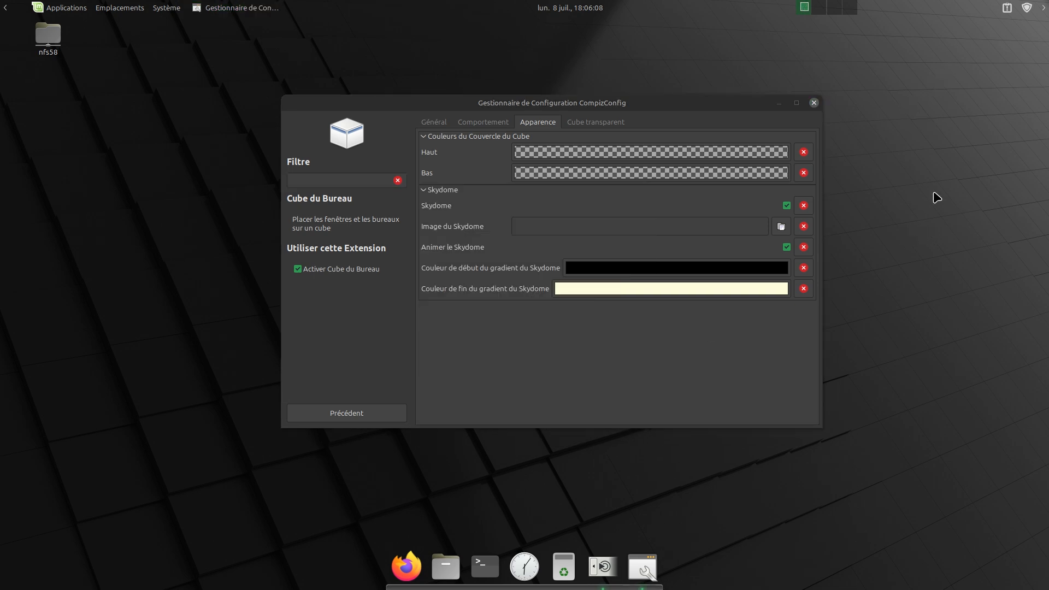
pyautogui.moveTo(935, 198); pyautogui.dragTo(812, 130)
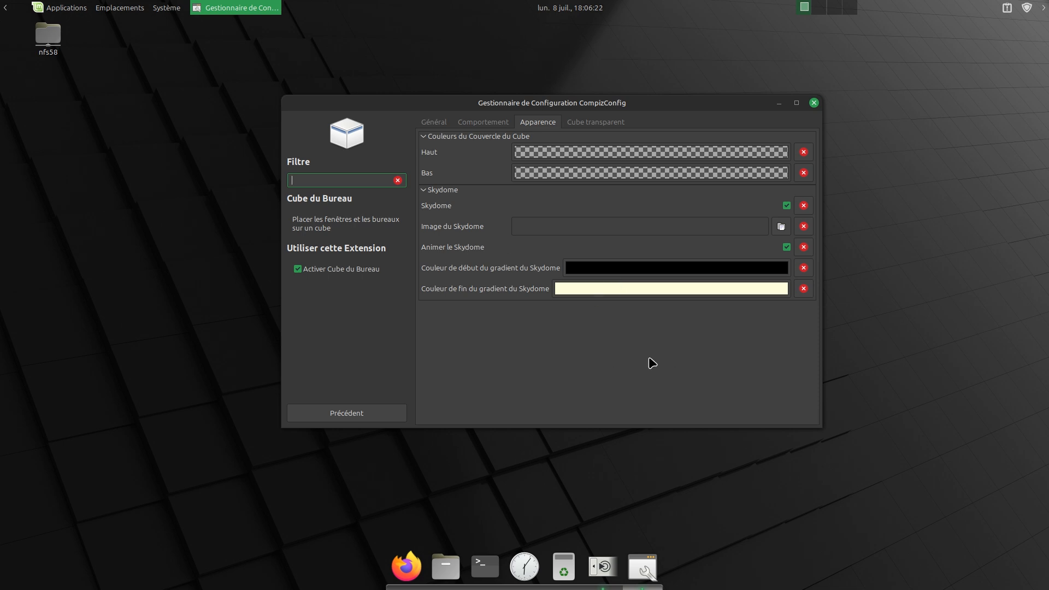
# Set the transparent cube's Opacité pendant la rotation to 50 and try it by rotating the cube with the mouse
pyautogui.click(608, 126)
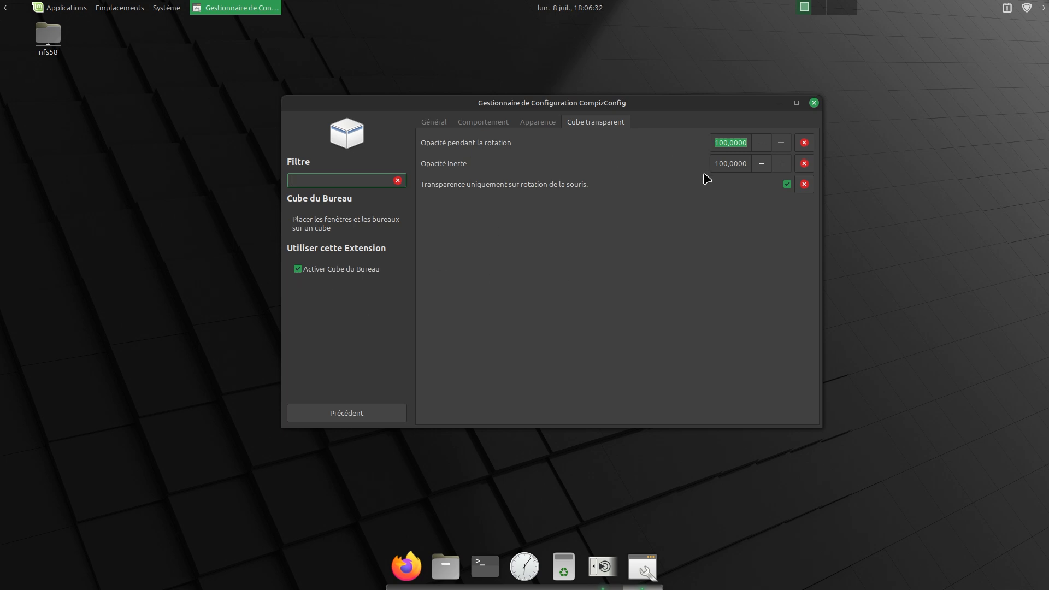
pyautogui.click(765, 145)
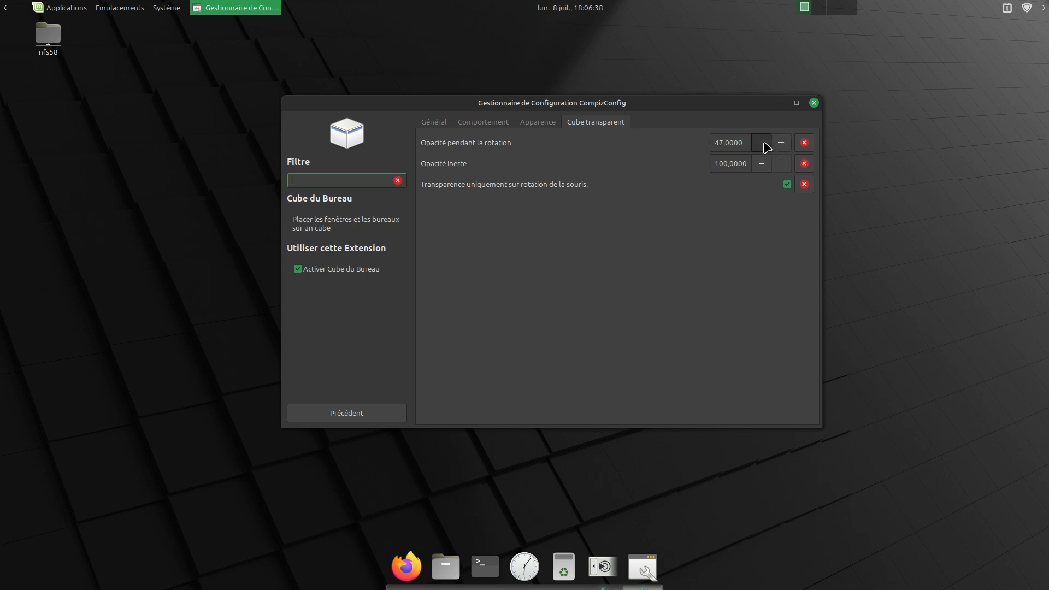
pyautogui.moveTo(765, 145); pyautogui.dragTo(865, 117)
pyautogui.moveTo(916, 89); pyautogui.dragTo(791, 122)
pyautogui.click(782, 143)
pyautogui.click(767, 147)
pyautogui.moveTo(951, 99); pyautogui.dragTo(879, 150)
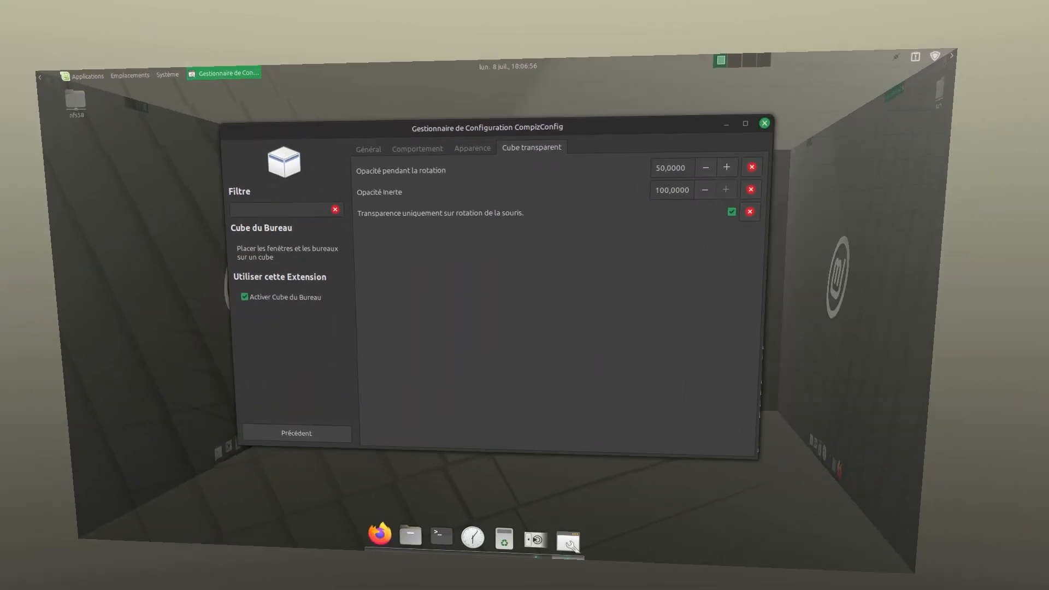
# Compare the cube's transparency by rotating it through the workspaces with the keyboard and again with the mouse
pyautogui.hotkey('ctrl', 'alt', 'Right')
pyautogui.hotkey('ctrl', 'alt', 'Right')
pyautogui.hotkey('ctrl', 'alt', 'Right')
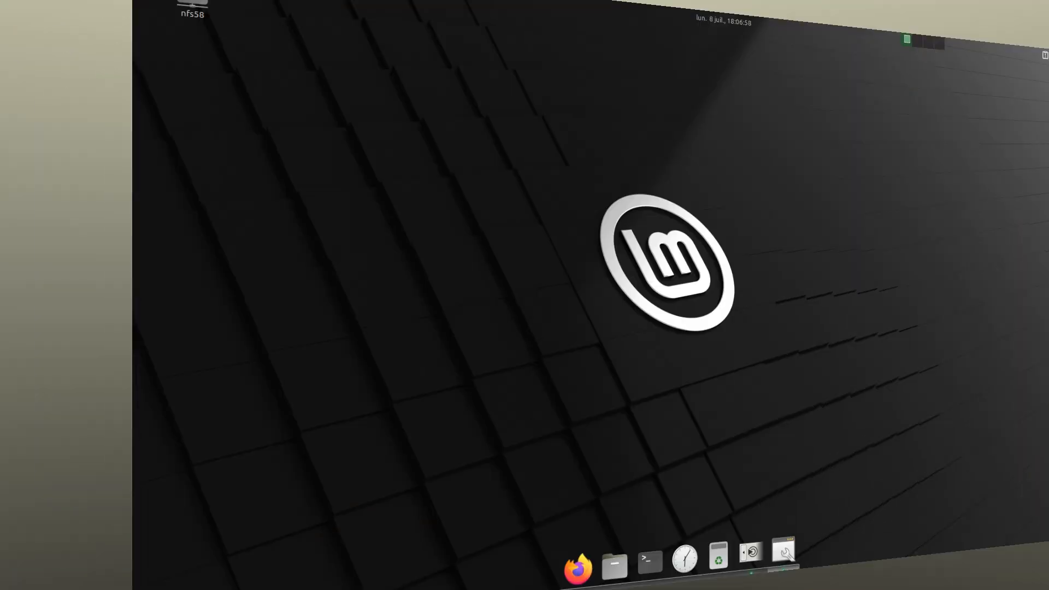
pyautogui.hotkey('ctrl', 'alt', 'Right')
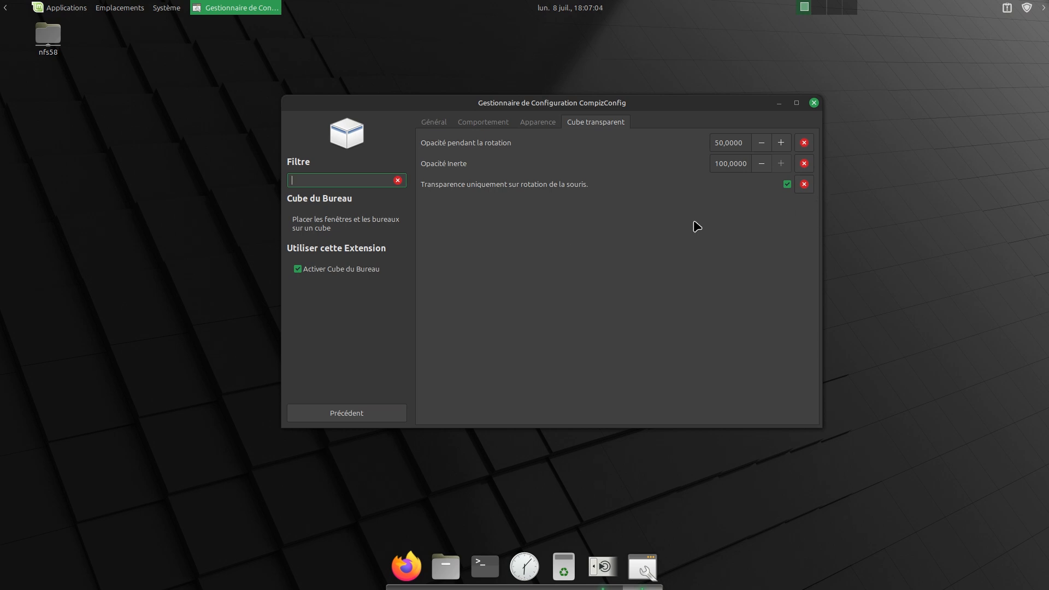
pyautogui.moveTo(898, 81); pyautogui.dragTo(787, 248)
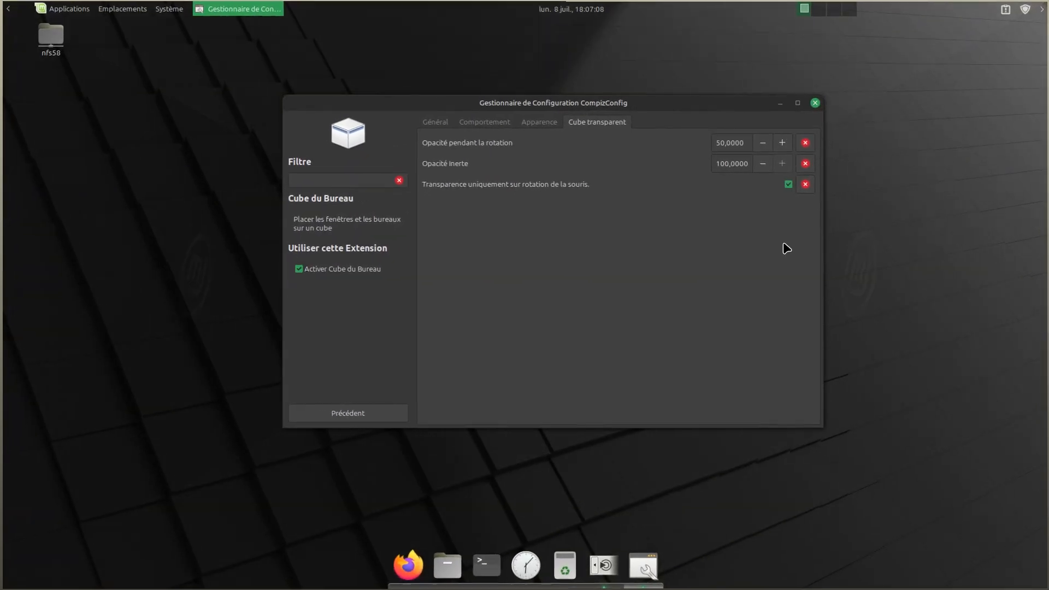
# Try disabling Transparence uniquement sur rotation de la souris and lowering Opacité Inerte, and restore both settings
pyautogui.click(786, 186)
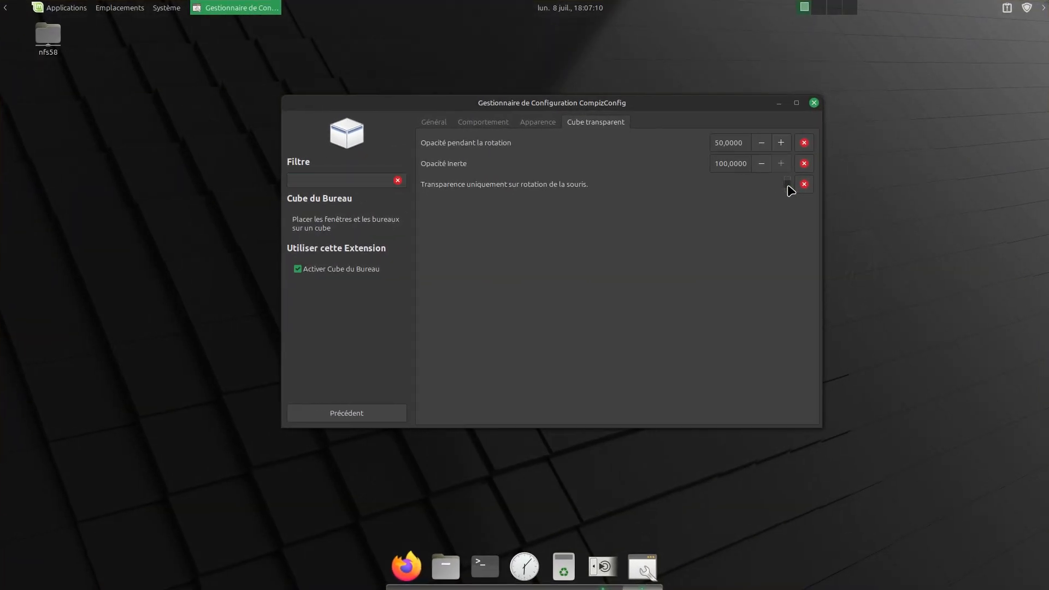
pyautogui.click(761, 164)
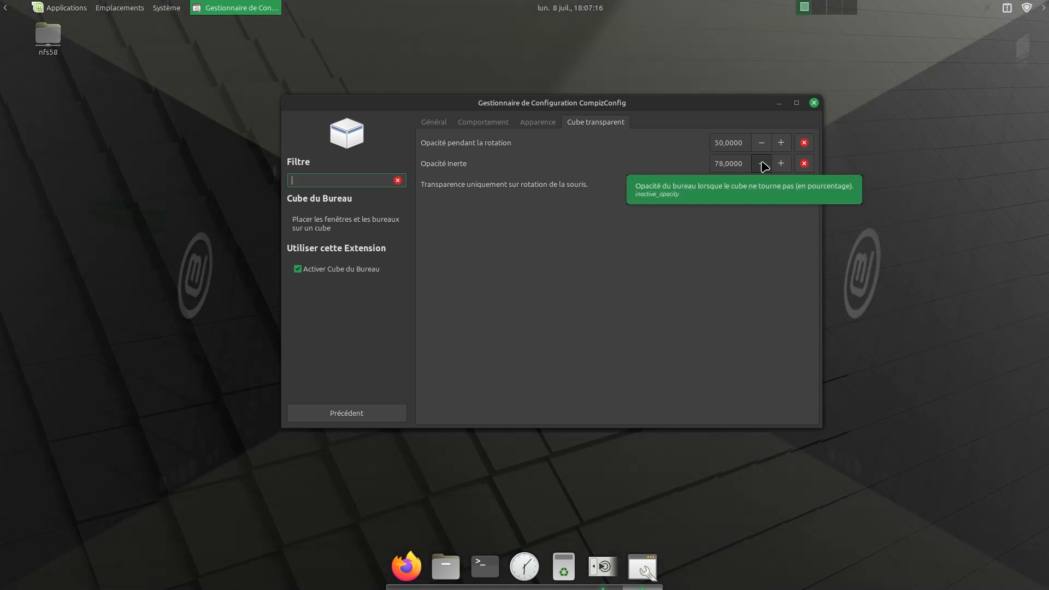
pyautogui.click(763, 165)
pyautogui.click(804, 163)
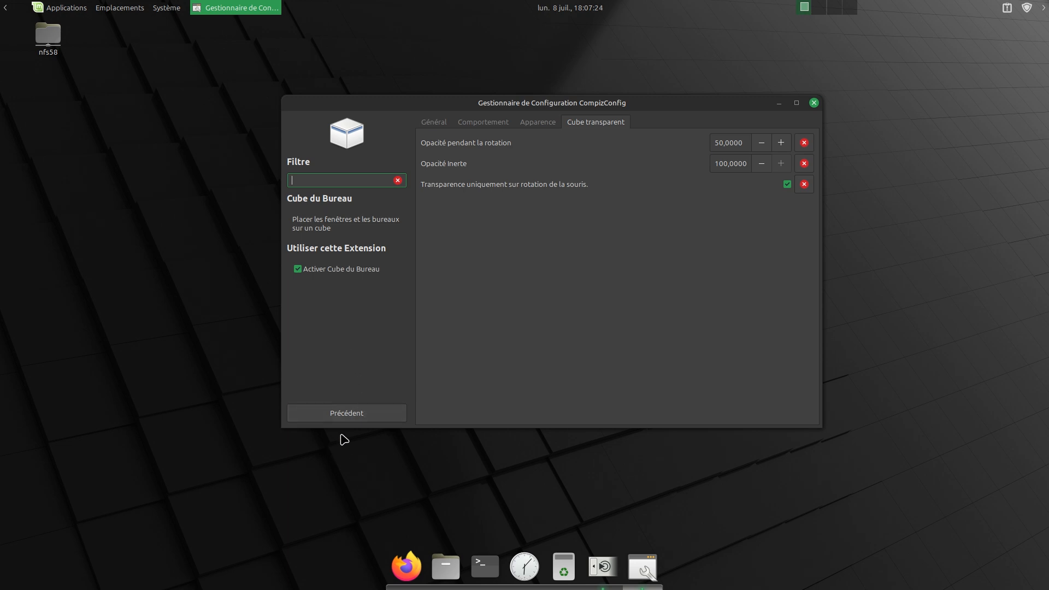
# Open the Expo plugin and try its workspace overview, moving the selection to the last workspace and back before reopening the first
pyautogui.click(353, 417)
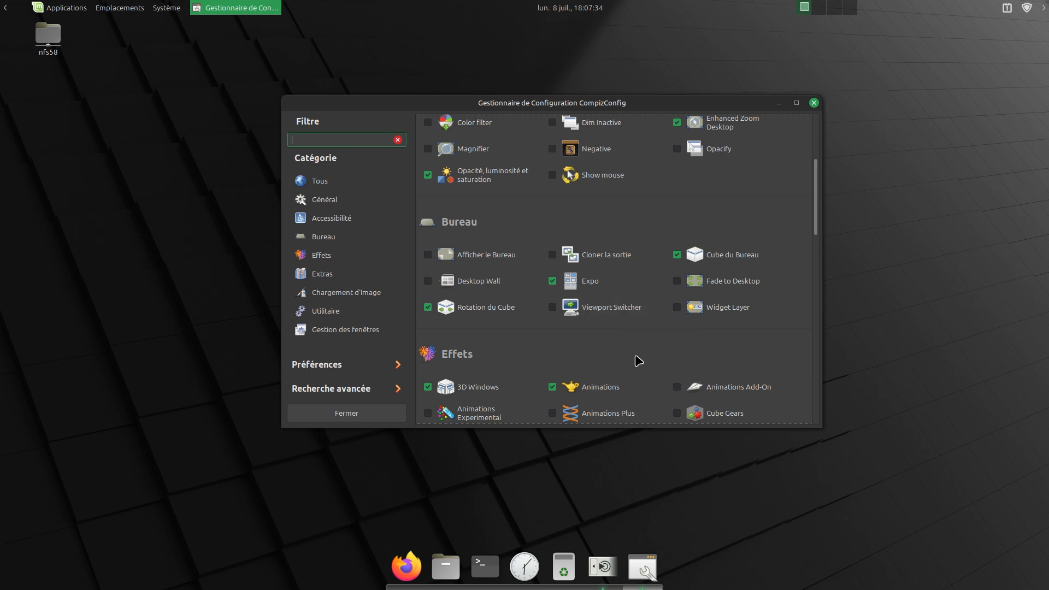
pyautogui.click(594, 284)
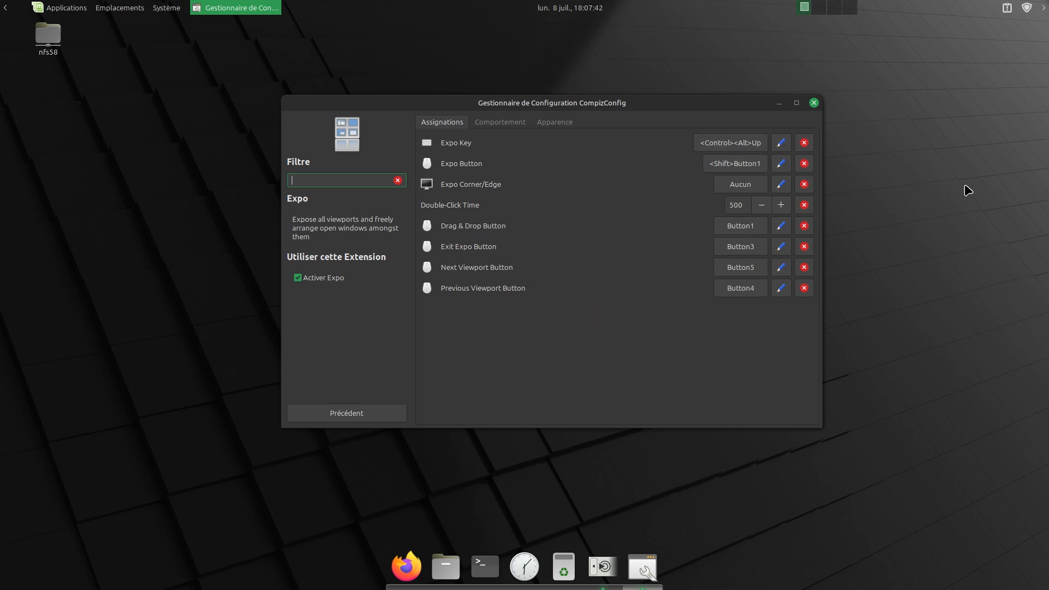
pyautogui.hotkey('ctrl', 'alt', 'Up')
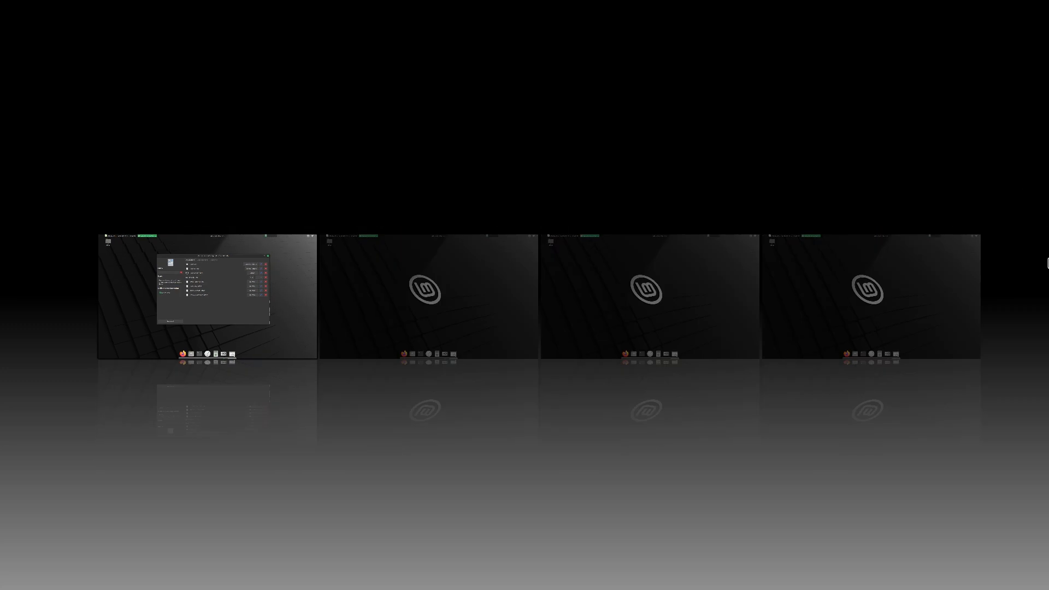
pyautogui.press('Right')
pyautogui.press('Right')
pyautogui.press('Right')
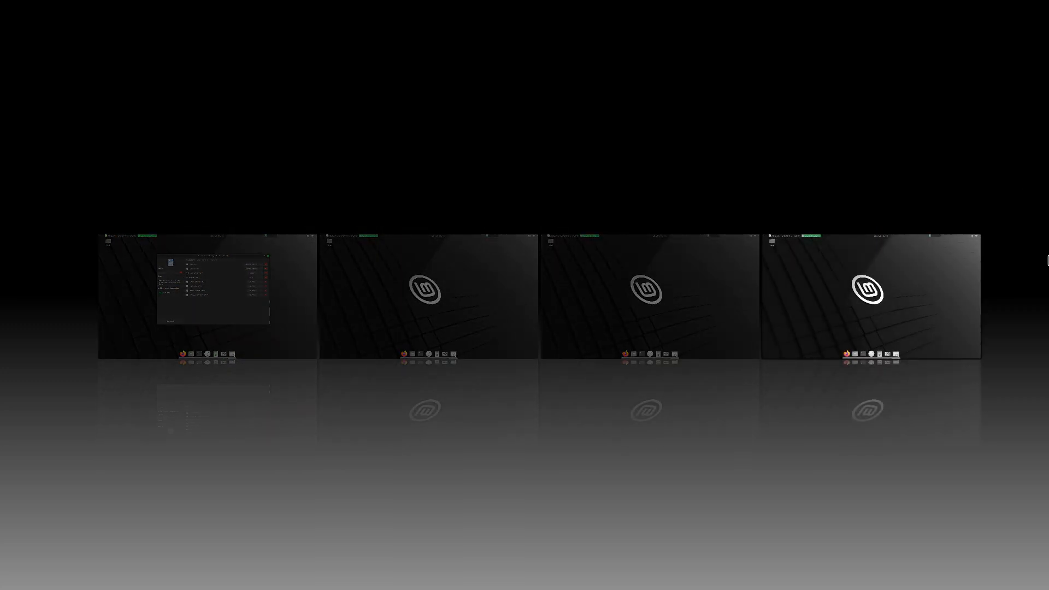
pyautogui.press('Left')
pyautogui.press('Left')
pyautogui.press('Left')
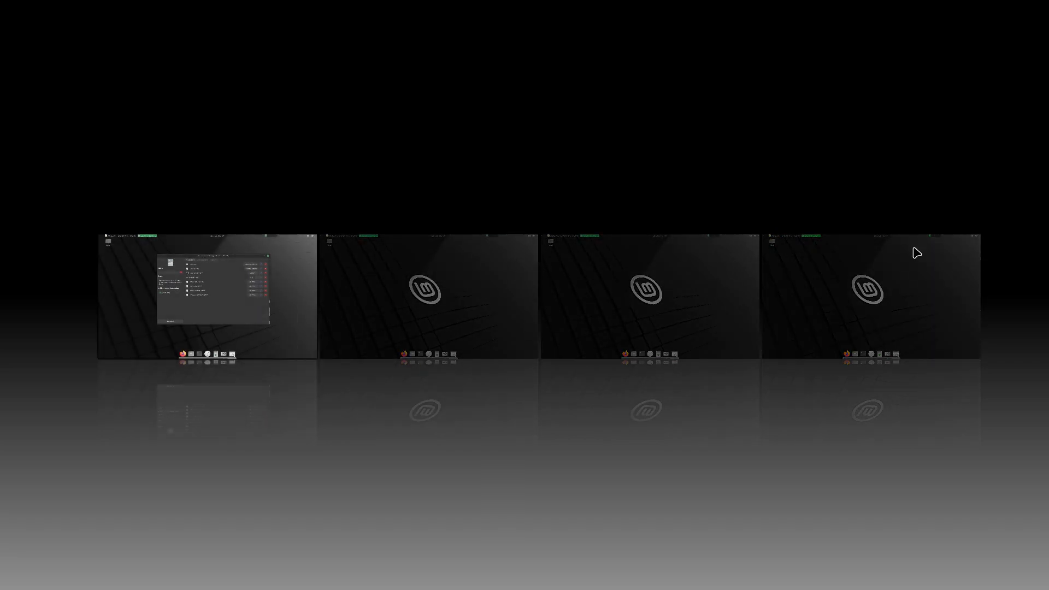
pyautogui.doubleClick(226, 344)
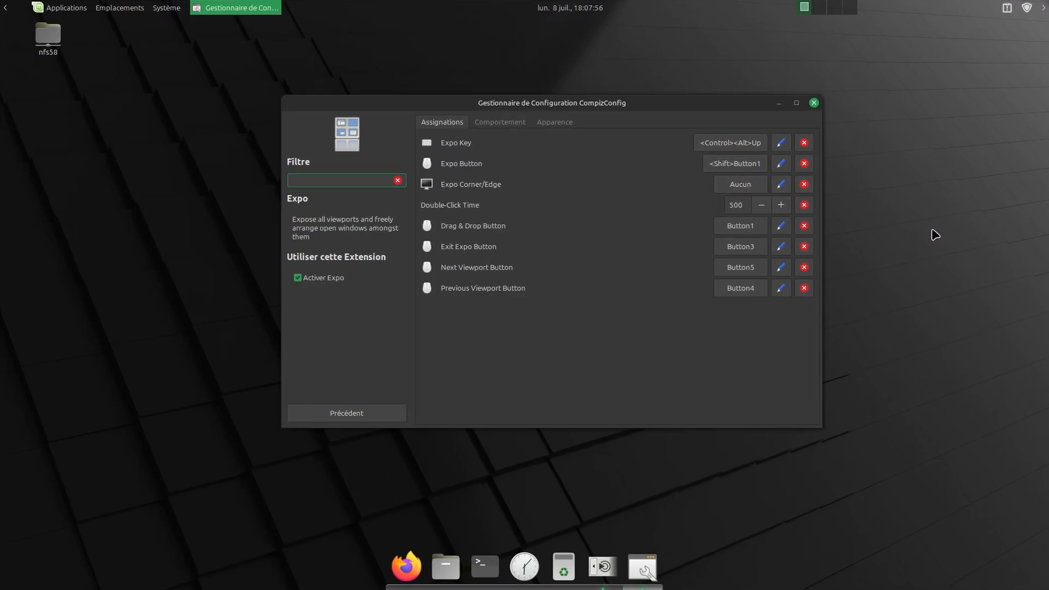
# Display the Expo overview once more, return to the first workspace, and show the plugin's Comportement settings
pyautogui.hotkey('ctrl', 'alt', 'Up')
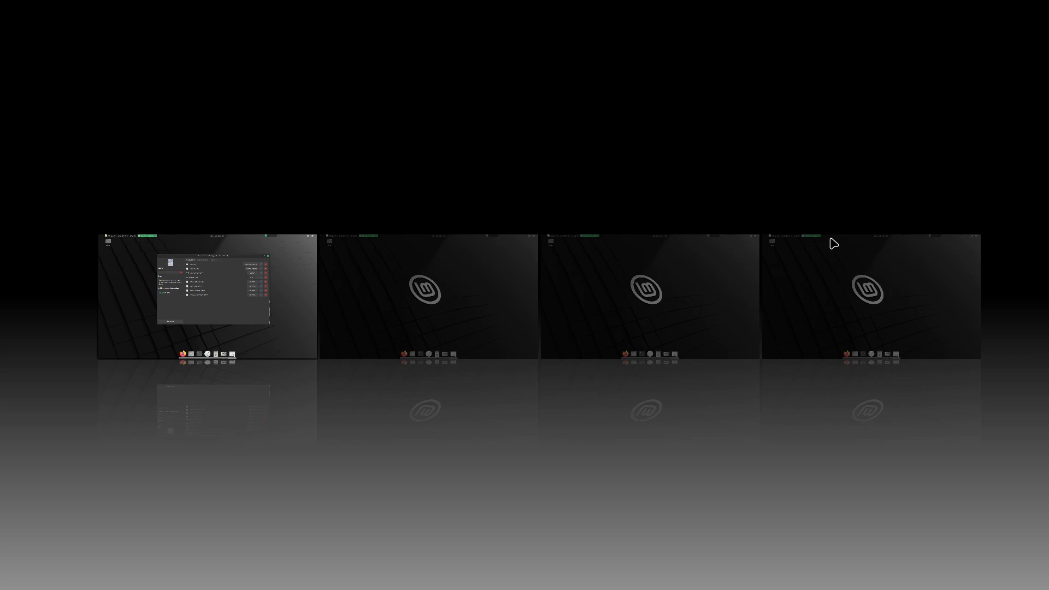
pyautogui.doubleClick(300, 335)
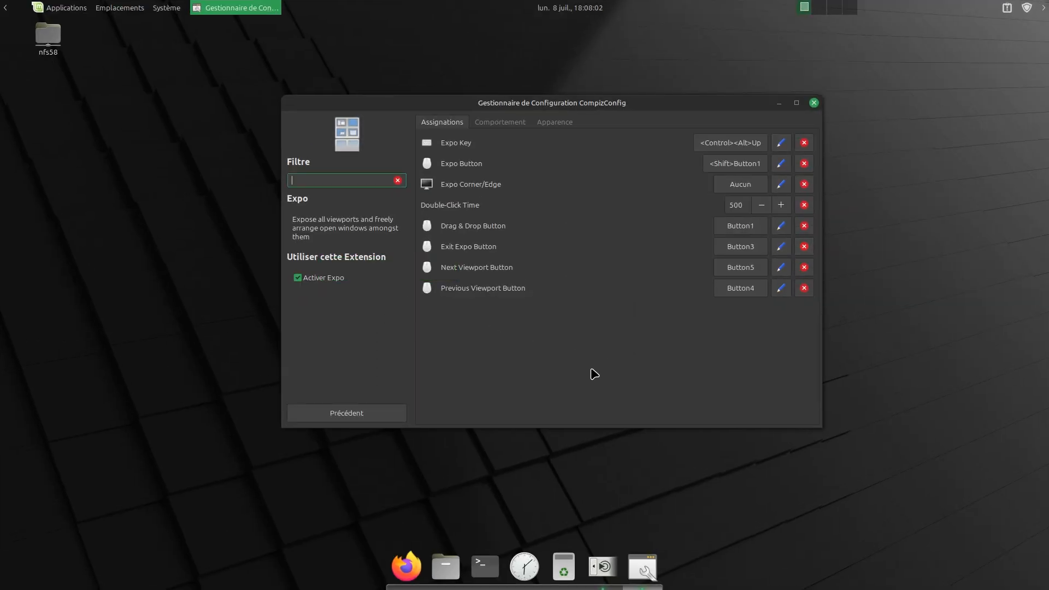
pyautogui.click(516, 127)
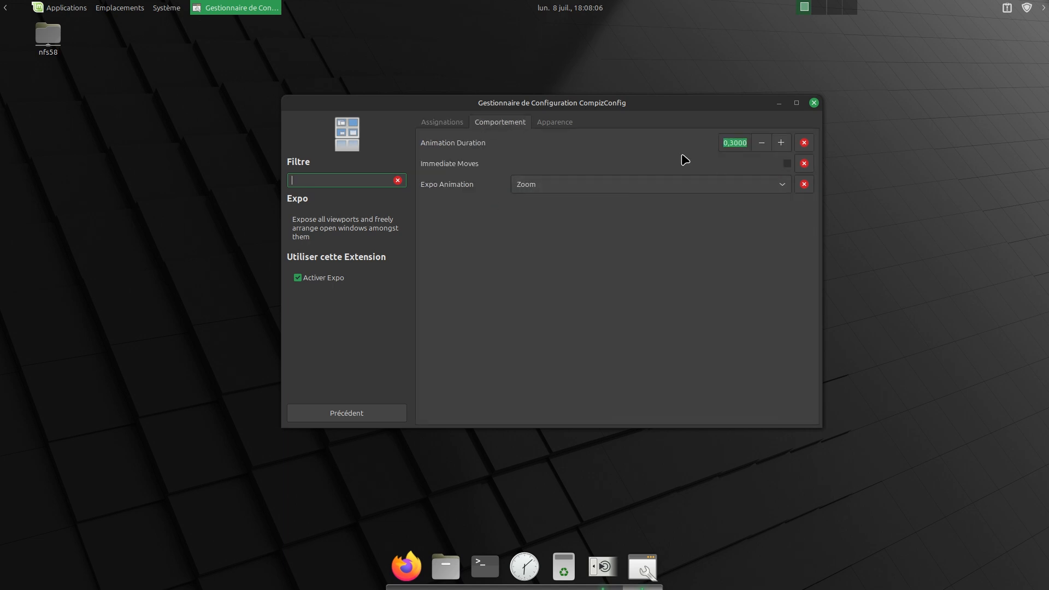
# Set the Expo plugin's Deformation to Curve, show the curved workspace overview, reopen the first workspace and return to the plugin list
pyautogui.click(556, 125)
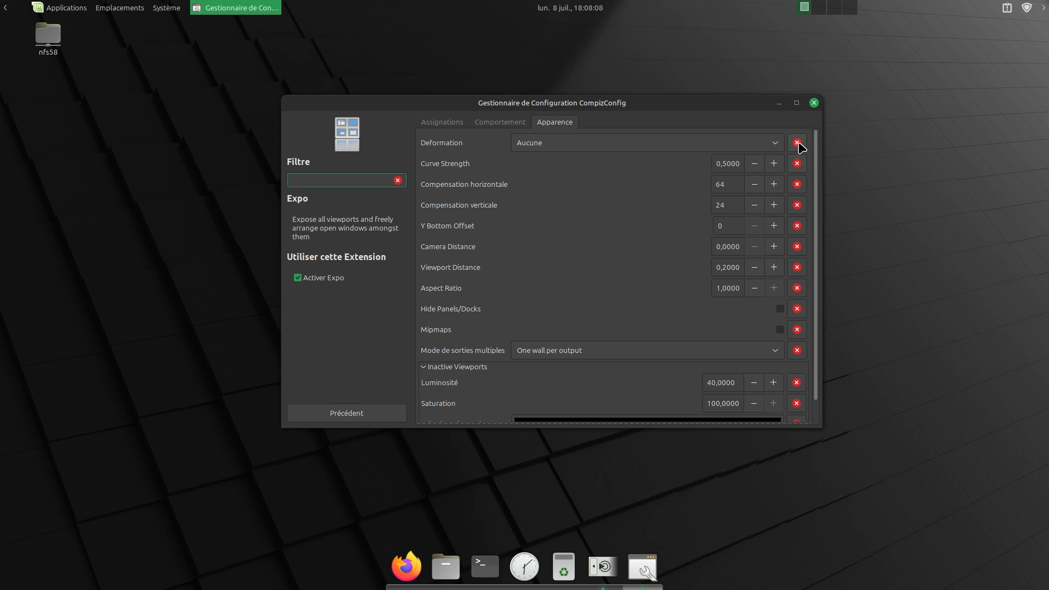
pyautogui.click(765, 146)
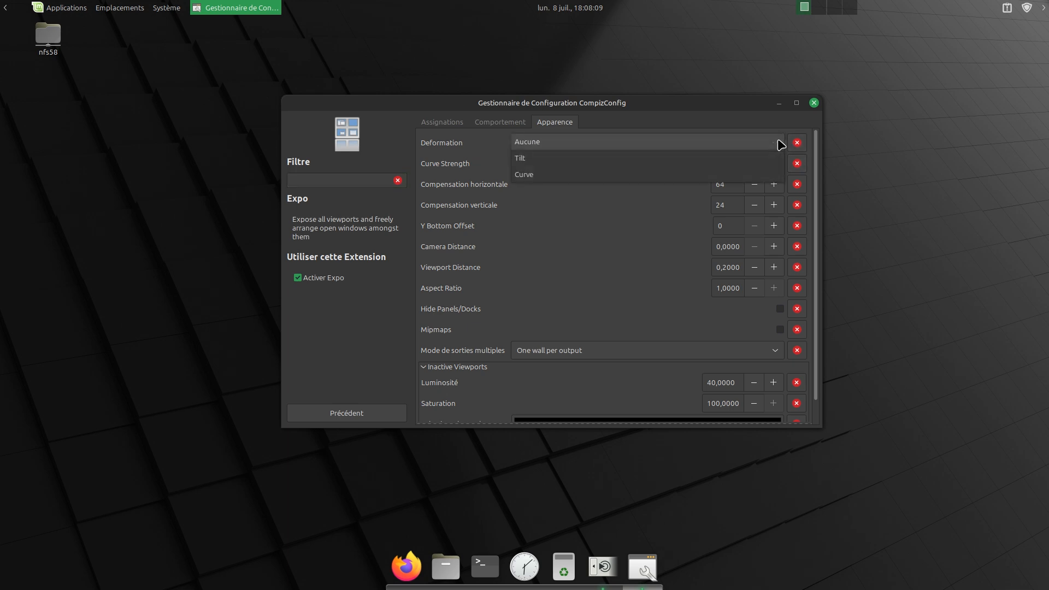
pyautogui.click(534, 180)
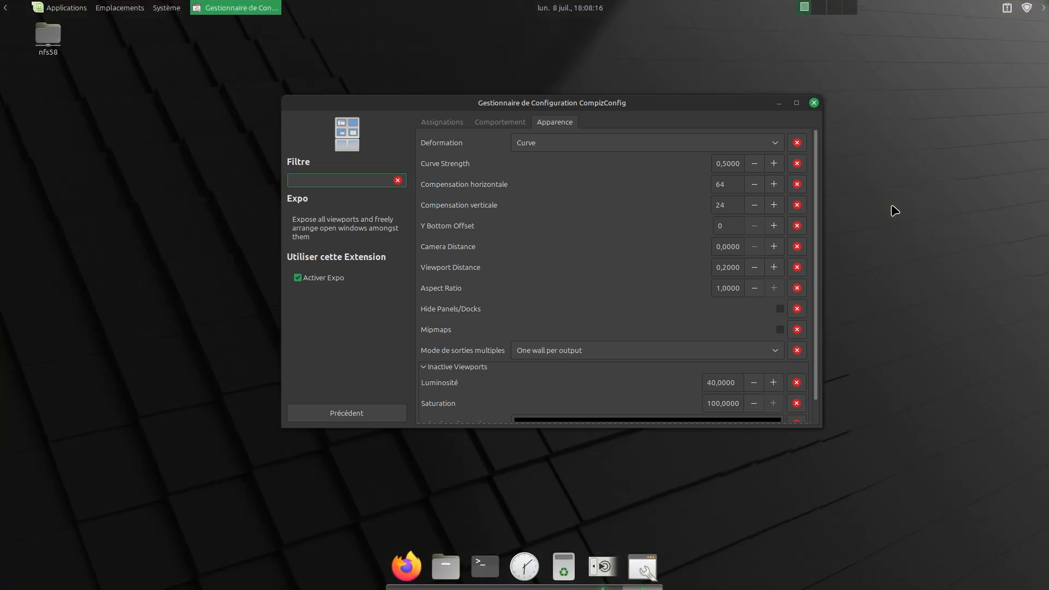
pyautogui.press('super+e')
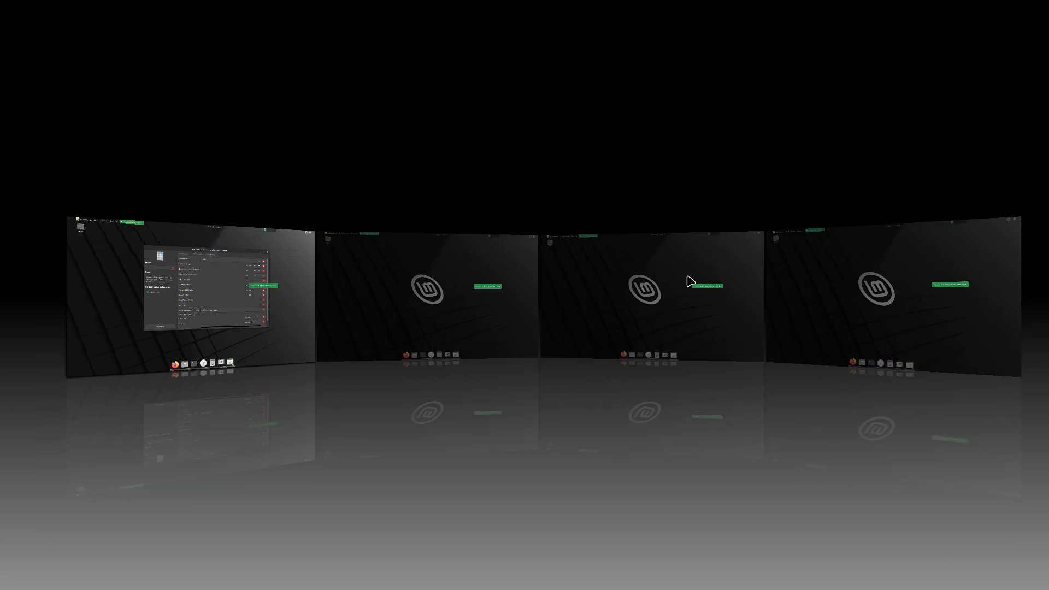
pyautogui.click(309, 285)
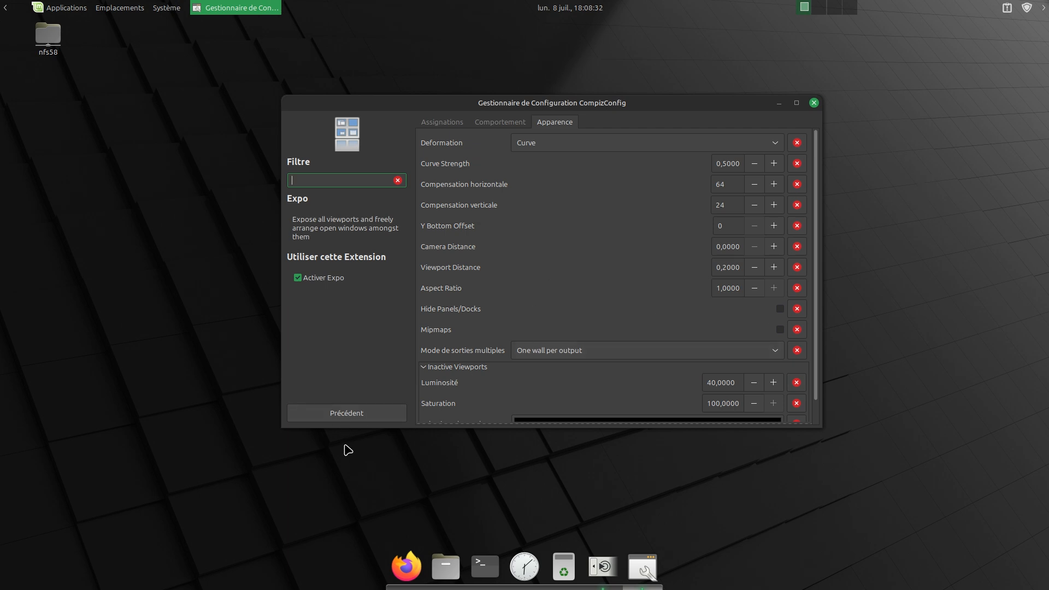
pyautogui.click(337, 411)
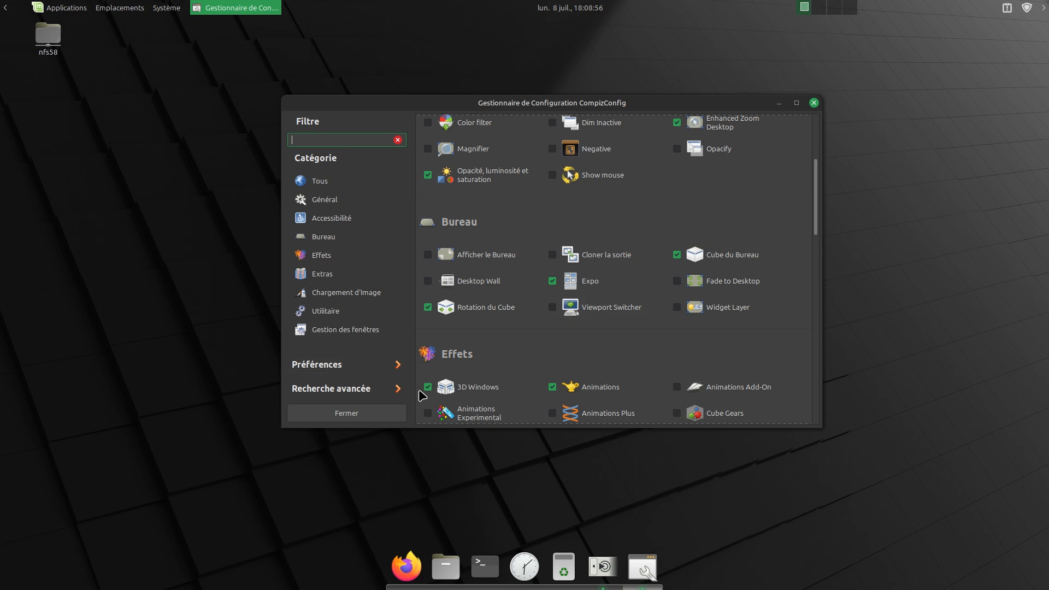
# Open the 3D Windows plugin, rotate the cube with the mouse to demonstrate it, and return to the plugin list
pyautogui.click(482, 389)
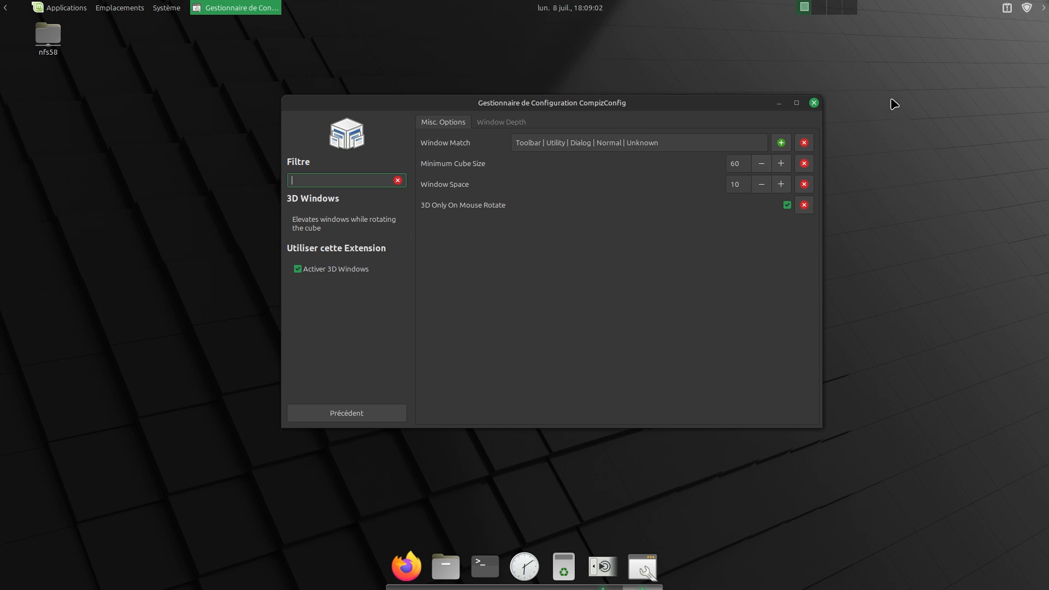
pyautogui.moveTo(894, 104); pyautogui.dragTo(918, 210)
pyautogui.click(358, 418)
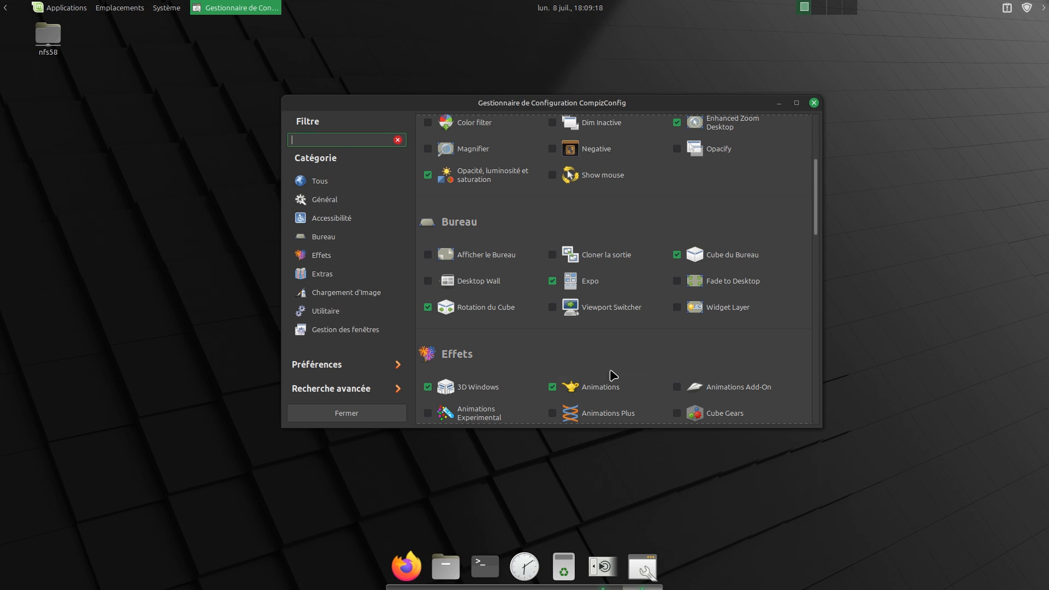
# Look through the Animations plugin's pages up to Effect Settings, and open and close a terminal window to demonstrate the animations
pyautogui.click(603, 388)
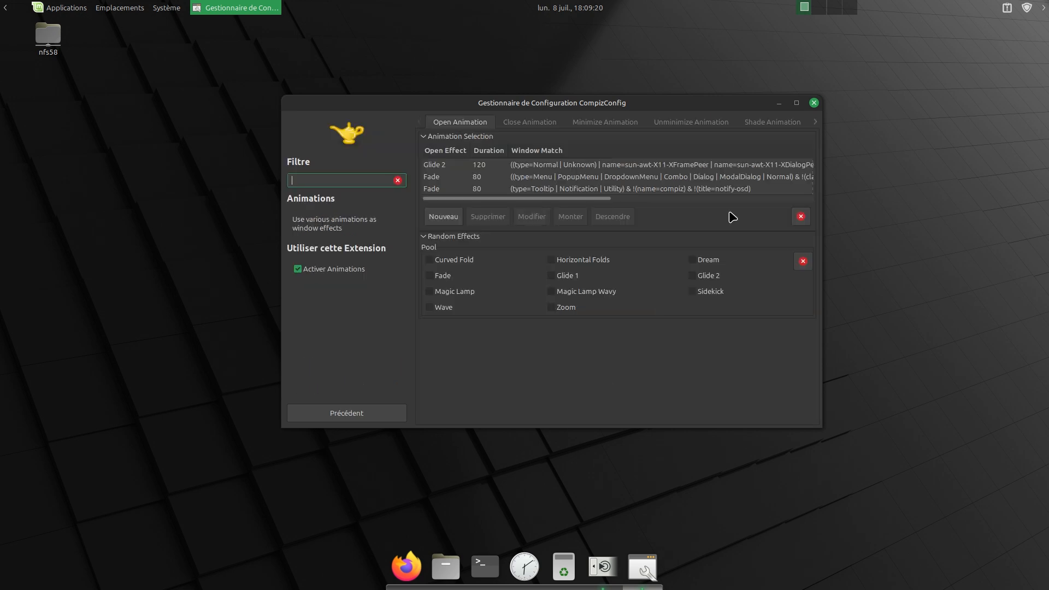
pyautogui.click(816, 121)
pyautogui.click(816, 121)
pyautogui.click(816, 121)
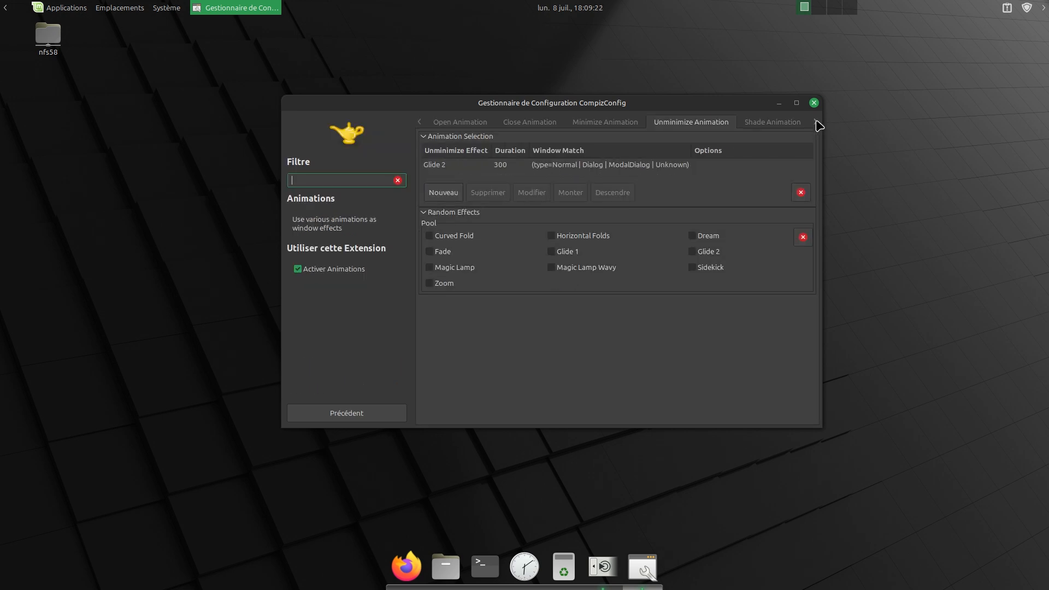
pyautogui.click(816, 121)
pyautogui.click(816, 121)
pyautogui.click(816, 121)
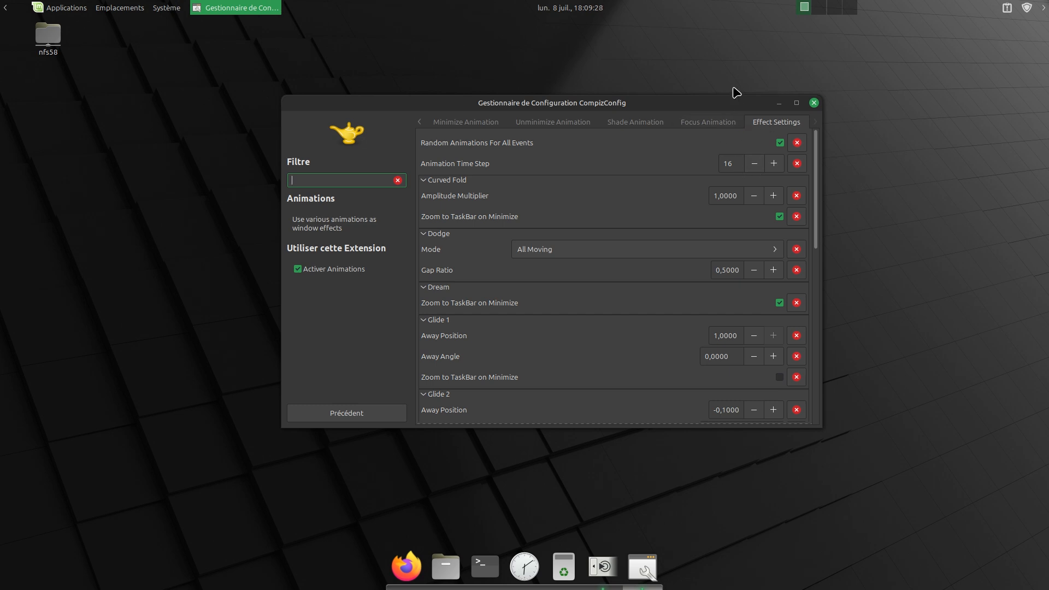
pyautogui.click(348, 415)
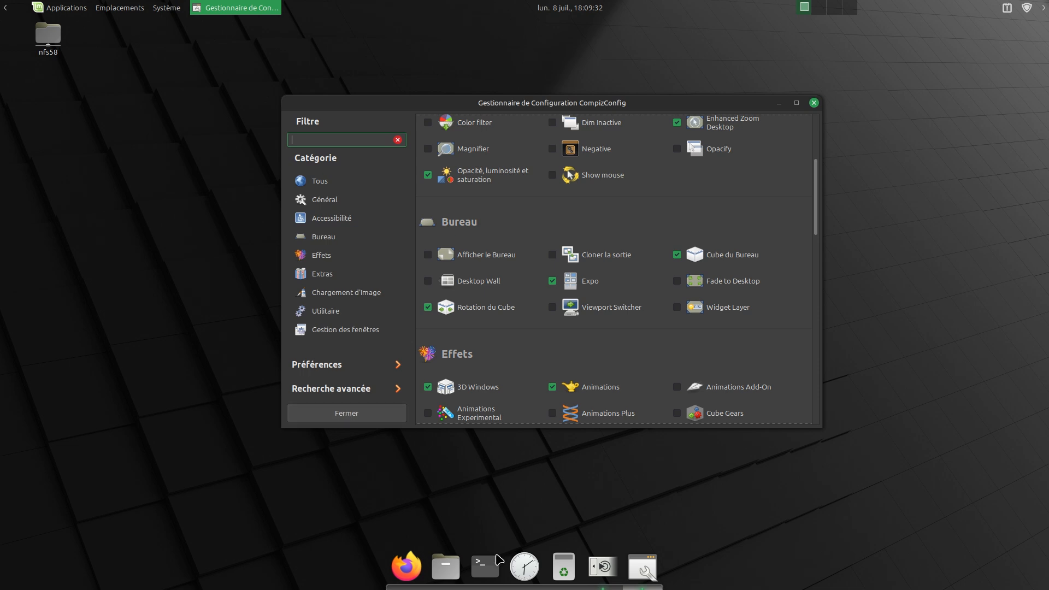
pyautogui.click(485, 574)
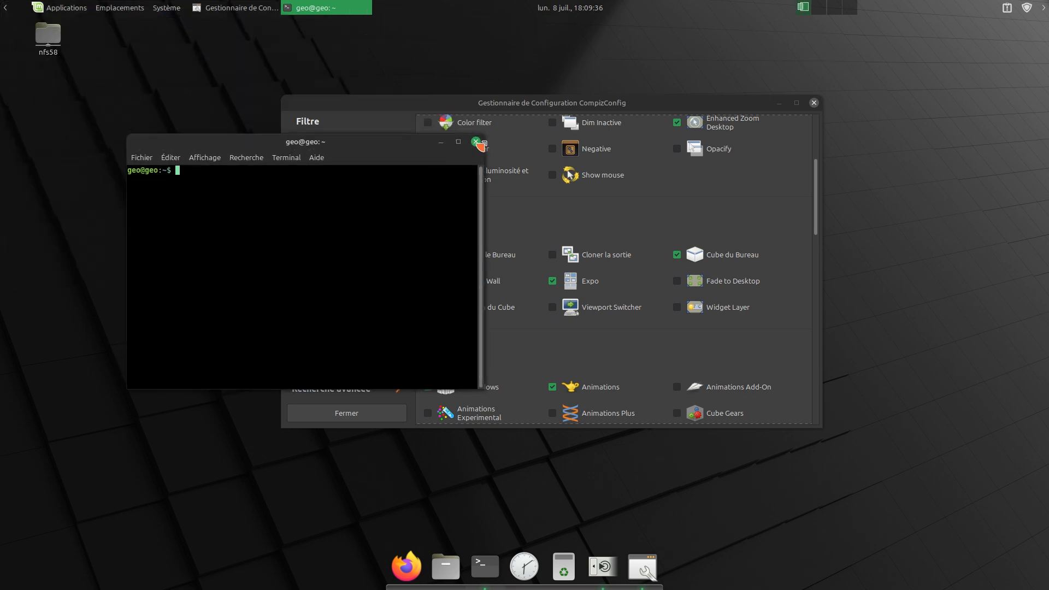
pyautogui.click(477, 142)
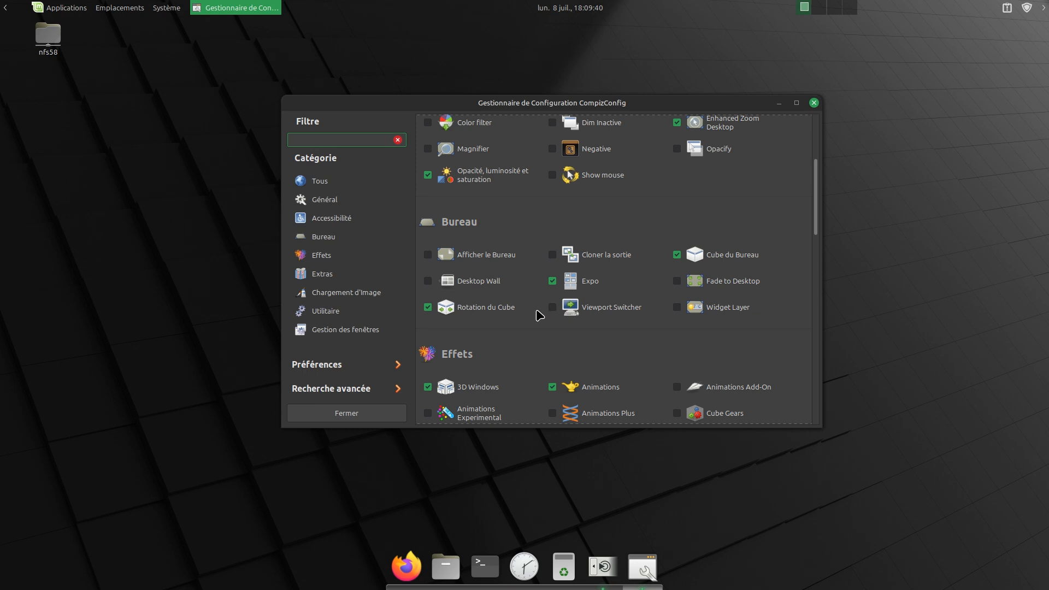
# Set the Deformation of the Cube Reflection and Deformation plugin to Sphere and rotate the workspaces with the mouse
pyautogui.scroll(-3, 630, 353)
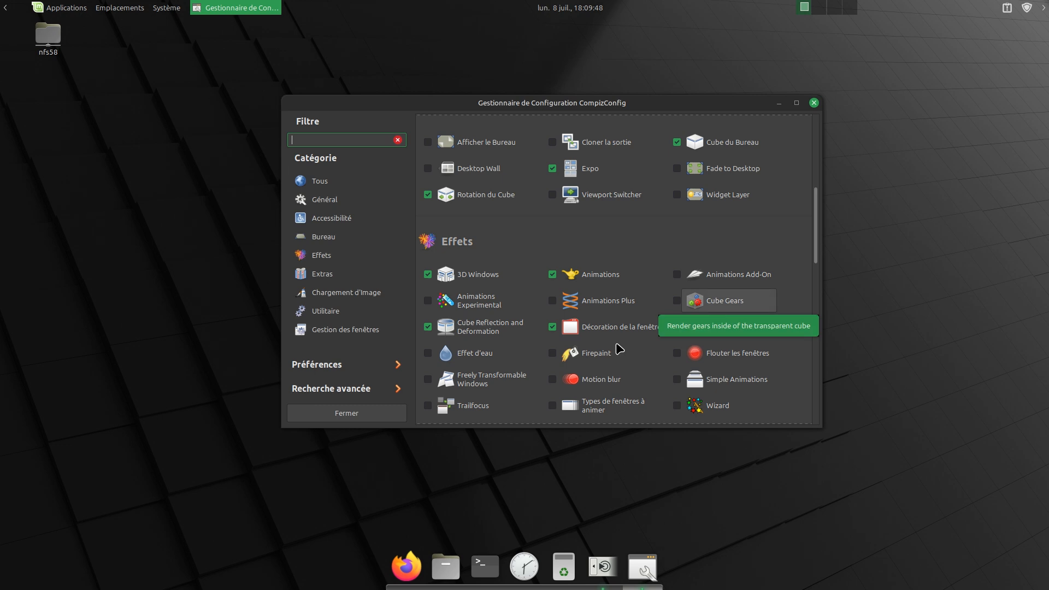
pyautogui.click(483, 331)
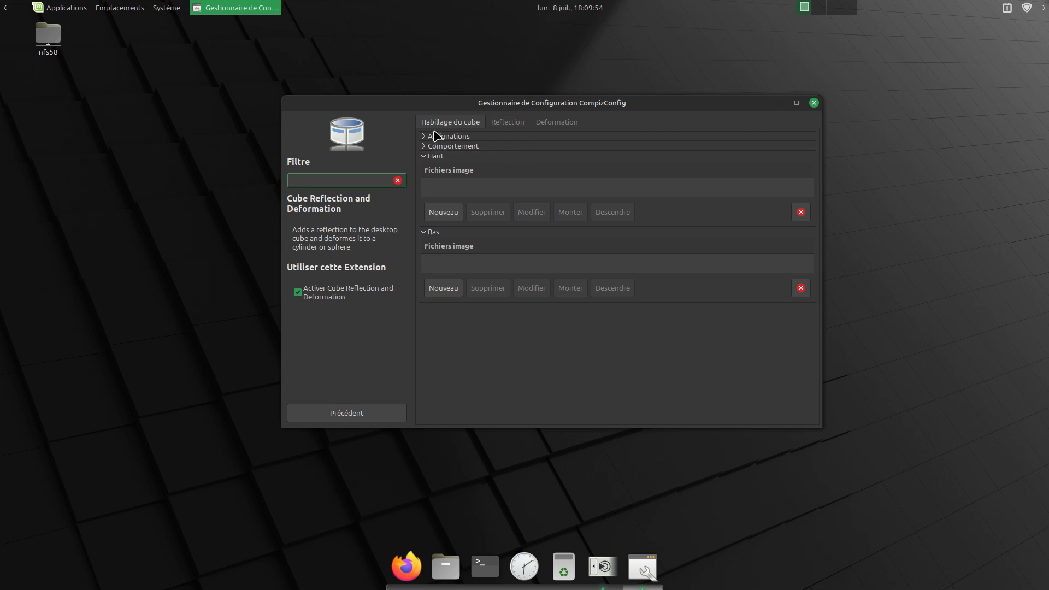
pyautogui.click(567, 124)
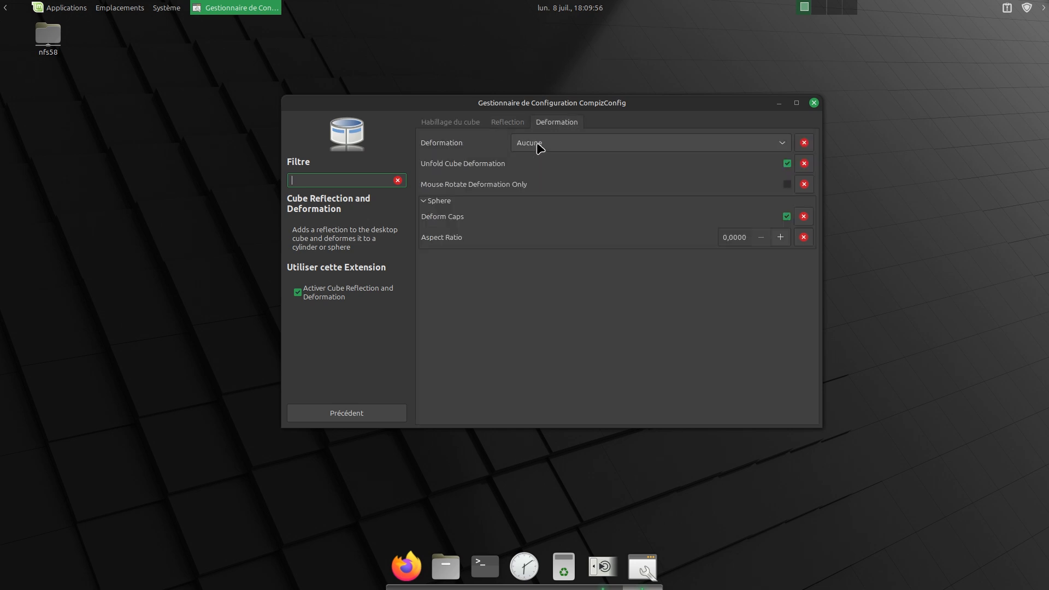
pyautogui.click(782, 145)
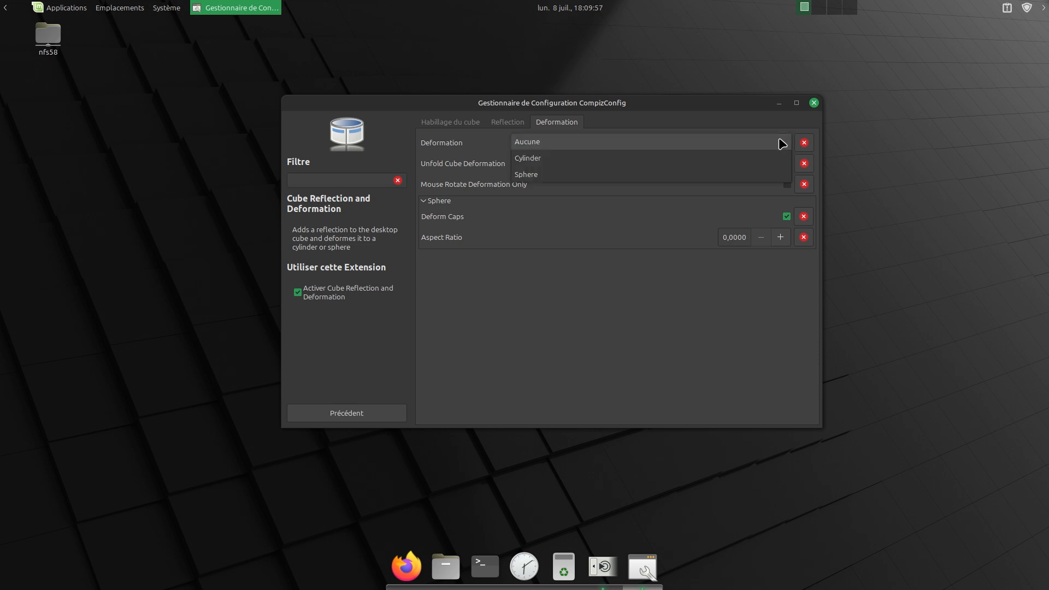
pyautogui.click(535, 174)
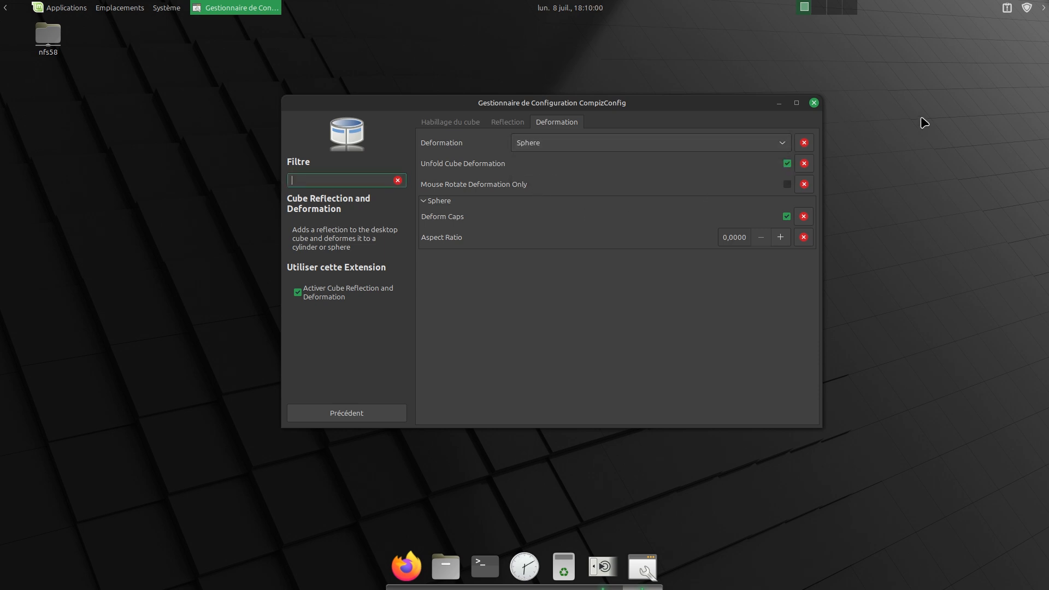
pyautogui.moveTo(924, 123); pyautogui.dragTo(612, 349)
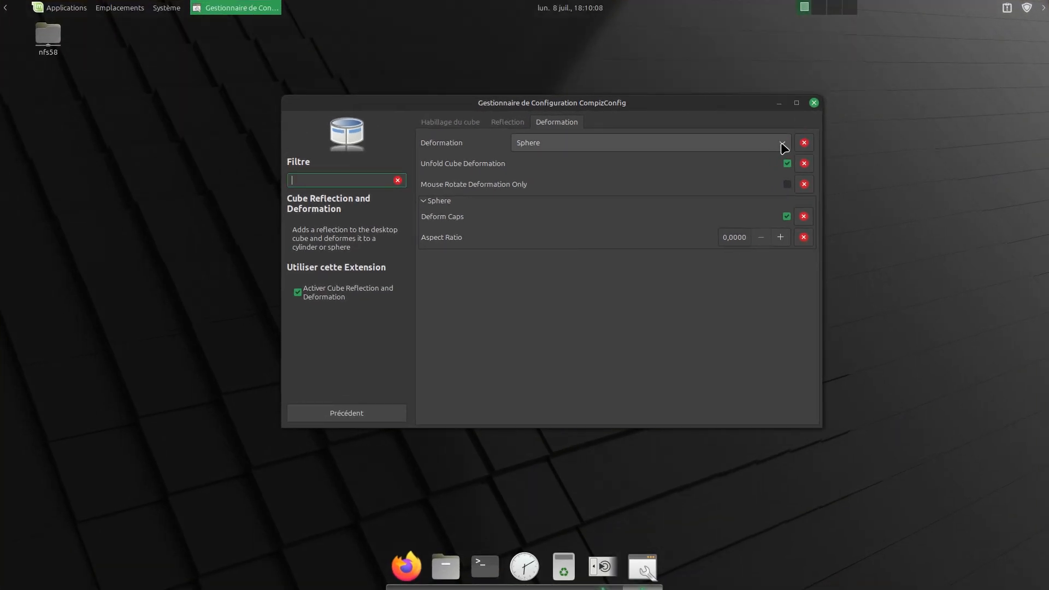
# Try the Cylinder deformation by rotating the workspaces, reset Deformation to Aucune, rotate again and return to the plugin list
pyautogui.click(784, 144)
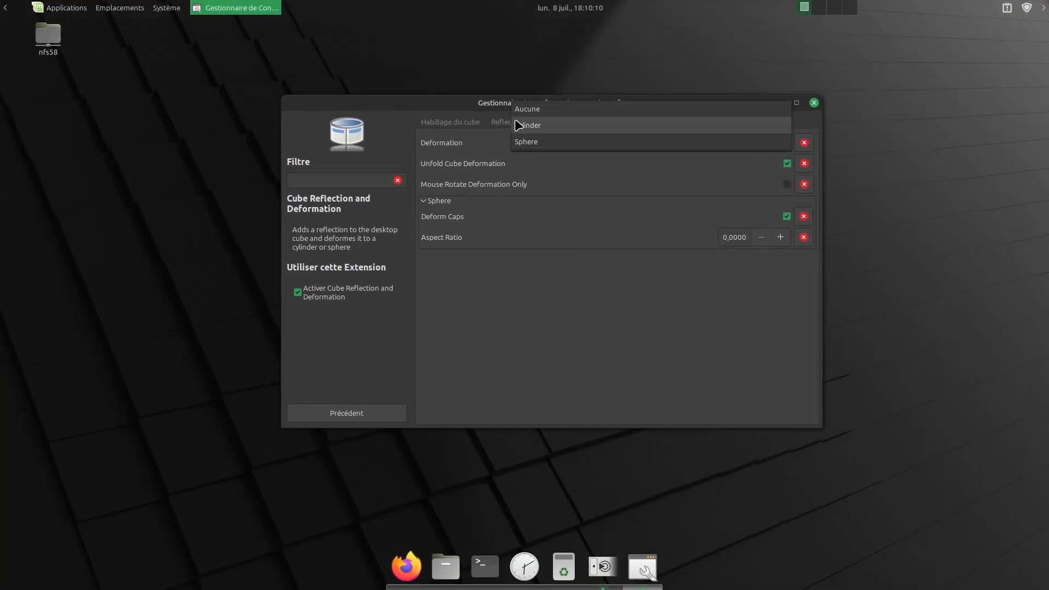
pyautogui.click(533, 129)
pyautogui.moveTo(682, 273); pyautogui.dragTo(578, 317)
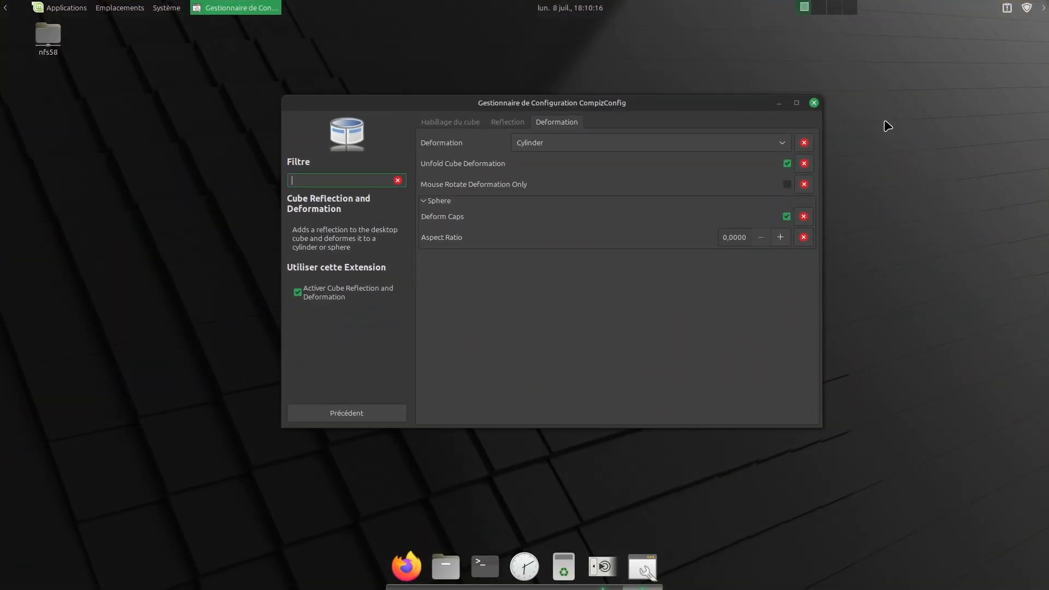
pyautogui.click(784, 144)
pyautogui.click(531, 127)
pyautogui.moveTo(964, 113); pyautogui.dragTo(792, 61)
pyautogui.moveTo(480, 237)
pyautogui.click(359, 417)
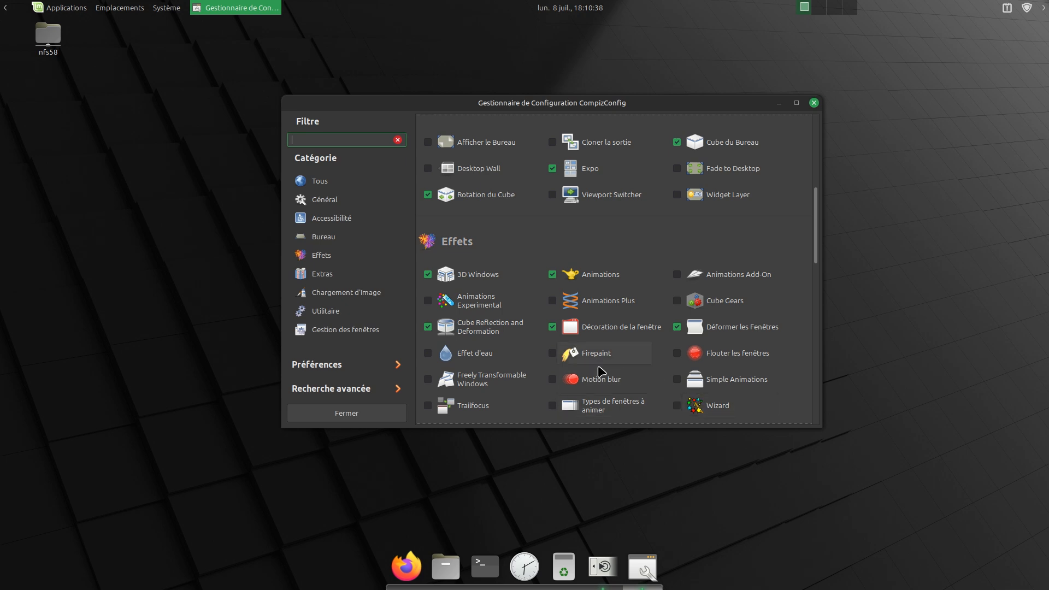
# Enable Firepaint, paint fire particles across the screen, clear them and return to the plugin list
pyautogui.click(552, 353)
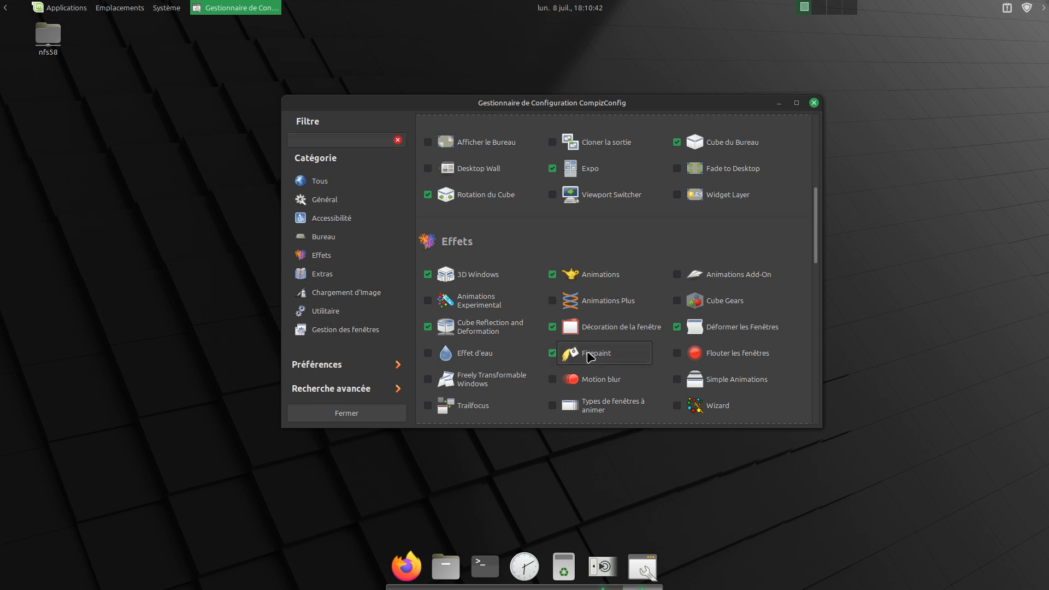
pyautogui.click(588, 353)
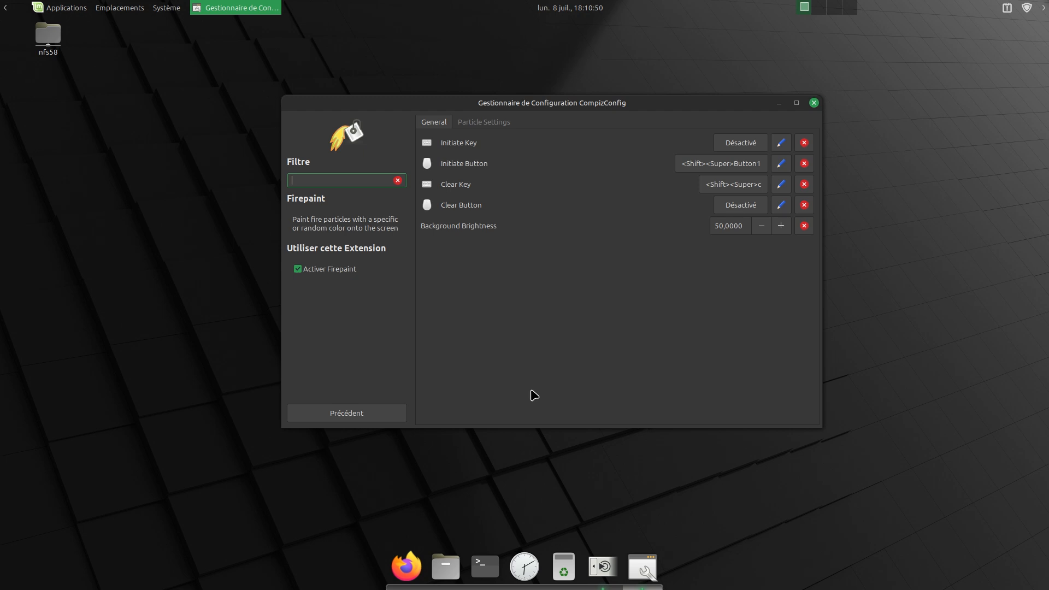
pyautogui.keyDown('shift'); pyautogui.keyDown('super'); pyautogui.click(777, 411); pyautogui.keyUp('super'); pyautogui.keyUp('shift')
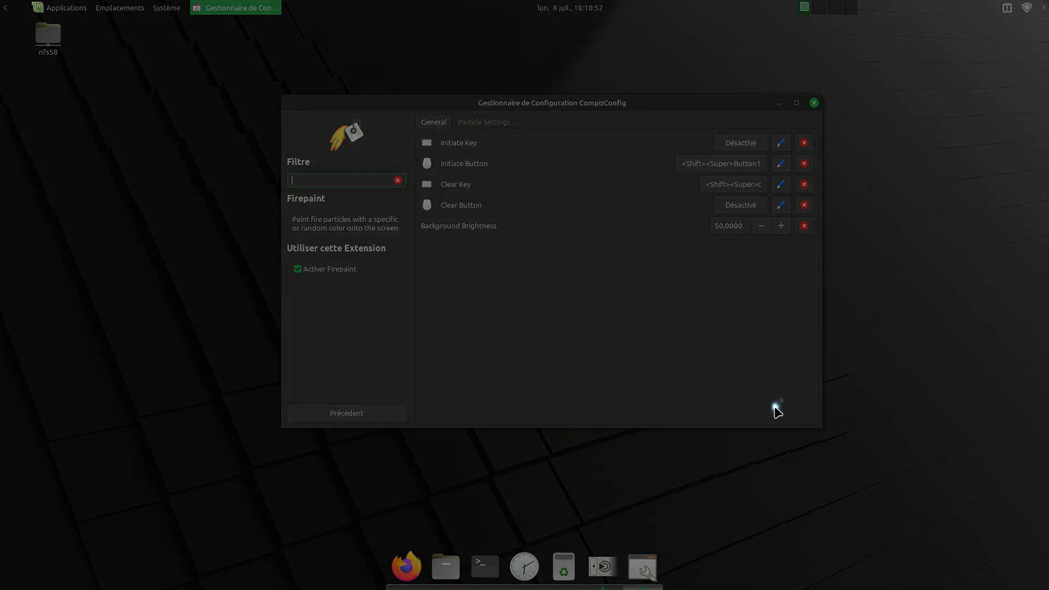
pyautogui.moveTo(776, 411)
pyautogui.mouseDown()
pyautogui.moveTo(312, 401)
pyautogui.moveTo(861, 410)
pyautogui.moveTo(349, 424)
pyautogui.moveTo(737, 449)
pyautogui.moveTo(797, 417)
pyautogui.mouseUp()
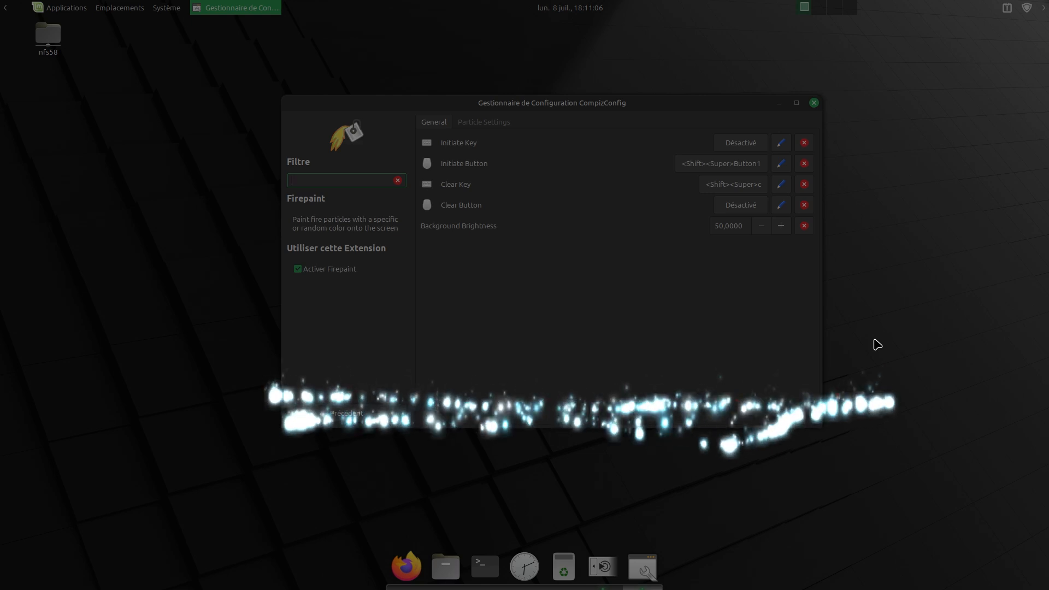
pyautogui.press('shift+super+c')
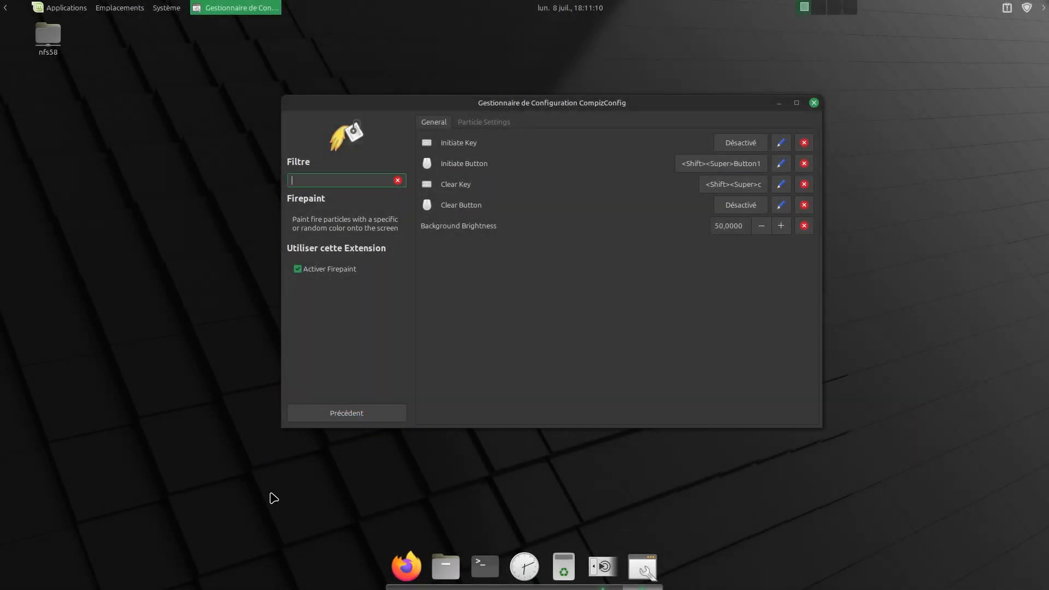
pyautogui.click(375, 417)
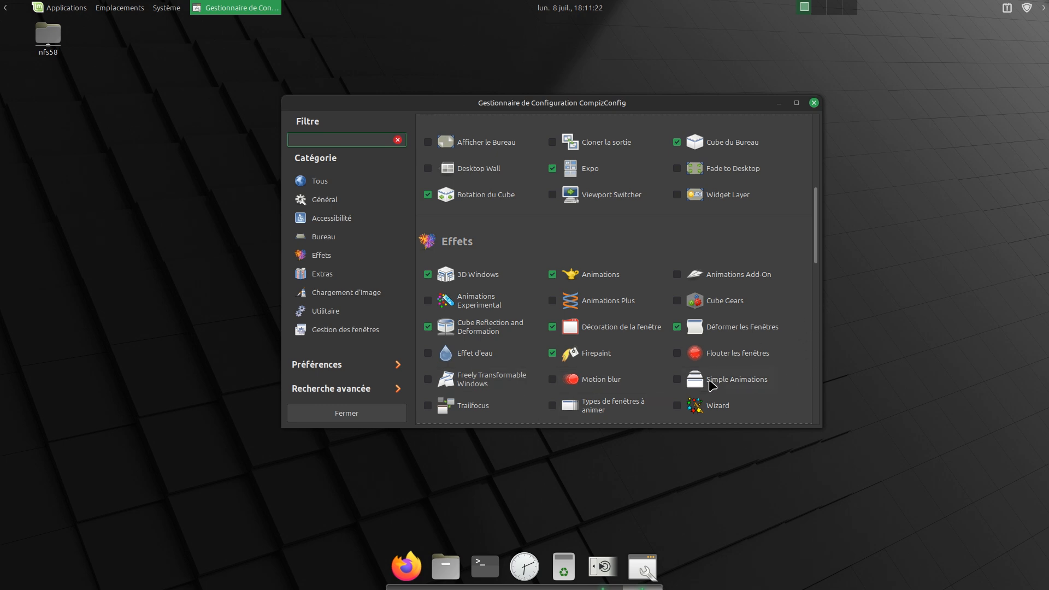
# Open the Déformer les Fenêtres plugin and move the configuration window around to demonstrate the wobble, also from the plugin list
pyautogui.click(738, 326)
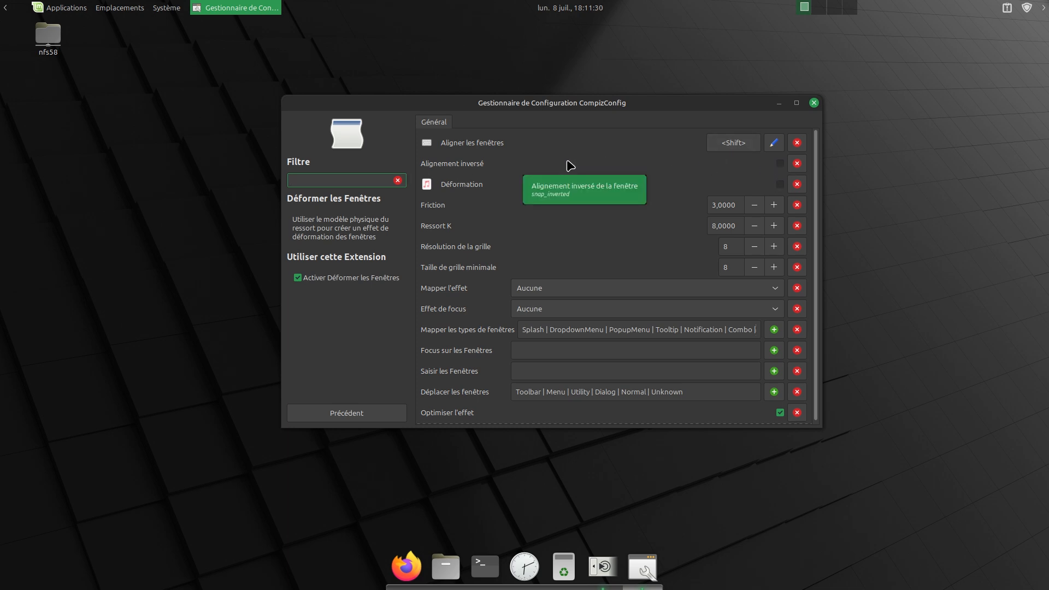
pyautogui.moveTo(678, 105)
pyautogui.mouseDown()
pyautogui.moveTo(750, 265)
pyautogui.moveTo(745, 297)
pyautogui.moveTo(425, 238)
pyautogui.moveTo(710, 44)
pyautogui.moveTo(681, 75)
pyautogui.moveTo(582, 96)
pyautogui.moveTo(777, 141)
pyautogui.moveTo(174, 175)
pyautogui.moveTo(481, 170)
pyautogui.moveTo(927, 444)
pyautogui.moveTo(721, 335)
pyautogui.moveTo(830, 59)
pyautogui.moveTo(504, 106)
pyautogui.moveTo(773, 145)
pyautogui.moveTo(527, 159)
pyautogui.moveTo(514, 136)
pyautogui.moveTo(672, 96)
pyautogui.moveTo(660, 110)
pyautogui.mouseUp()
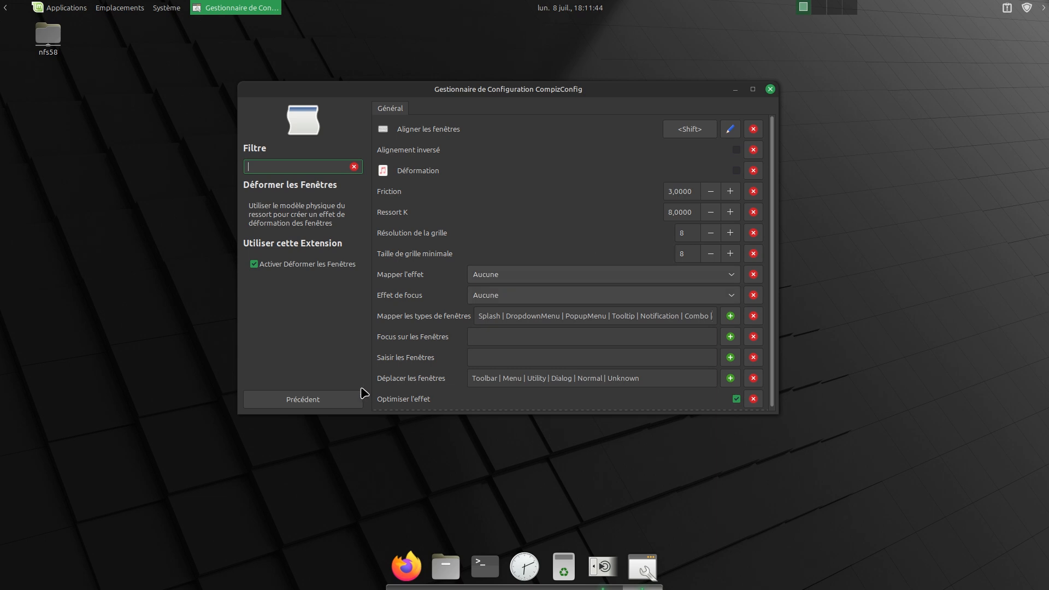
pyautogui.click(299, 405)
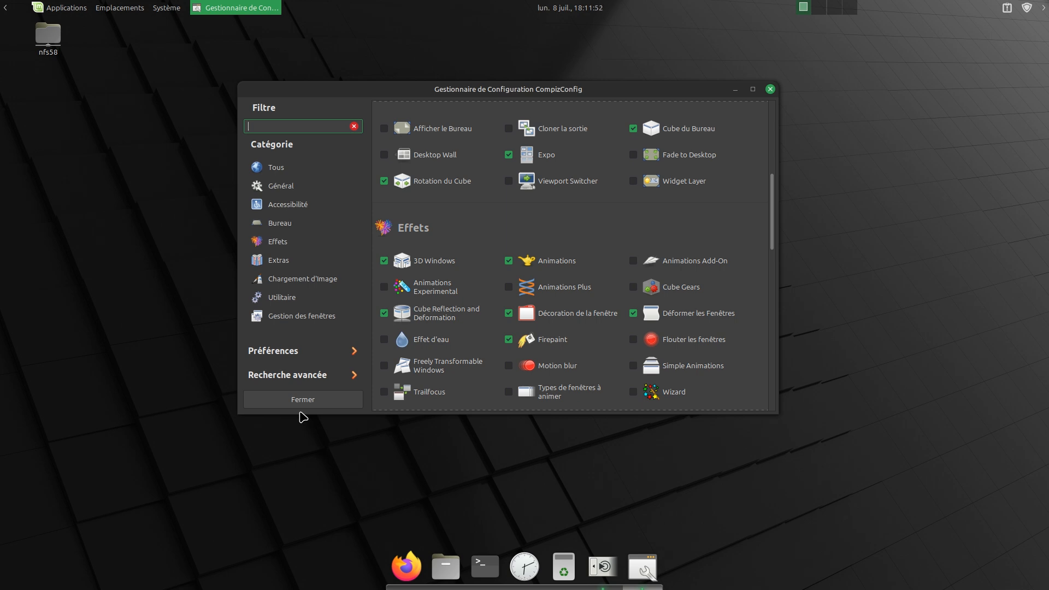
pyautogui.moveTo(672, 93); pyautogui.dragTo(638, 55)
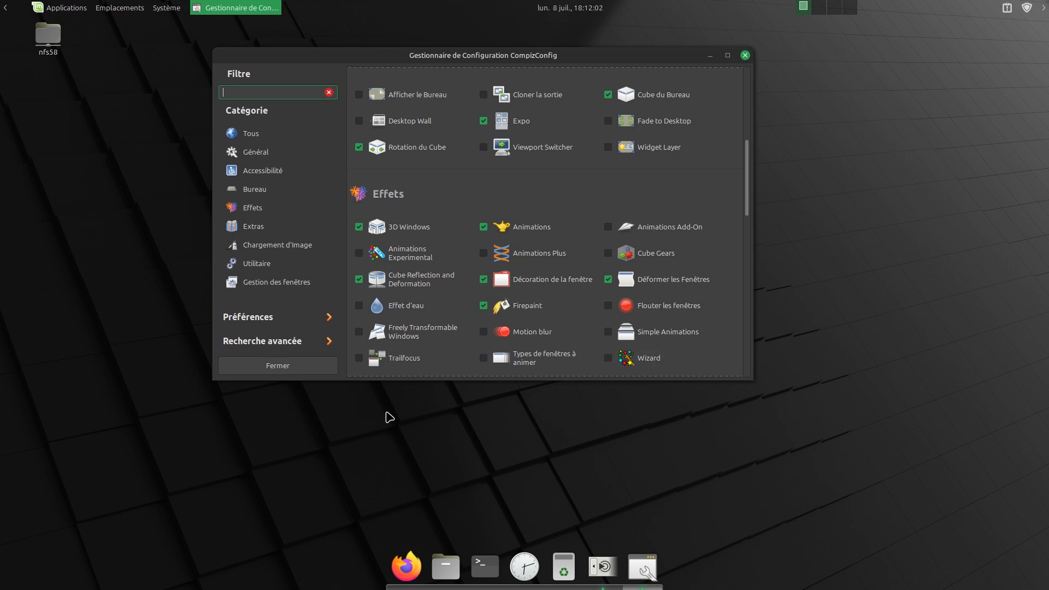
# Review the General, Gravity and Emitters settings of the Wizard plugin, leaving it disabled, and return to the plugin list
pyautogui.scroll(-3, 456, 293)
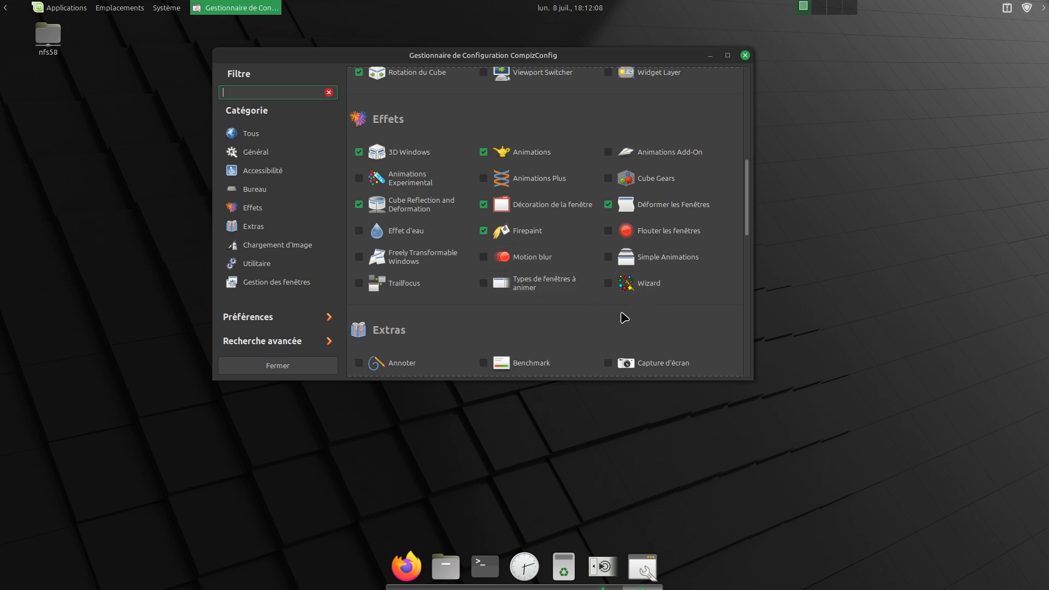
pyautogui.click(644, 286)
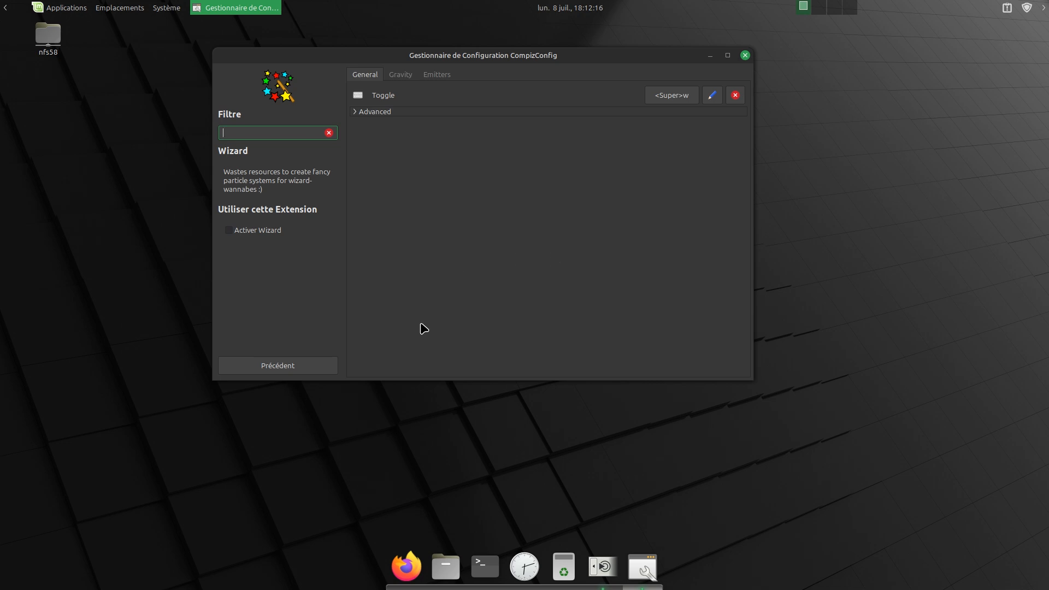
pyautogui.click(403, 76)
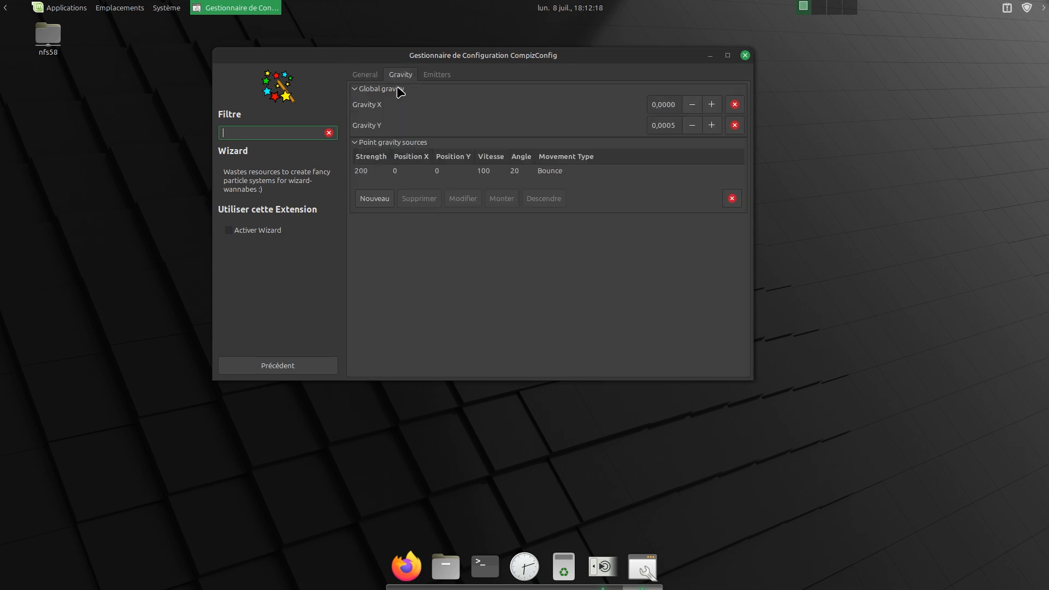
pyautogui.click(436, 75)
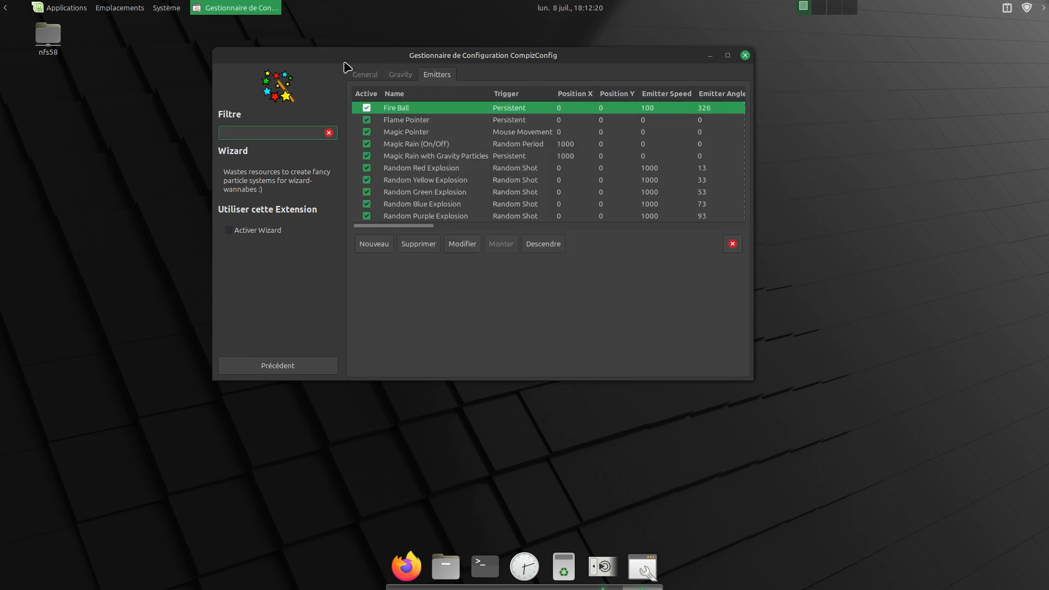
pyautogui.click(365, 76)
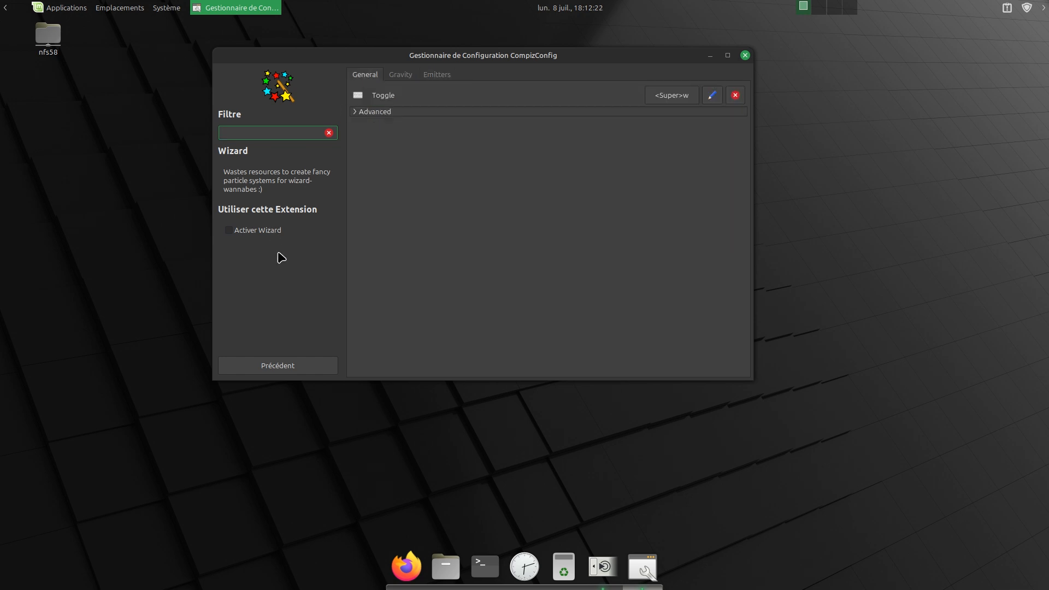
pyautogui.click(293, 366)
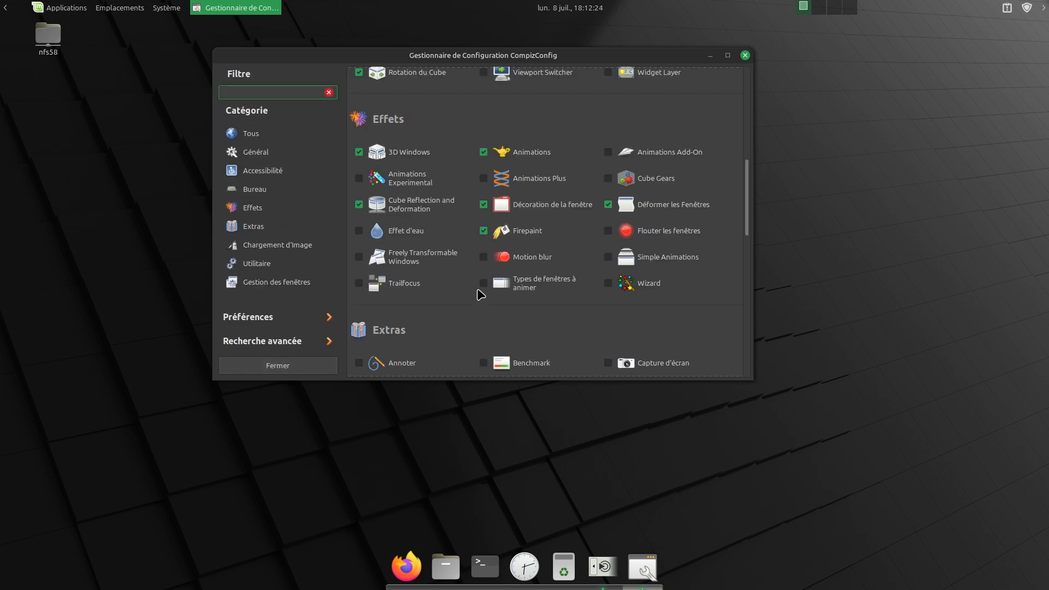
# Look through the plugins in the Extras, Chargement d'Image, Utilitaire and Gestion des fenêtres categories
pyautogui.scroll(-5, 483, 295)
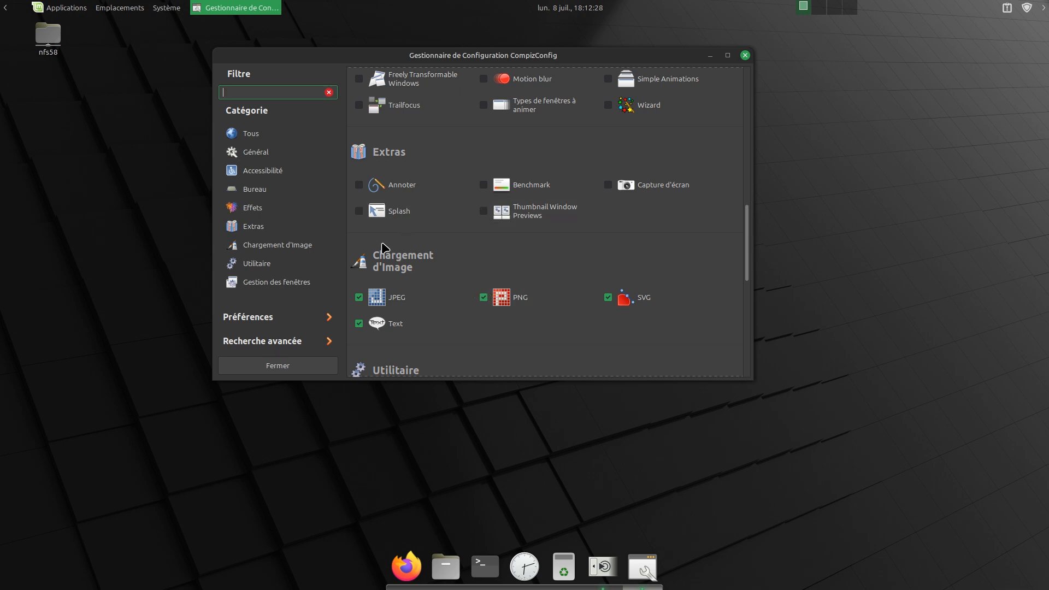
pyautogui.scroll(3, 403, 256)
pyautogui.scroll(-5, 408, 254)
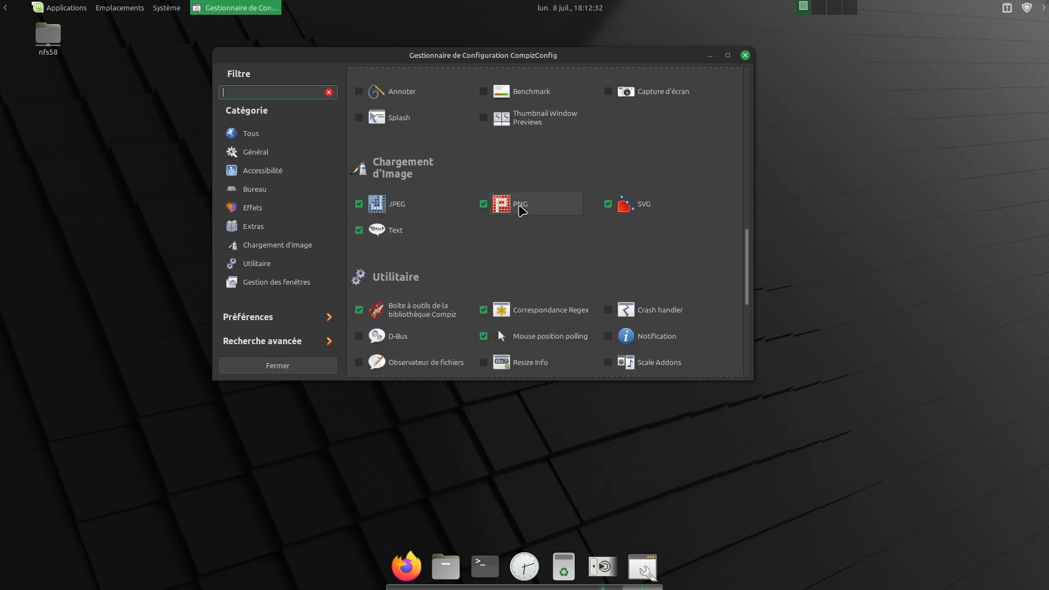
pyautogui.scroll(-2, 458, 245)
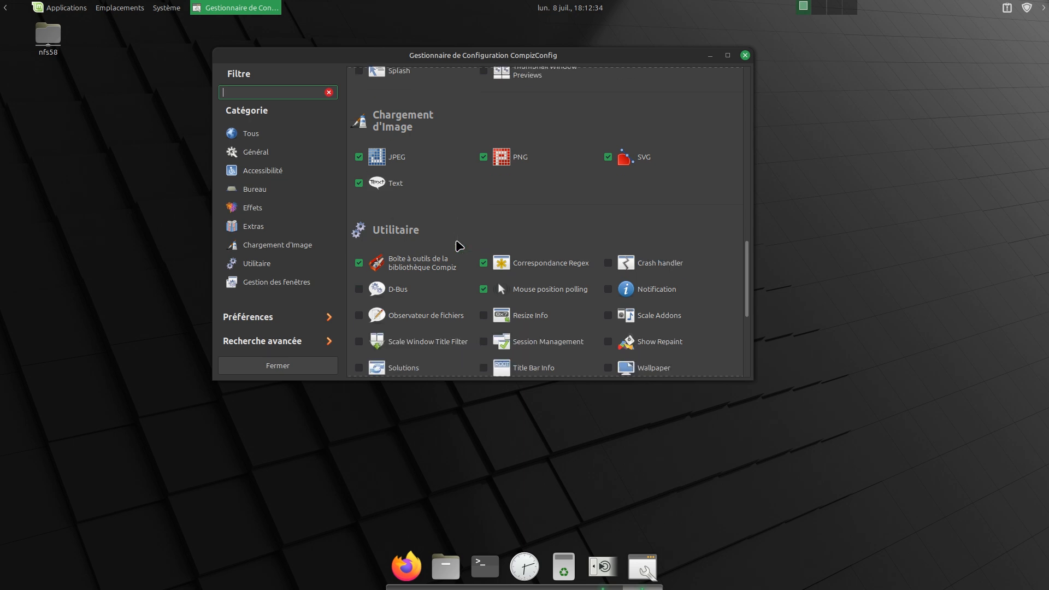
pyautogui.scroll(-2, 459, 245)
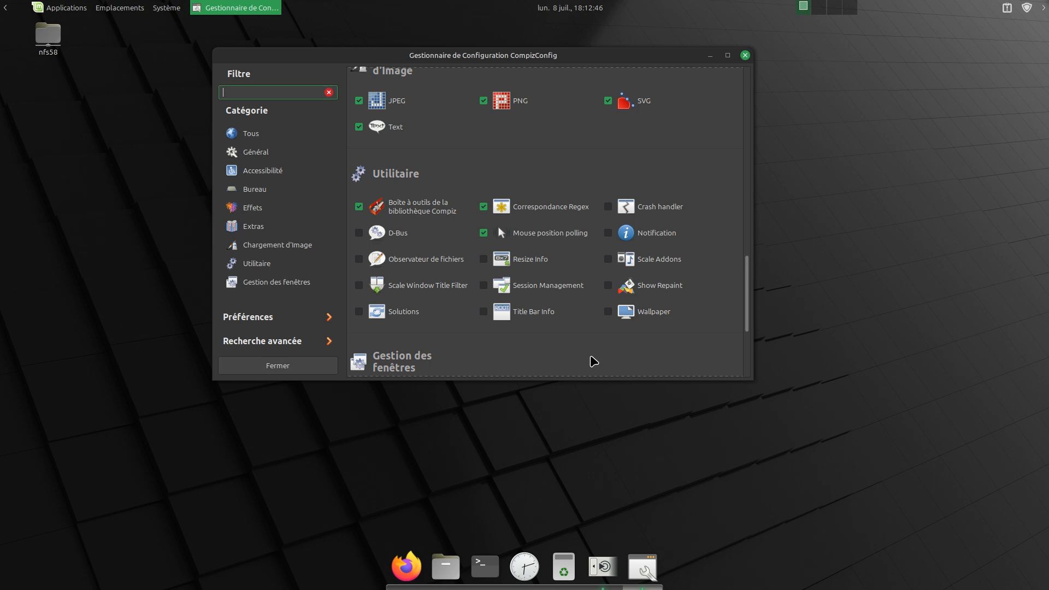
pyautogui.scroll(-5, 534, 353)
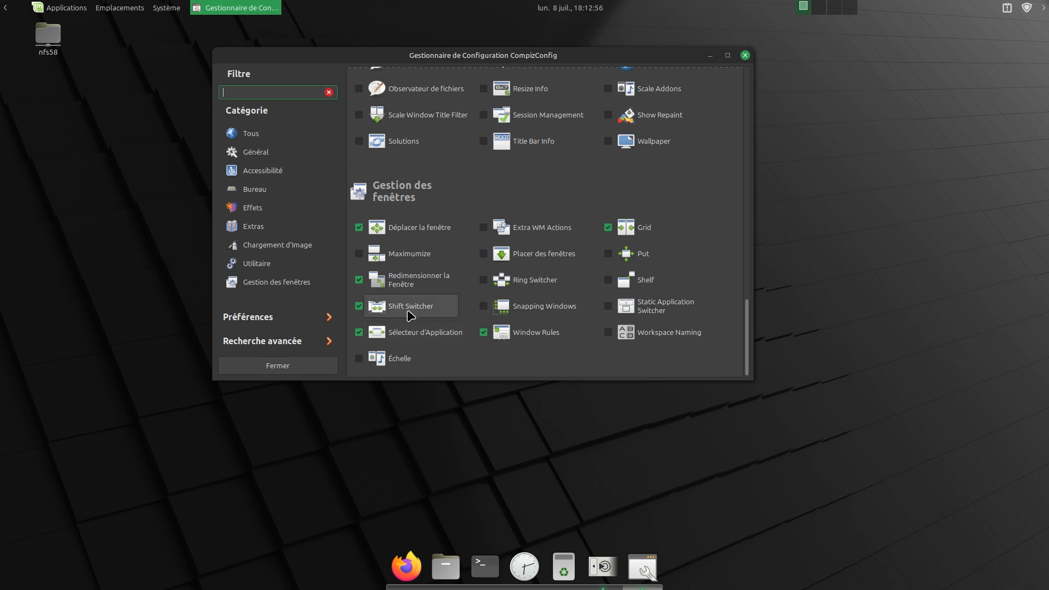
# Move the configuration window aside, then open two separately placed terminal windows and a file manager window
pyautogui.moveTo(619, 55); pyautogui.dragTo(882, 67)
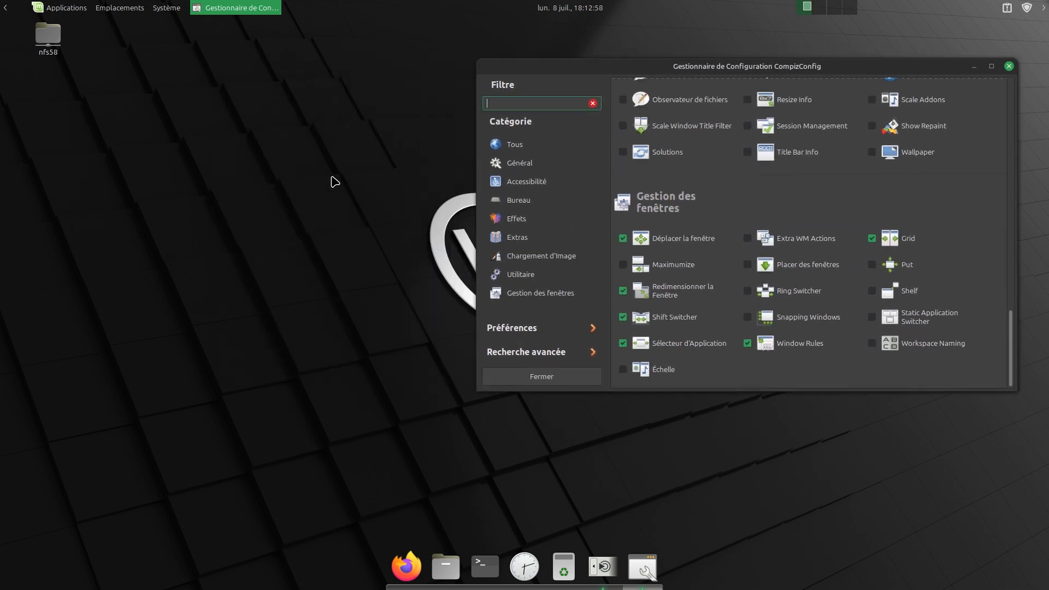
pyautogui.click(486, 558)
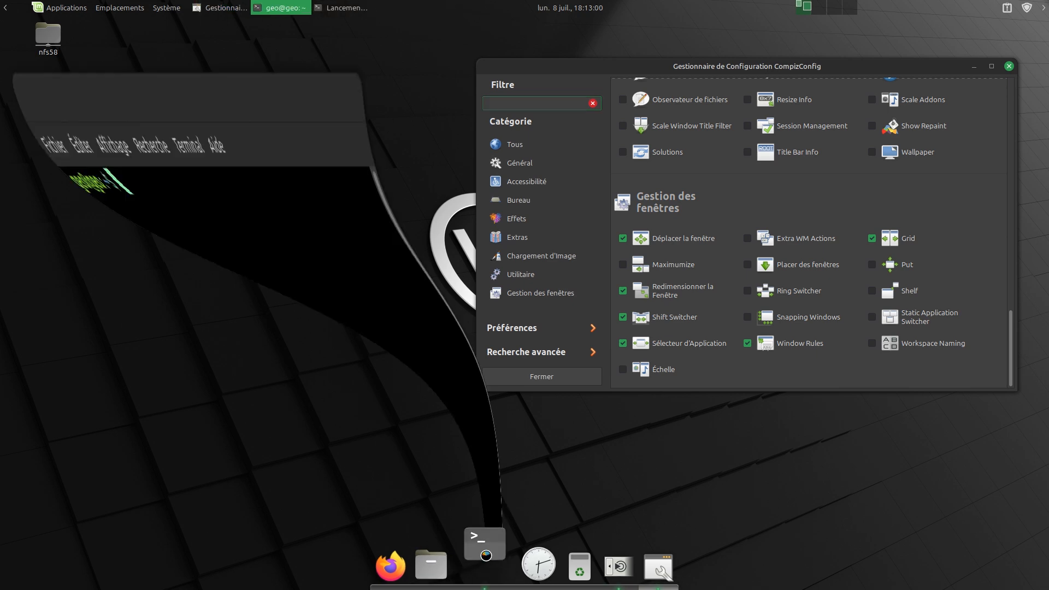
pyautogui.click(487, 556)
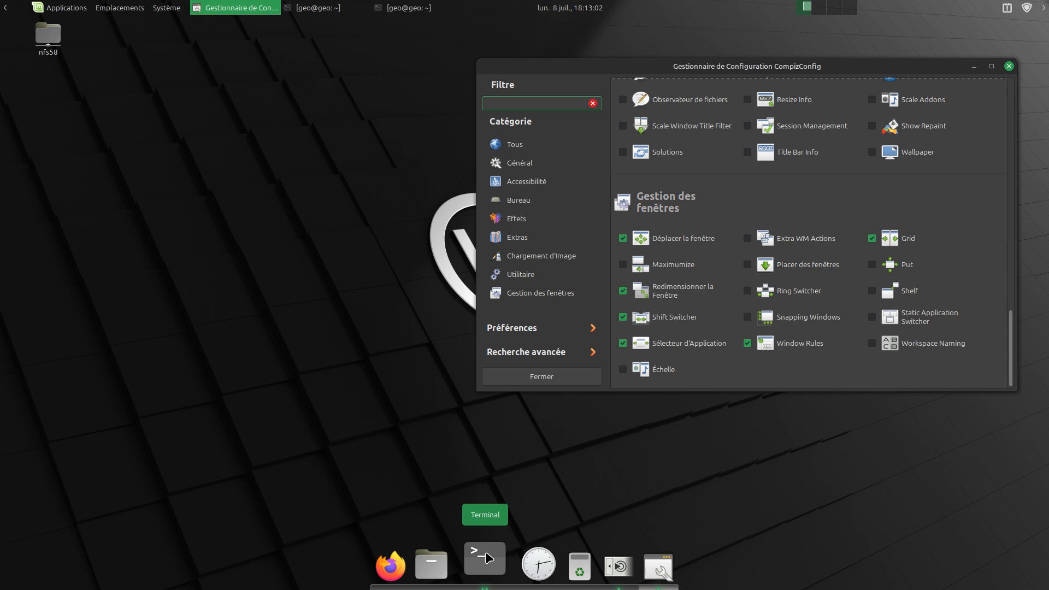
pyautogui.click(486, 557)
pyautogui.moveTo(306, 35); pyautogui.dragTo(342, 157)
pyautogui.moveTo(263, 23); pyautogui.dragTo(482, 232)
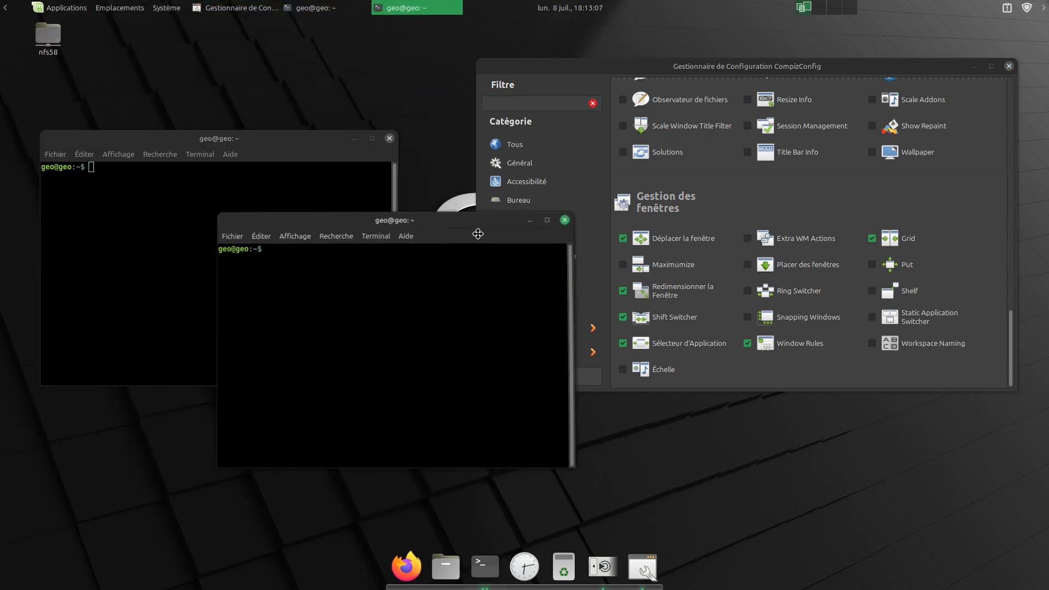
pyautogui.click(452, 571)
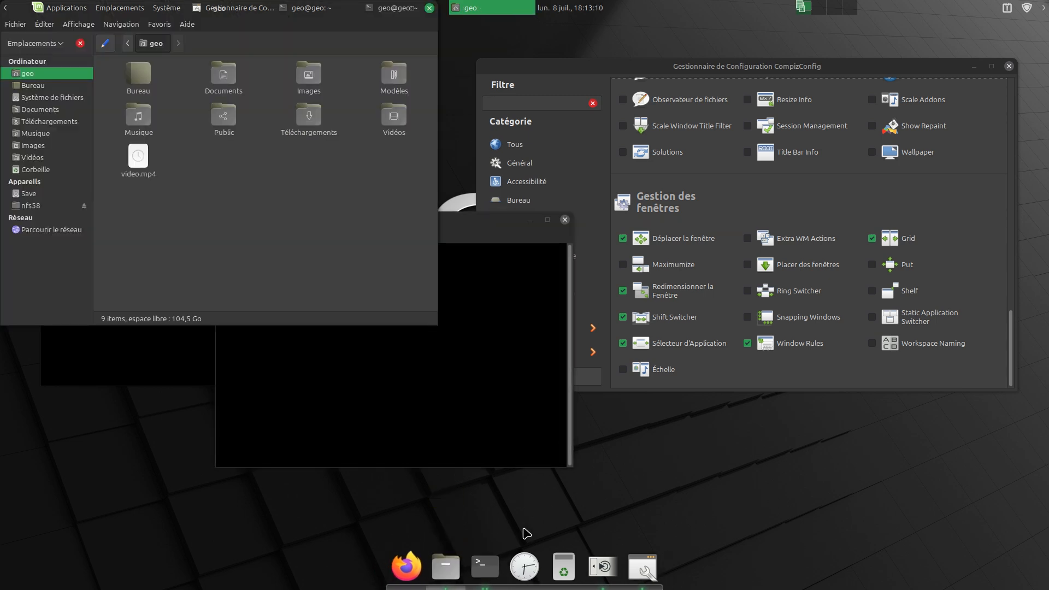
# Cycle repeatedly through all open windows with the Shift Switcher effect and switch to one of the terminals
pyautogui.press('super+Tab')
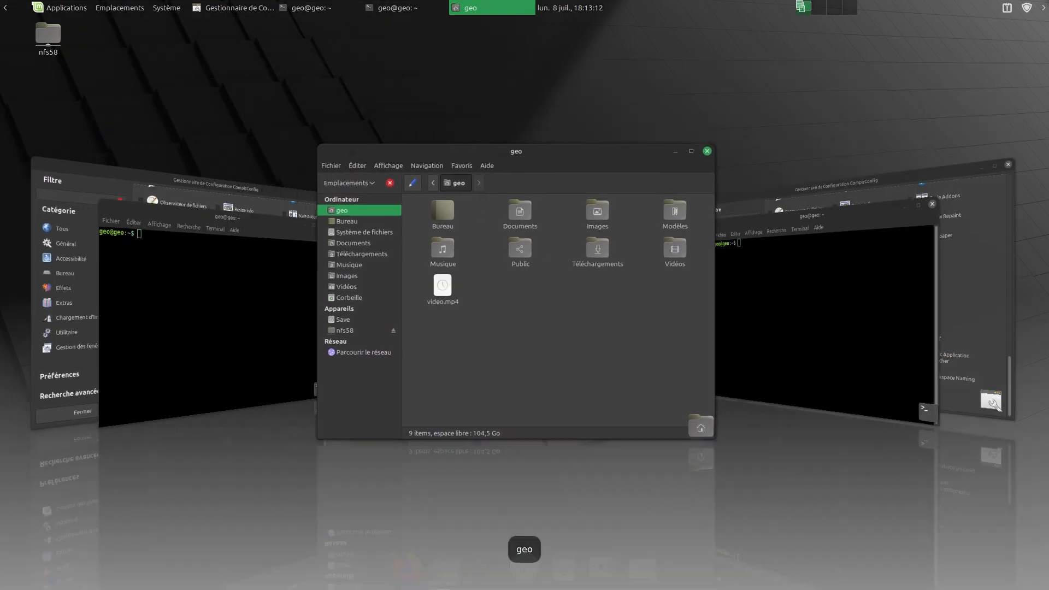
pyautogui.press('super+Tab')
pyautogui.press('super+Tab')
pyautogui.press('super+Tab')
pyautogui.press('super+Tab')
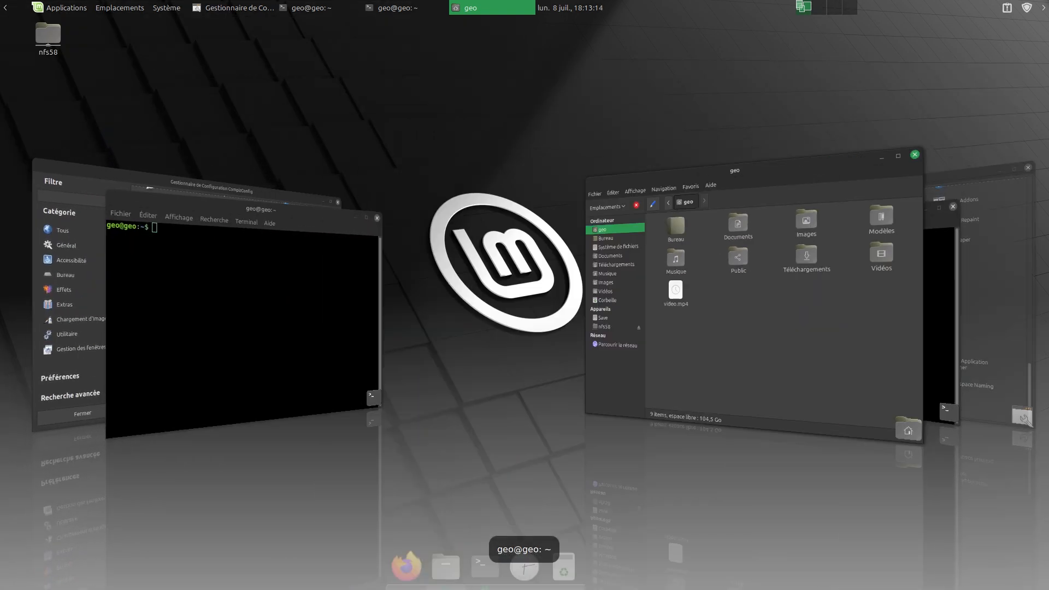
pyautogui.press('super+Tab')
pyautogui.press('super+Tab')
pyautogui.press('super+Tab')
pyautogui.press('super+Tab')
pyautogui.press('super+Tab')
pyautogui.press('super+Tab')
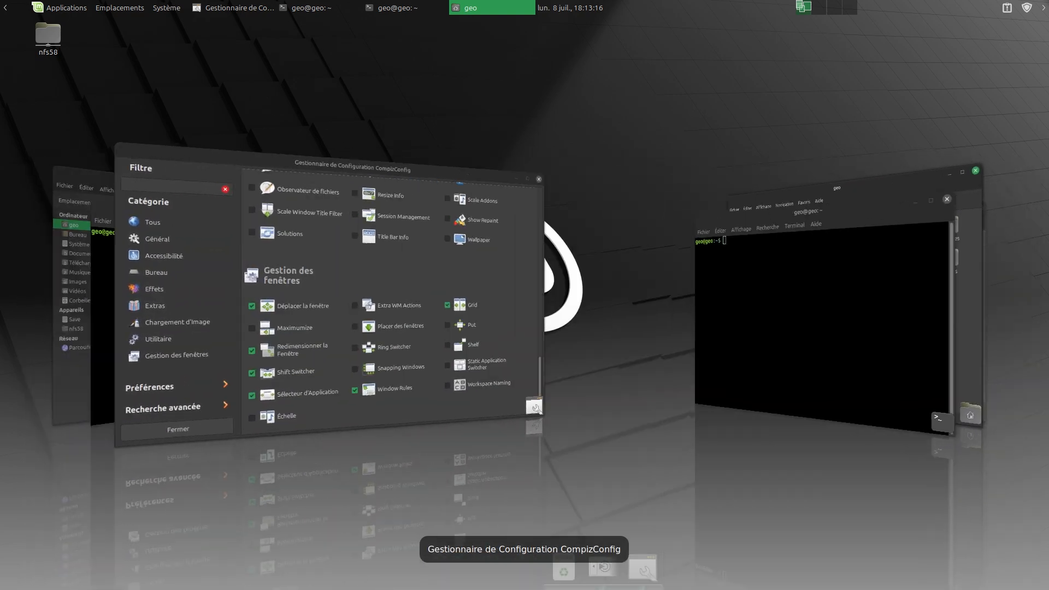
pyautogui.press('super+Tab')
pyautogui.press('super+Tab')
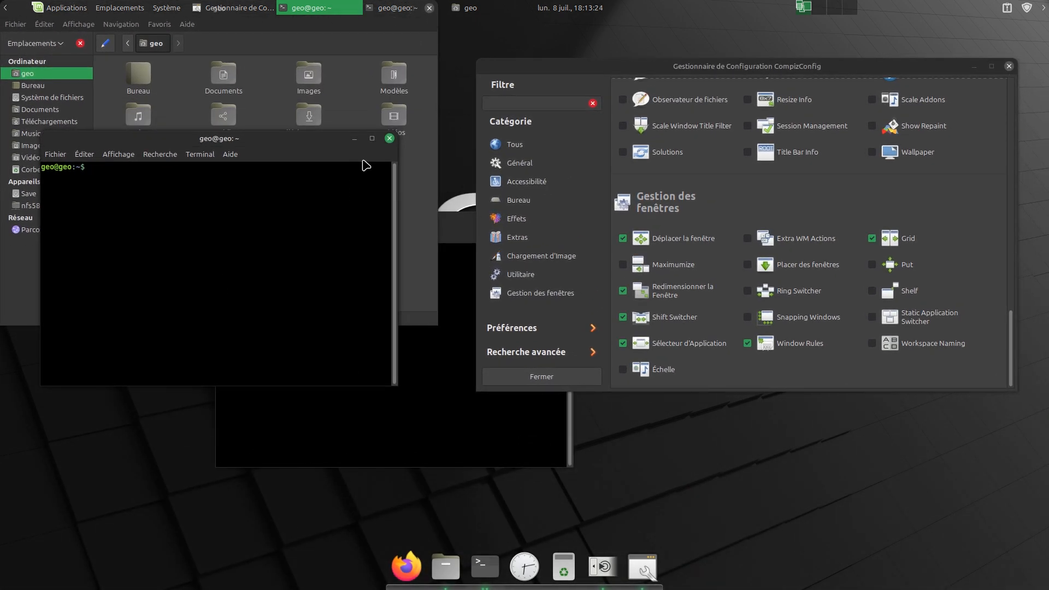
# Close both terminals and the file manager, moving windows clear of the top panel where needed
pyautogui.click(390, 138)
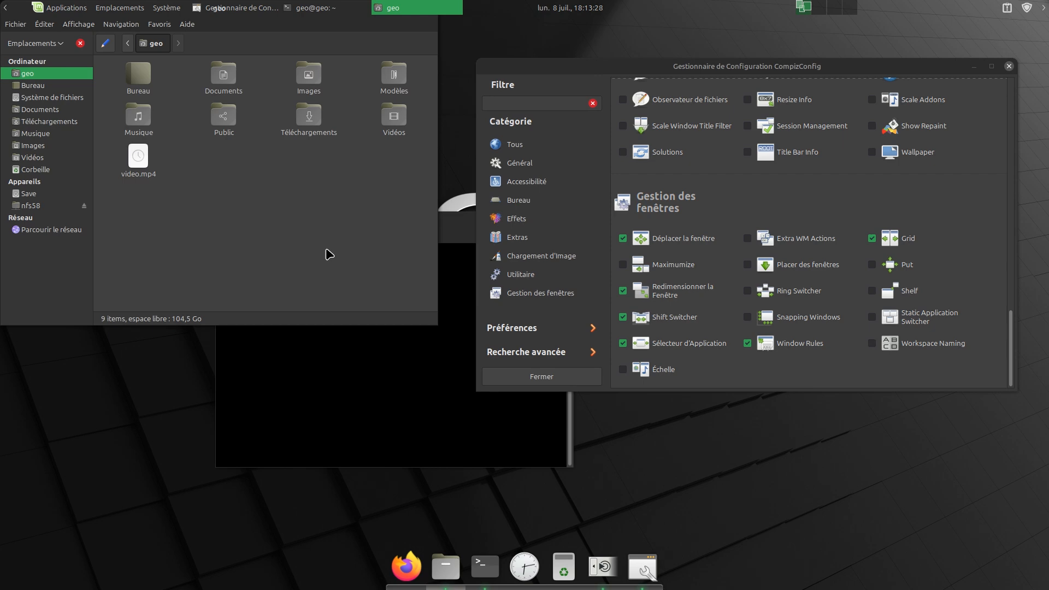
pyautogui.moveTo(329, 255); pyautogui.dragTo(346, 429)
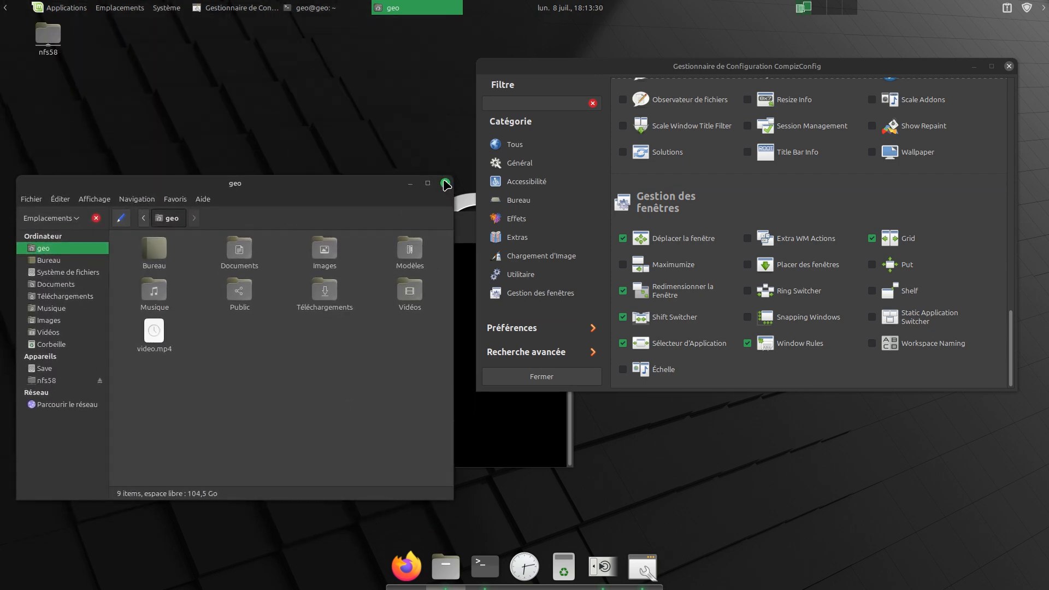
pyautogui.click(445, 184)
pyautogui.moveTo(460, 225); pyautogui.dragTo(240, 205)
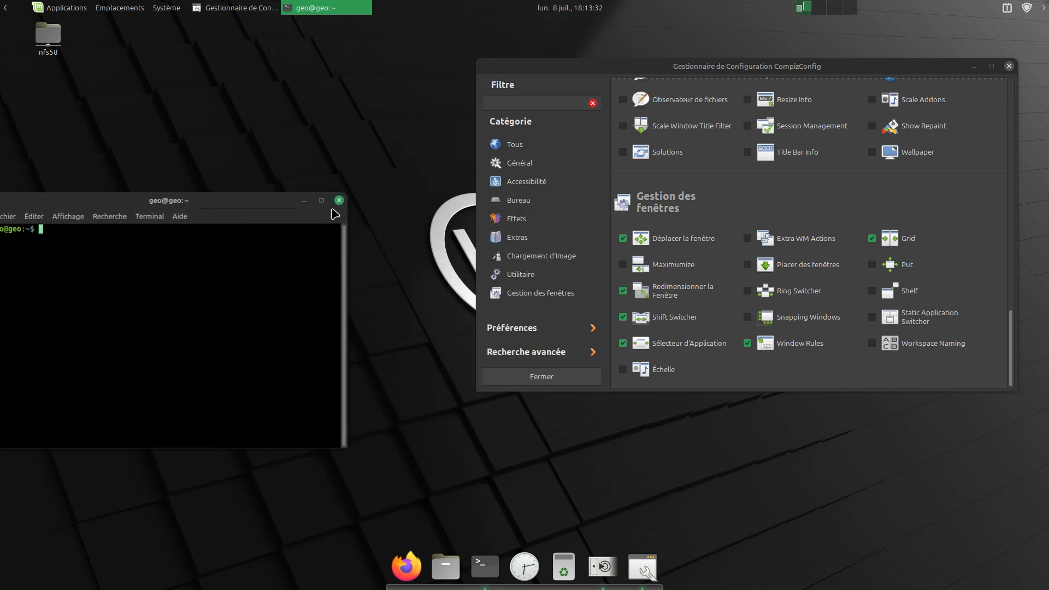
pyautogui.click(338, 200)
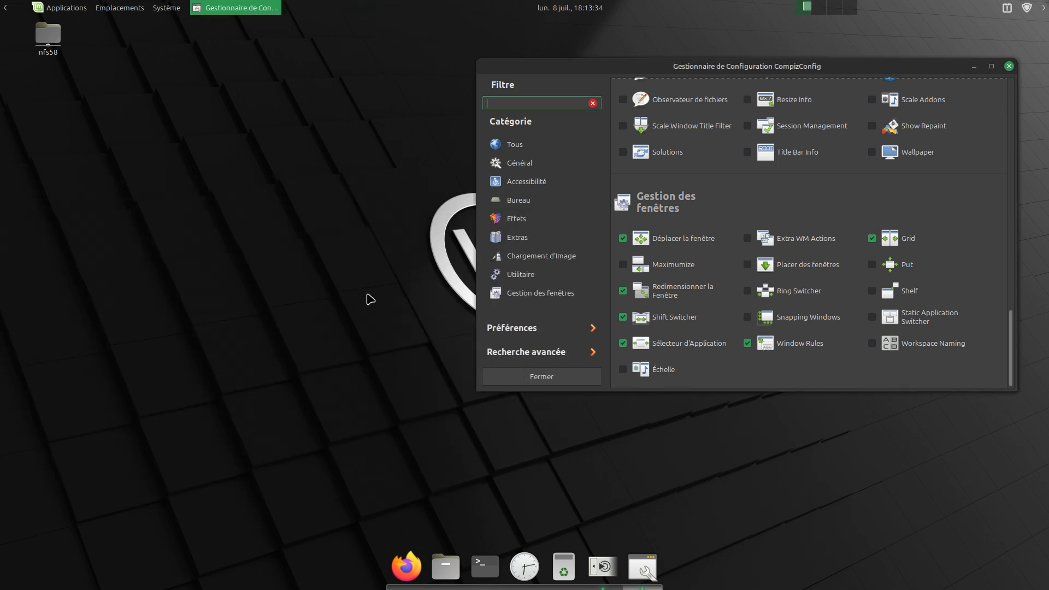
# Open the home folder in the file manager and alternate between it and the configuration window with the application switcher
pyautogui.hotkey('alt', 'Tab')
pyautogui.click(437, 565)
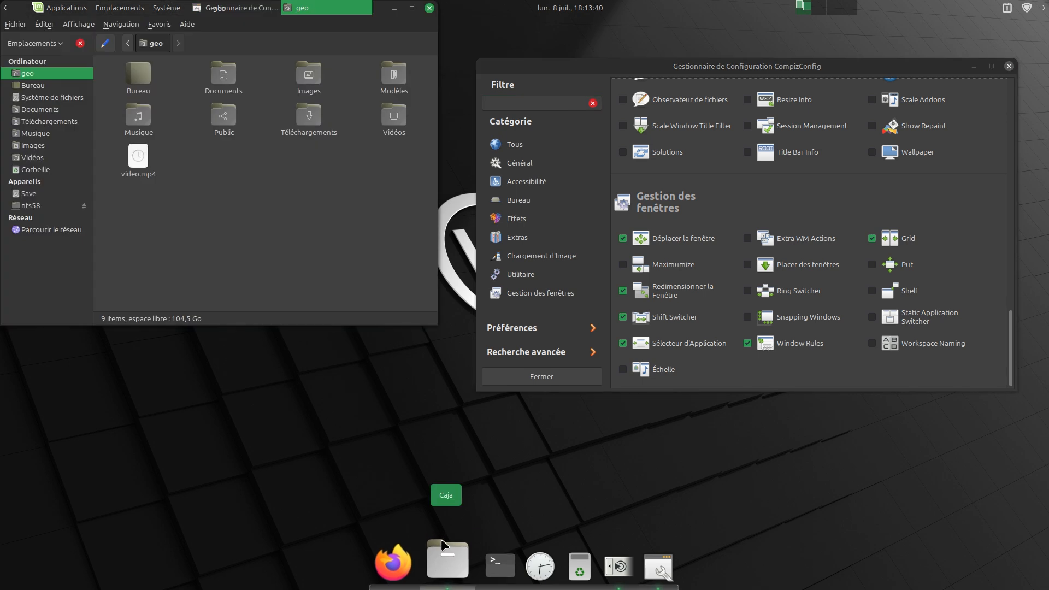
pyautogui.hotkey('alt', 'Tab')
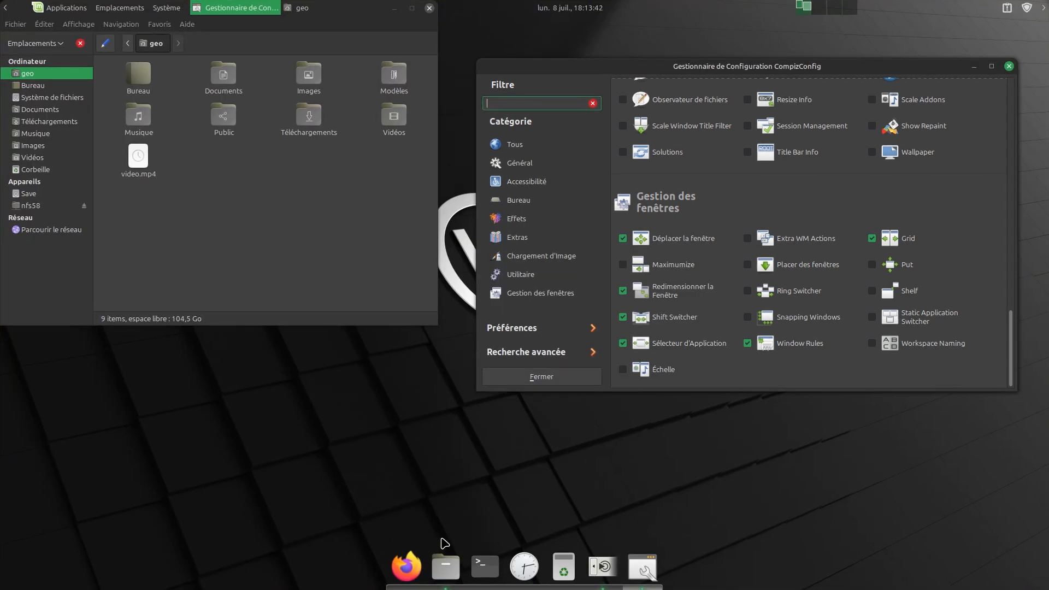
pyautogui.hotkey('alt', 'Tab')
pyautogui.hotkey('alt', 'Tab')
pyautogui.hotkey('alt', 'Tab')
pyautogui.hotkey('alt', 'Tab')
# Close the file manager after moving it clear of the top panel, and move the configuration window back across the desktop
pyautogui.click(301, 244)
pyautogui.moveTo(331, 229); pyautogui.dragTo(360, 370)
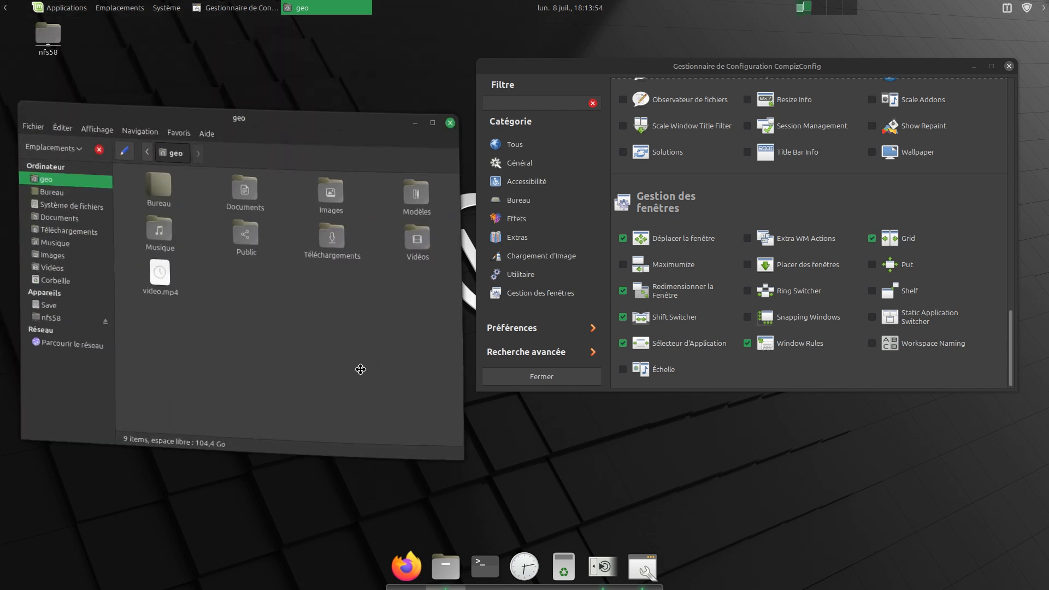
pyautogui.click(463, 162)
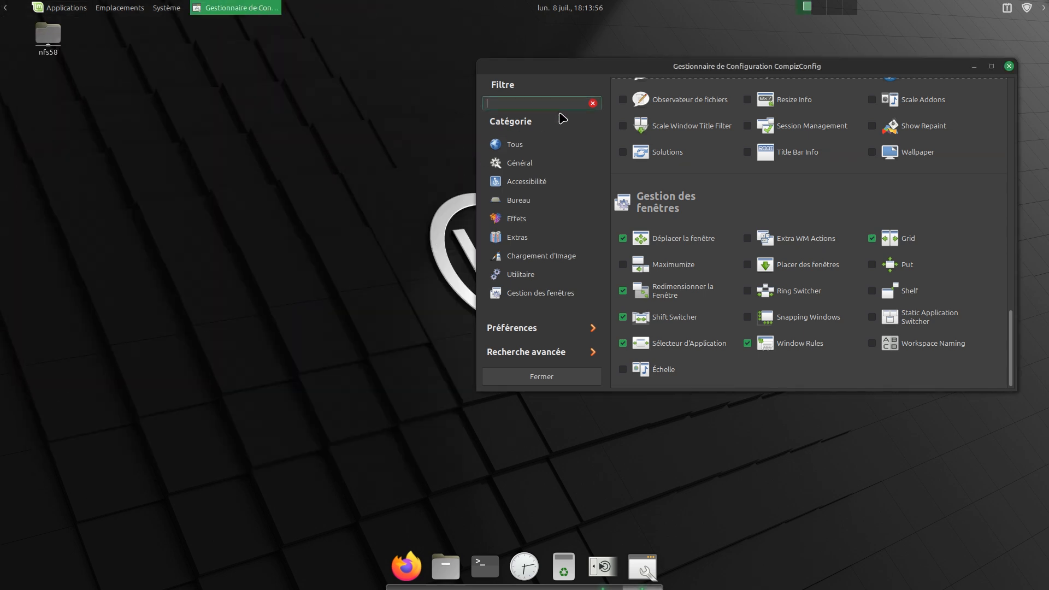
pyautogui.moveTo(855, 66); pyautogui.dragTo(557, 57)
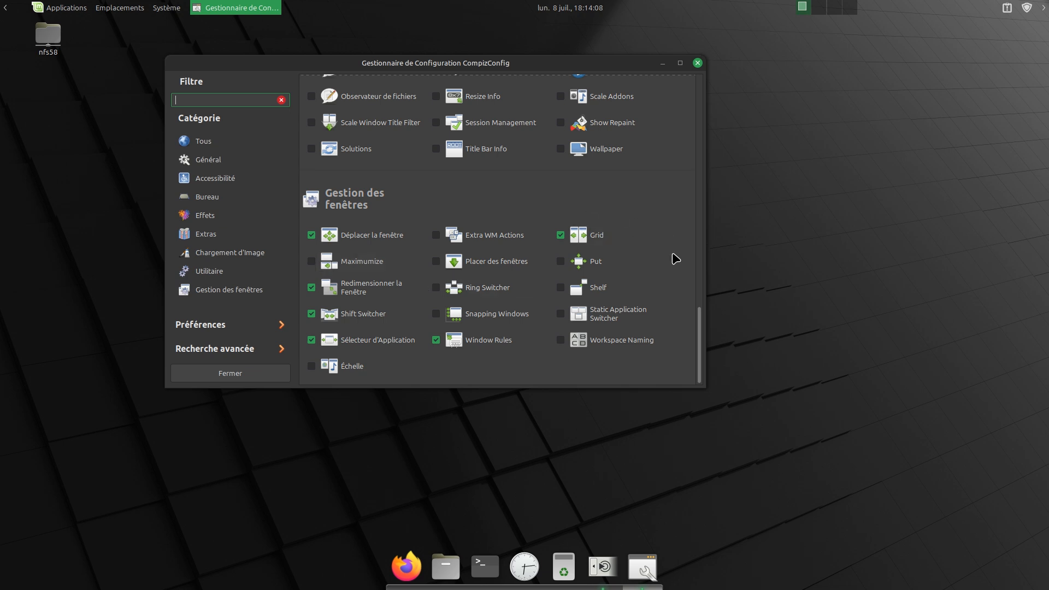
# Open the Décoration de la fenêtre plugin, highlight its Décoration des fenêtres rule and move the configuration window by its title bar
pyautogui.scroll(10, 667, 273)
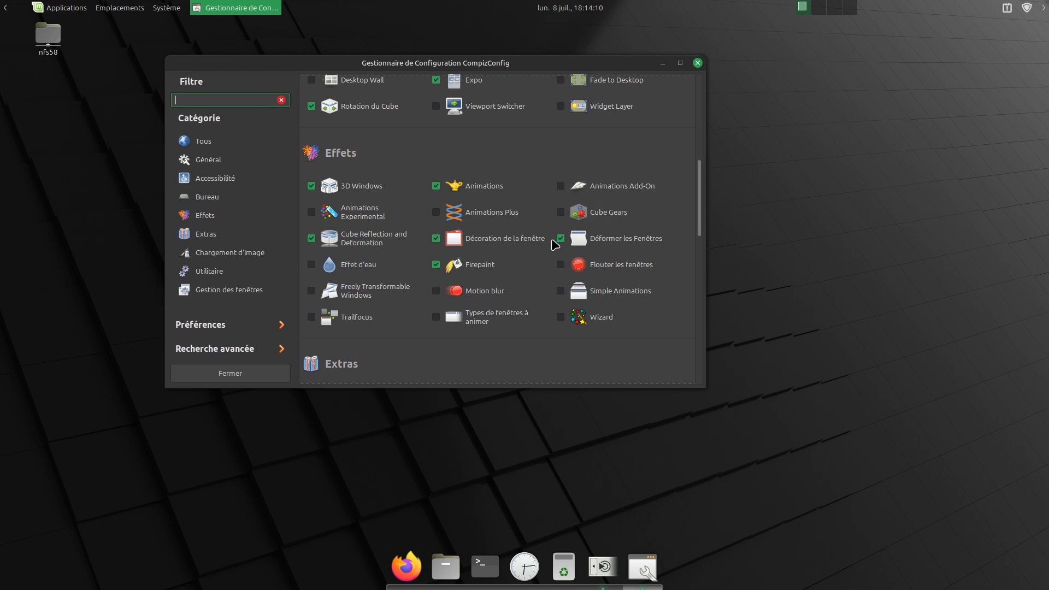
pyautogui.click(482, 240)
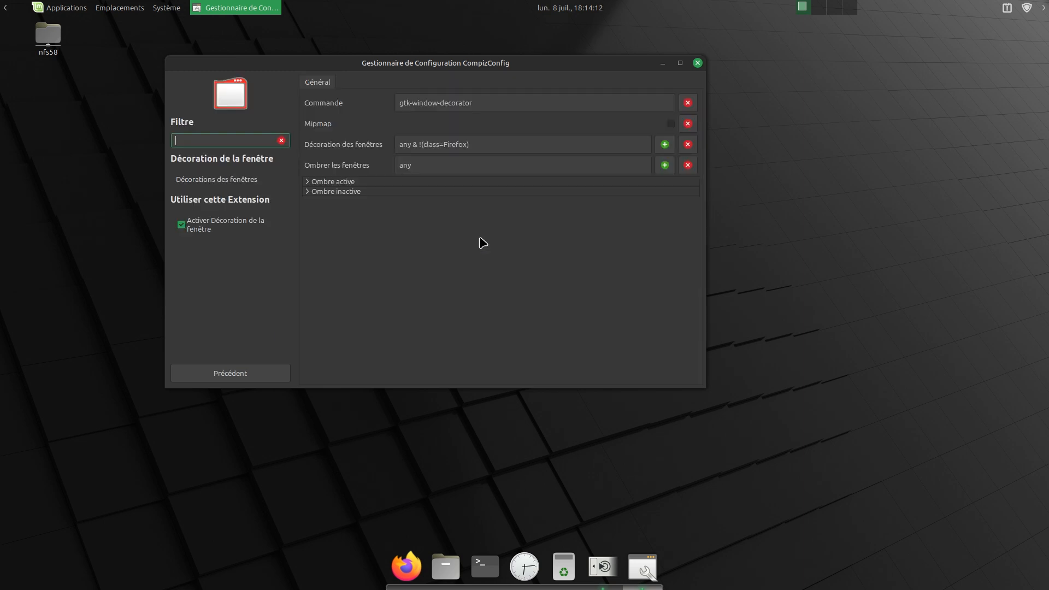
pyautogui.moveTo(490, 145); pyautogui.dragTo(317, 135)
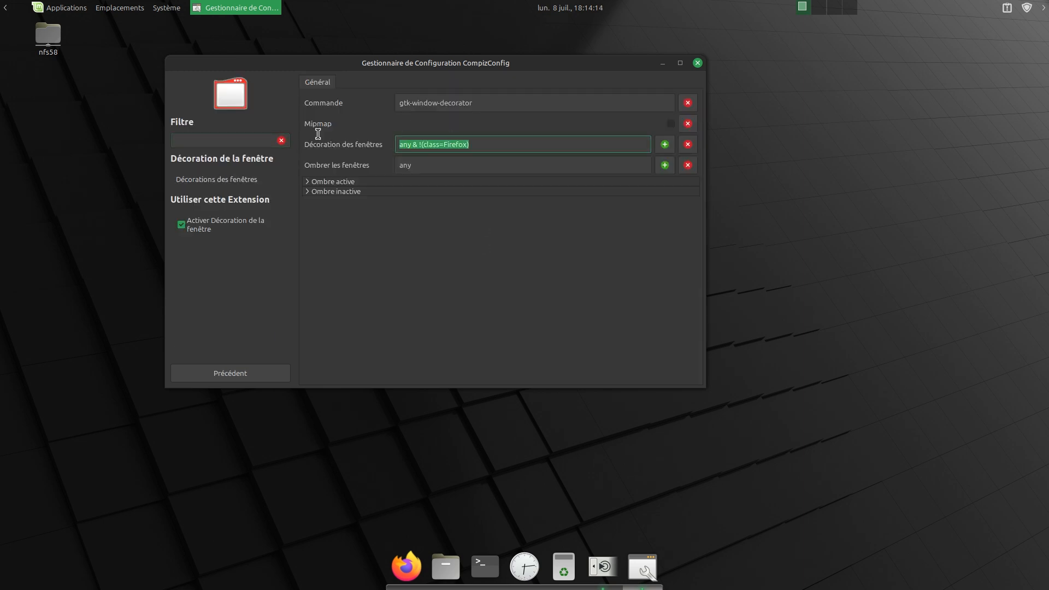
pyautogui.click(493, 145)
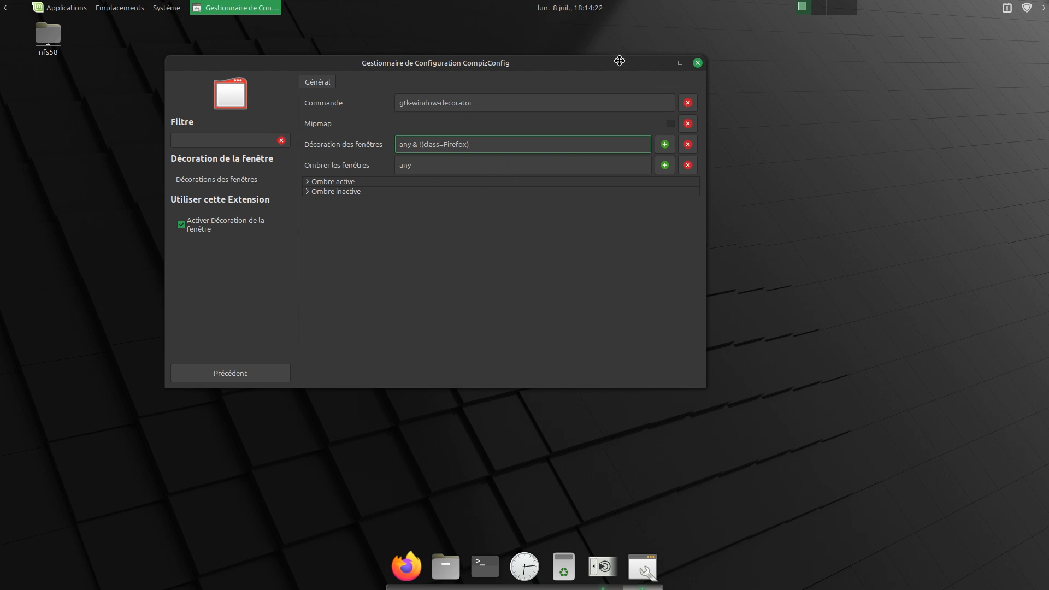
pyautogui.moveTo(619, 61)
pyautogui.mouseDown()
pyautogui.moveTo(672, 59)
pyautogui.moveTo(623, 60)
pyautogui.mouseUp()
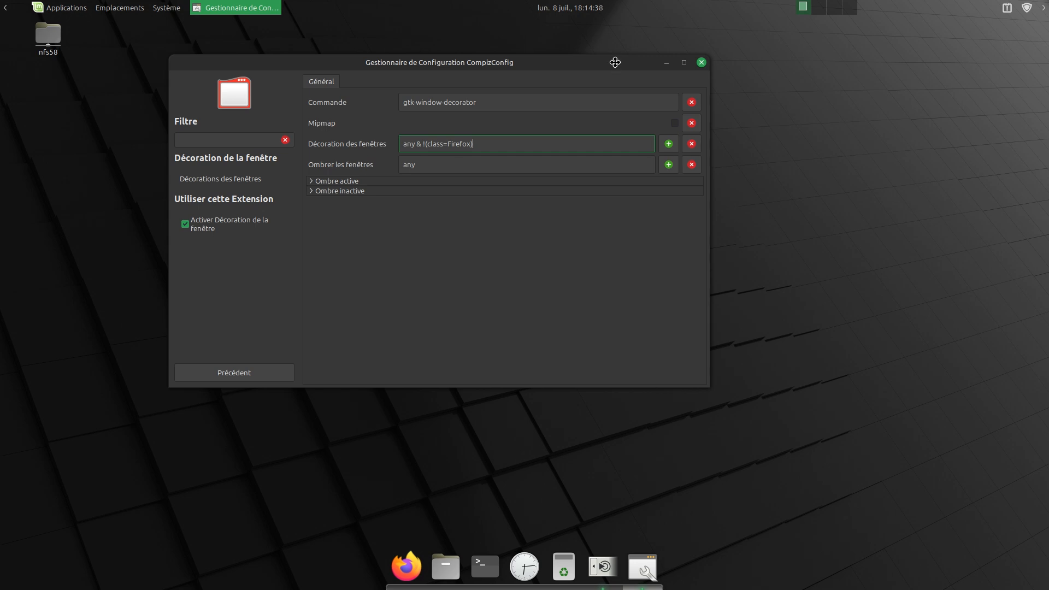
pyautogui.moveTo(610, 60); pyautogui.dragTo(628, 101)
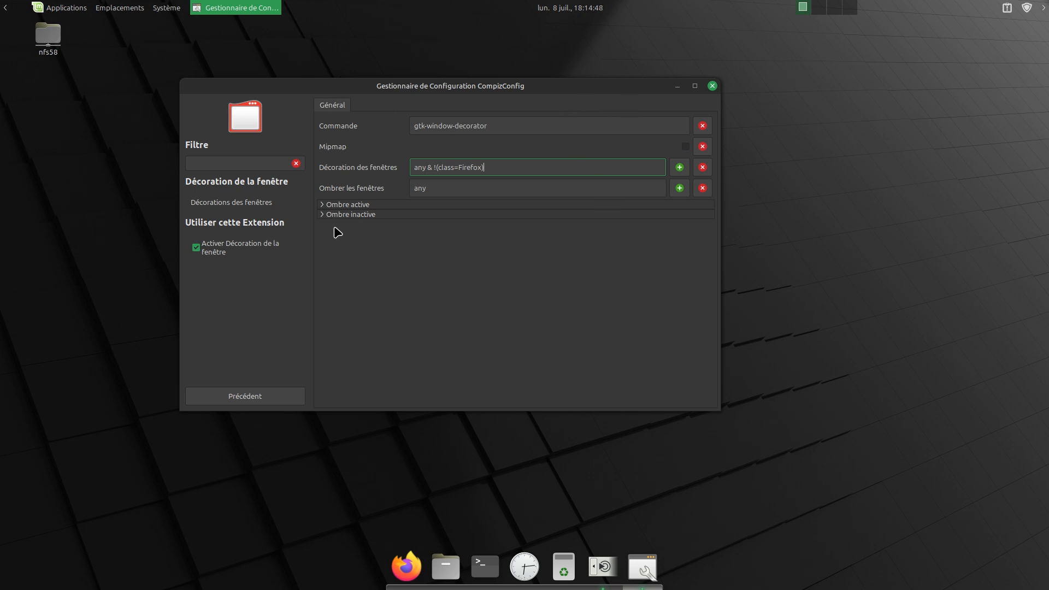
# Expand the Ombre active settings of the window decoration plugin, and close the configuration window after moving it lower on the desktop
pyautogui.click(322, 205)
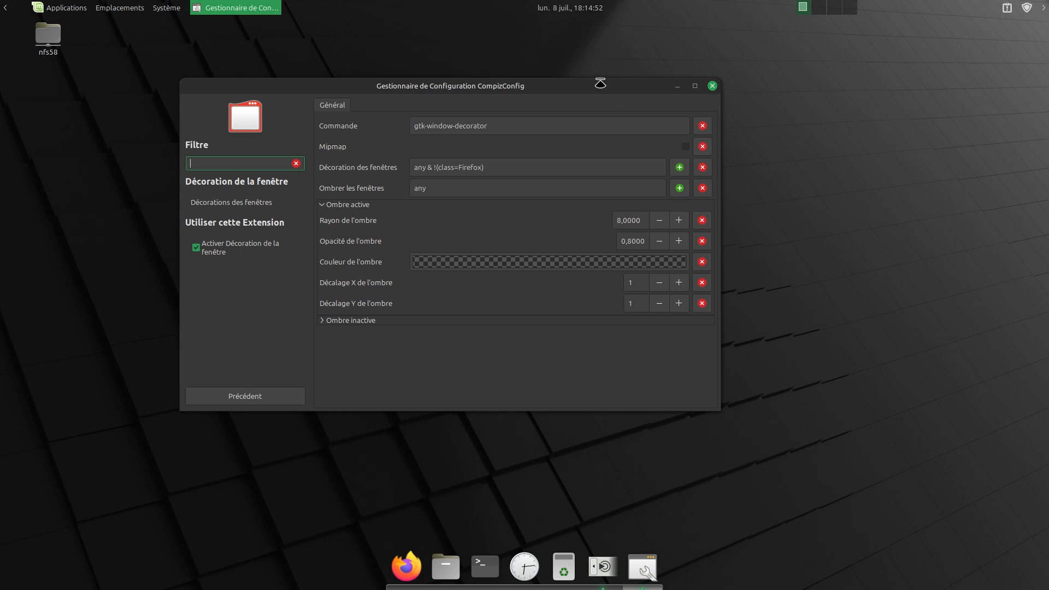
pyautogui.moveTo(599, 83); pyautogui.dragTo(564, 137)
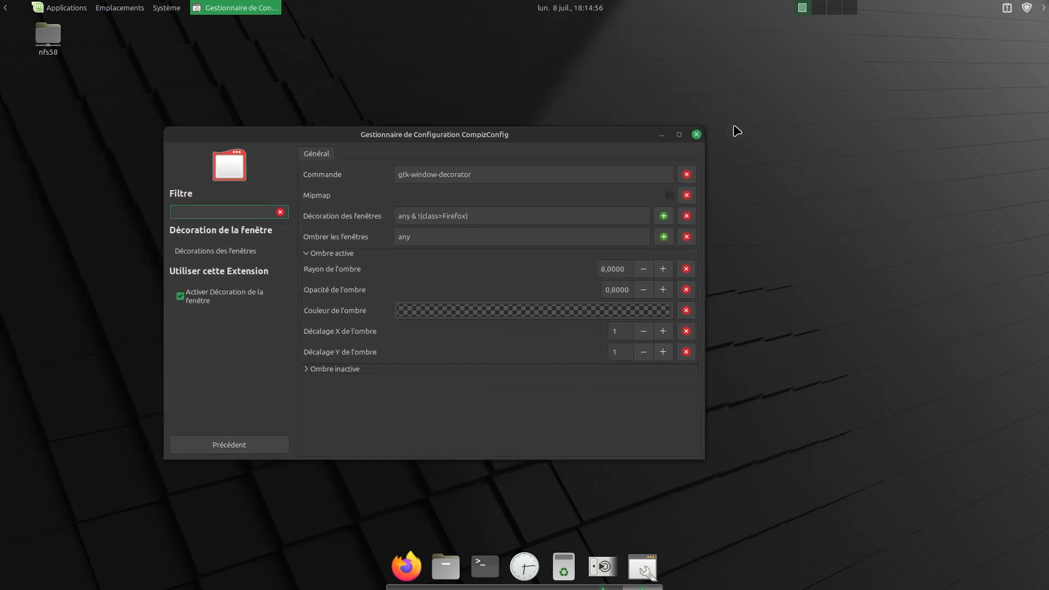
pyautogui.click(697, 134)
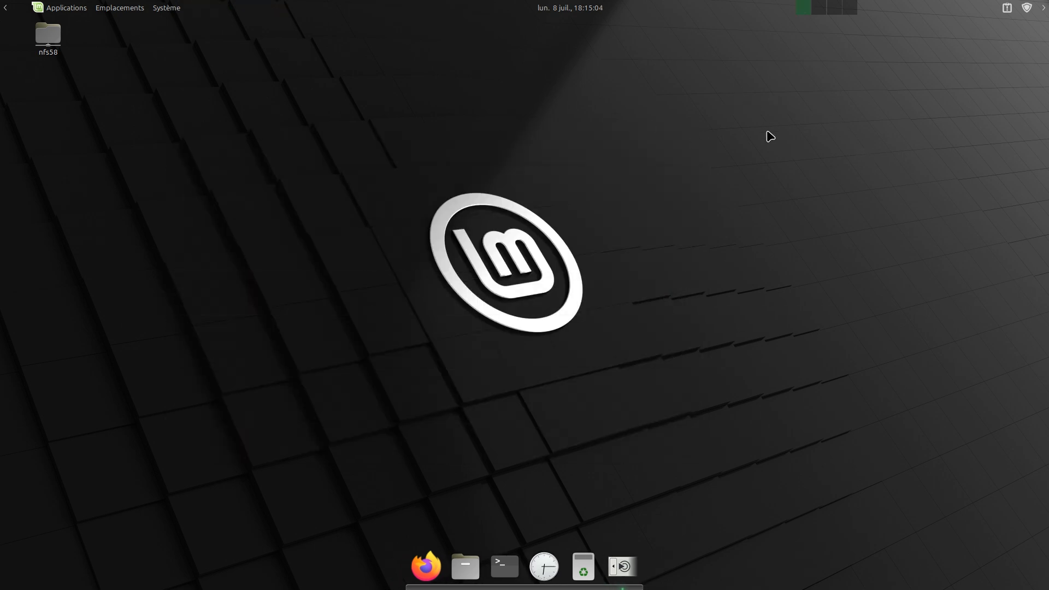
# Rotate the desktop cube through the neighbouring workspaces in both directions and return to the first workspace
pyautogui.moveTo(761, 96); pyautogui.dragTo(935, 149)
pyautogui.moveTo(841, 95); pyautogui.dragTo(874, 131)
pyautogui.hotkey('ctrl', 'alt', 'Left')
pyautogui.hotkey('ctrl', 'alt', 'Left')
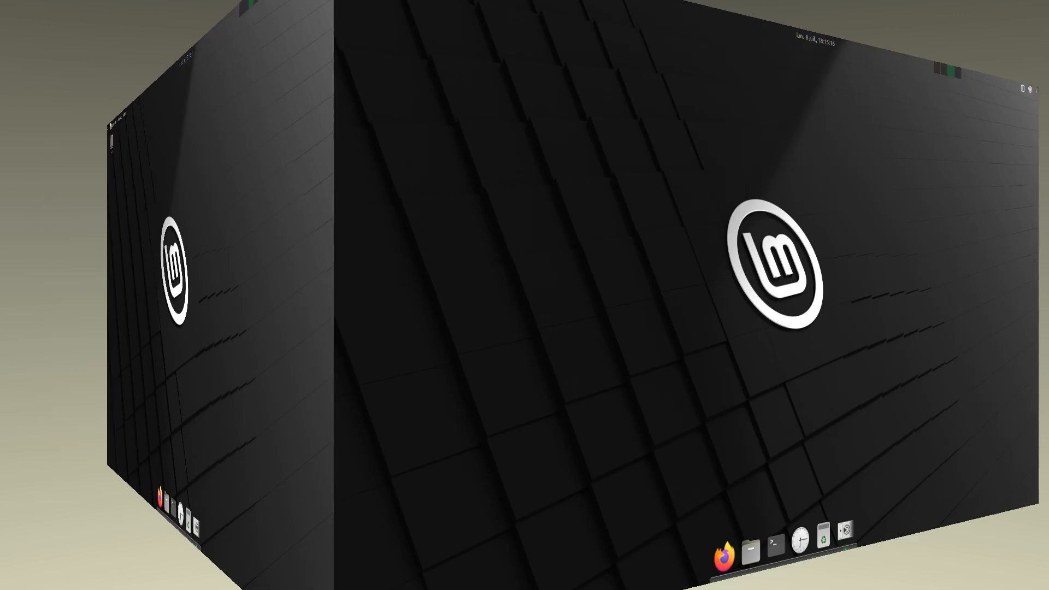
pyautogui.hotkey('ctrl', 'alt', 'Right')
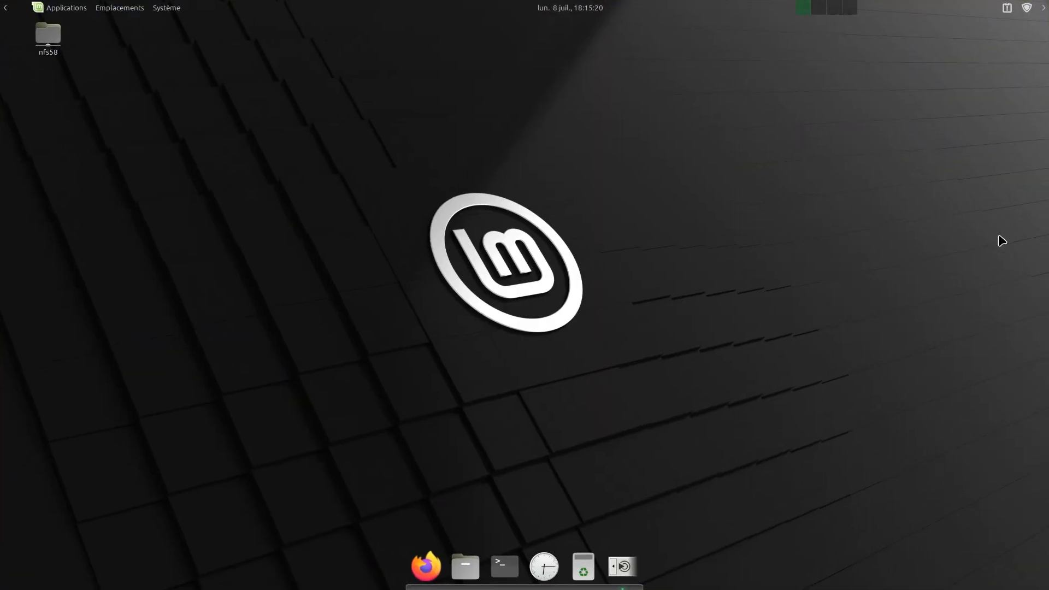
pyautogui.scroll(1, 1048, 283)
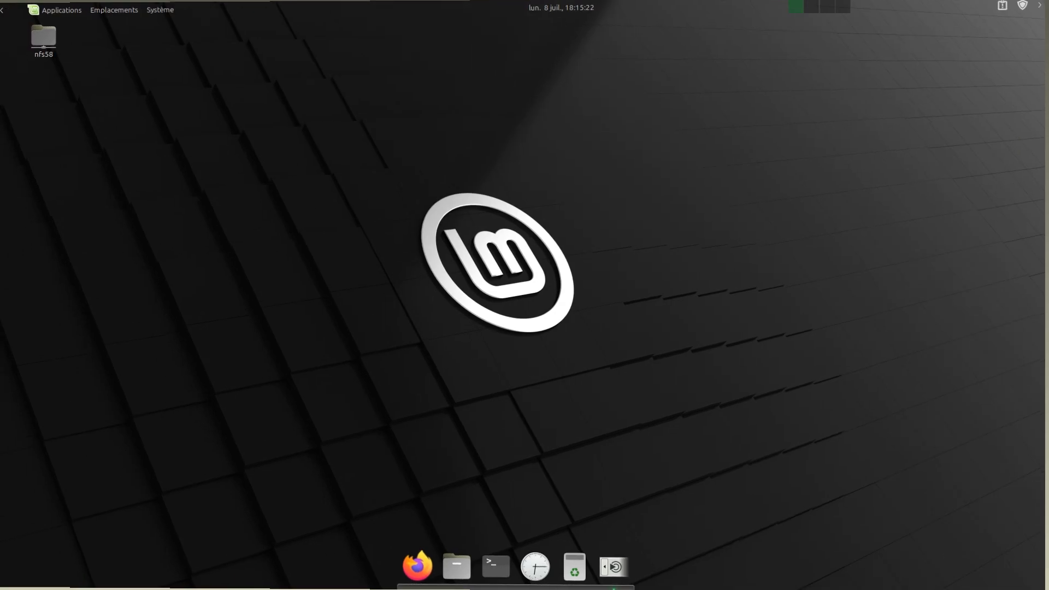
pyautogui.scroll(-1, 1044, 281)
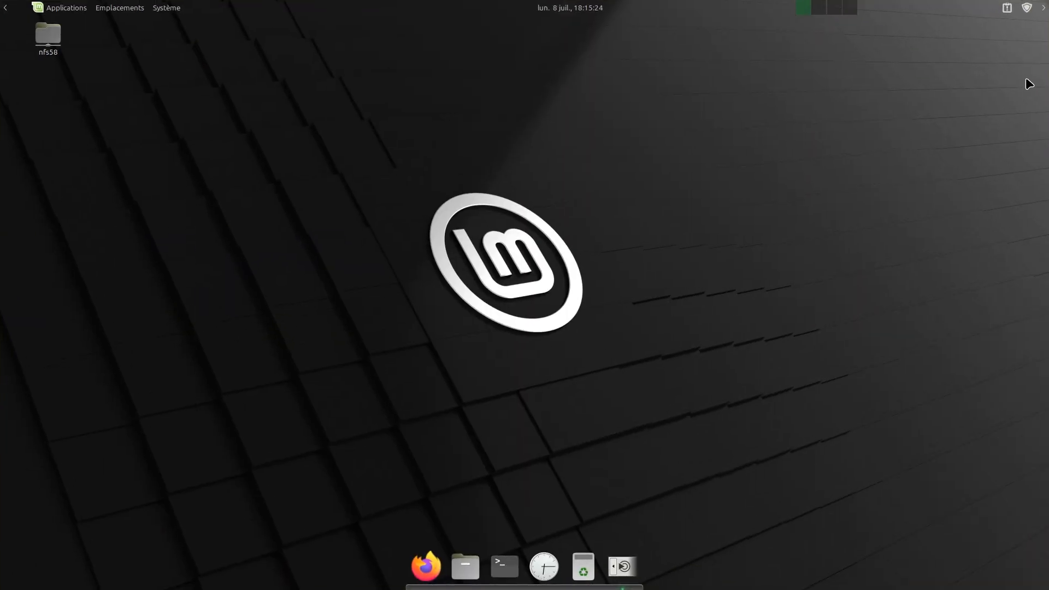